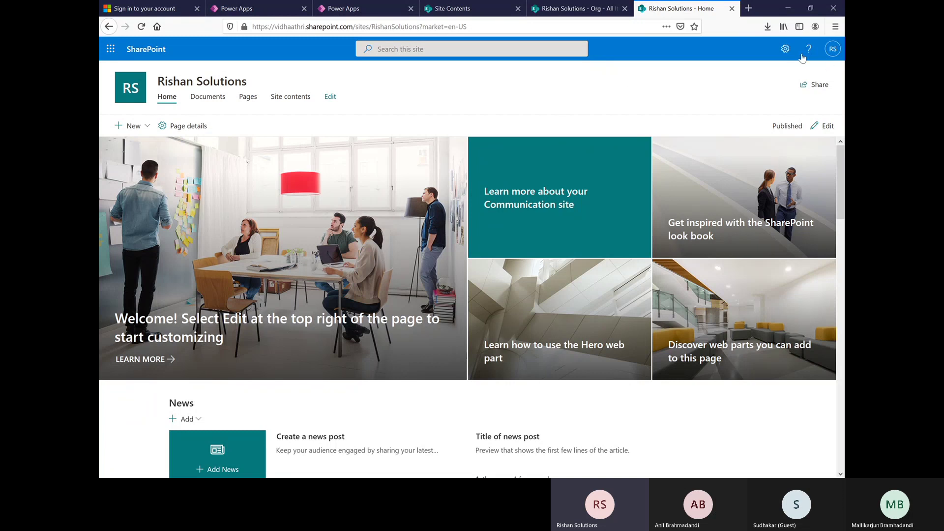
# Add a custom list app named Market to the Rishan Solutions site
pyautogui.click(786, 50)
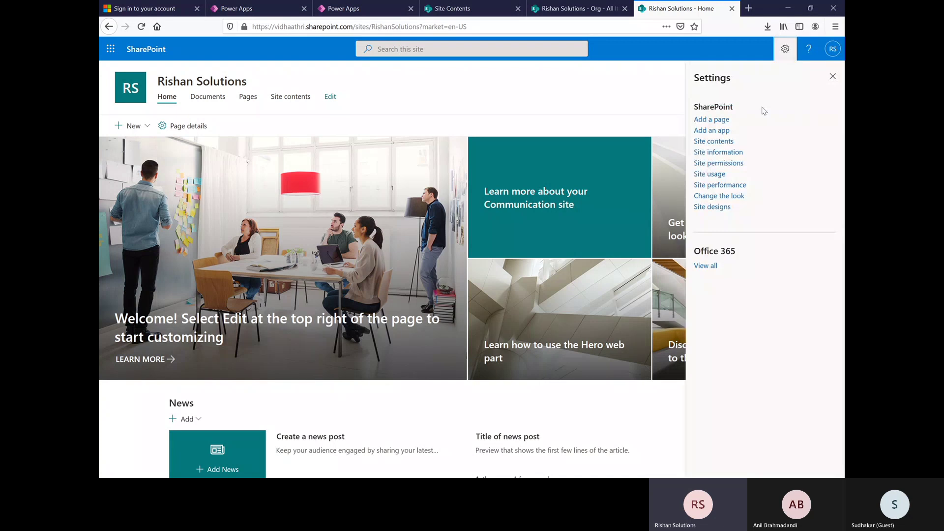
pyautogui.click(710, 133)
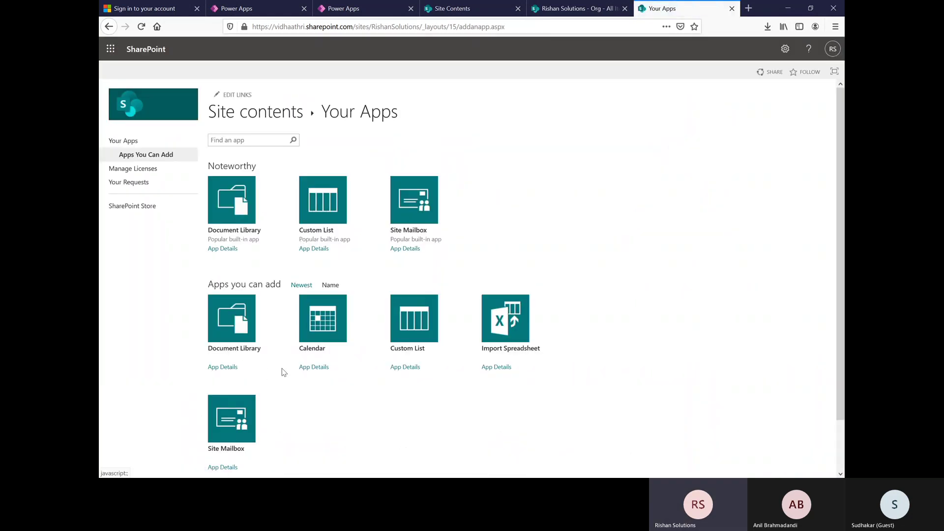
pyautogui.scroll(-1, 381, 304)
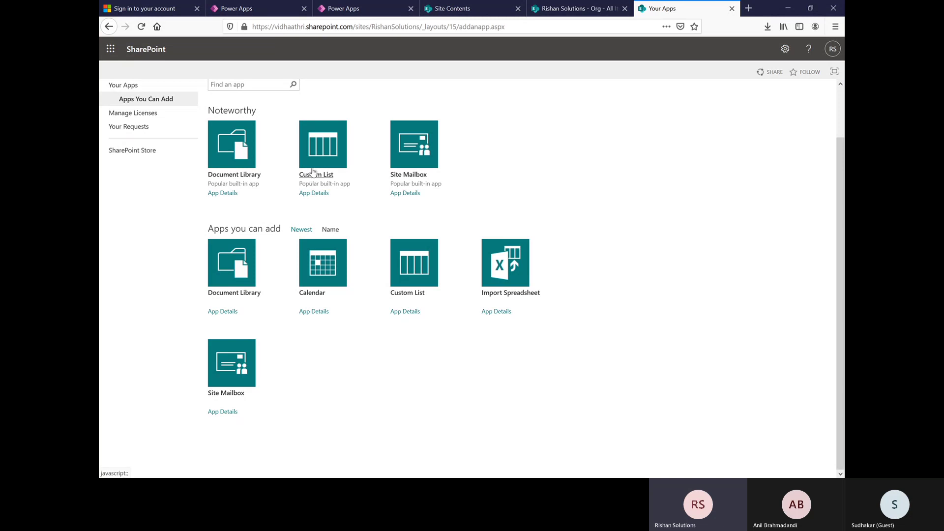
pyautogui.click(326, 152)
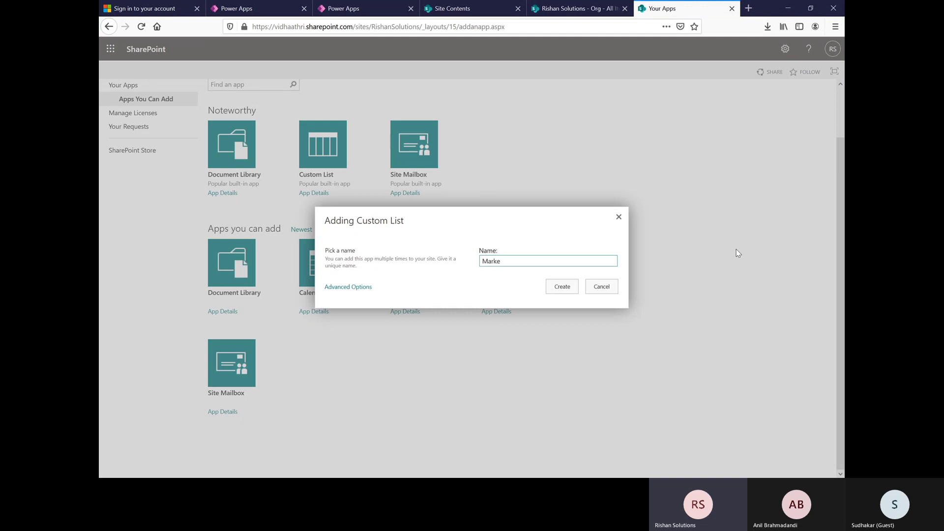
pyautogui.click(556, 290)
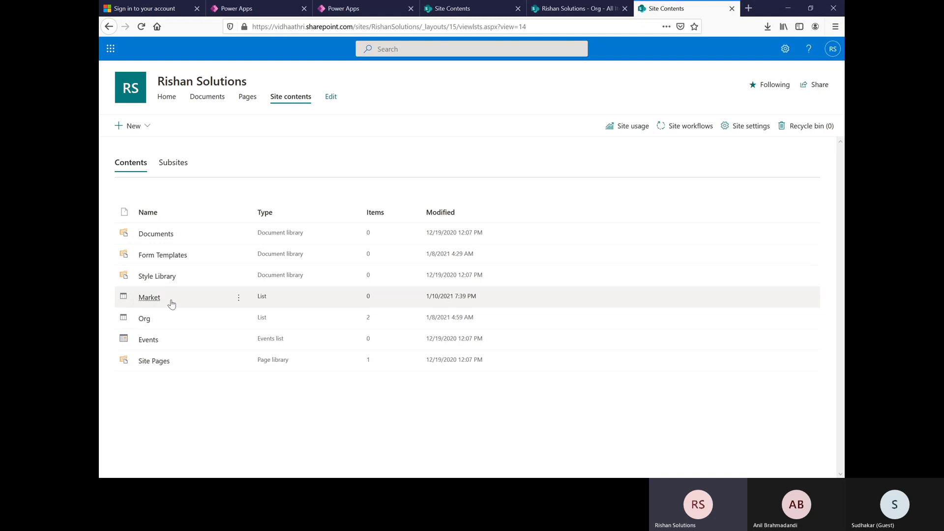
# Open the Market list from the site contents and go to its list settings
pyautogui.click(153, 301)
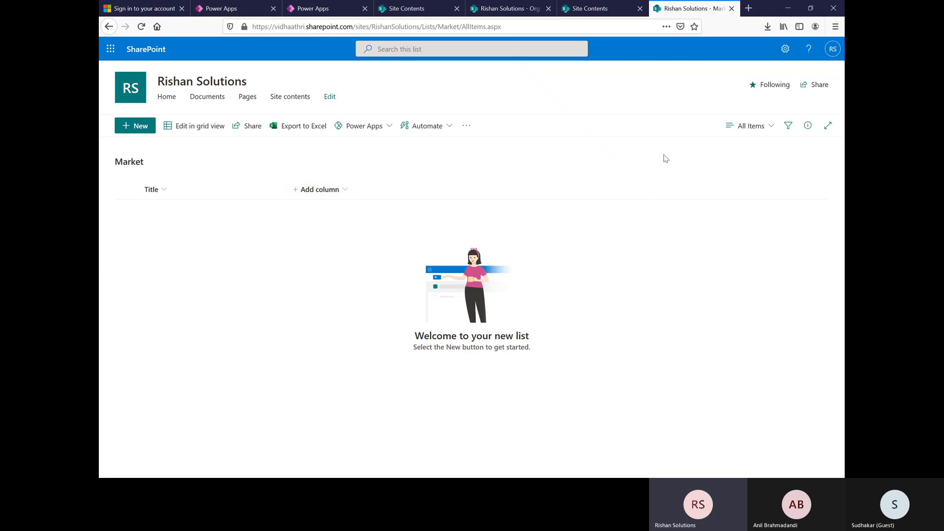
pyautogui.click(787, 52)
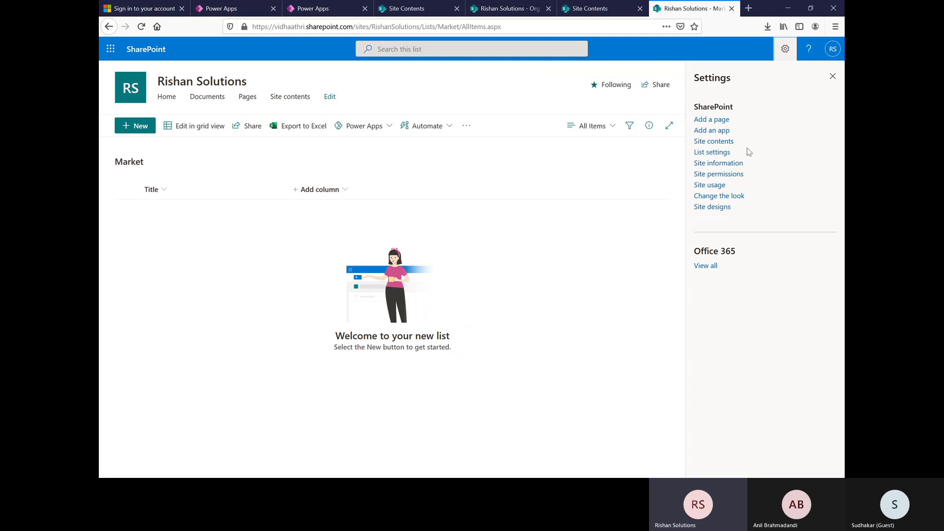
pyautogui.click(712, 153)
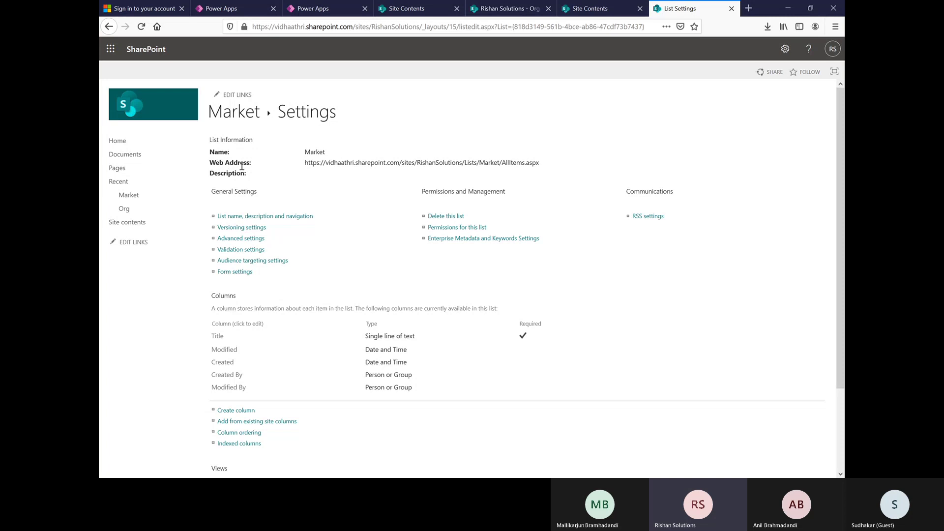
# Describe the Market list as "List of markets in the city", set it to display on the Quick Launch, and save
pyautogui.moveTo(248, 179); pyautogui.dragTo(210, 179)
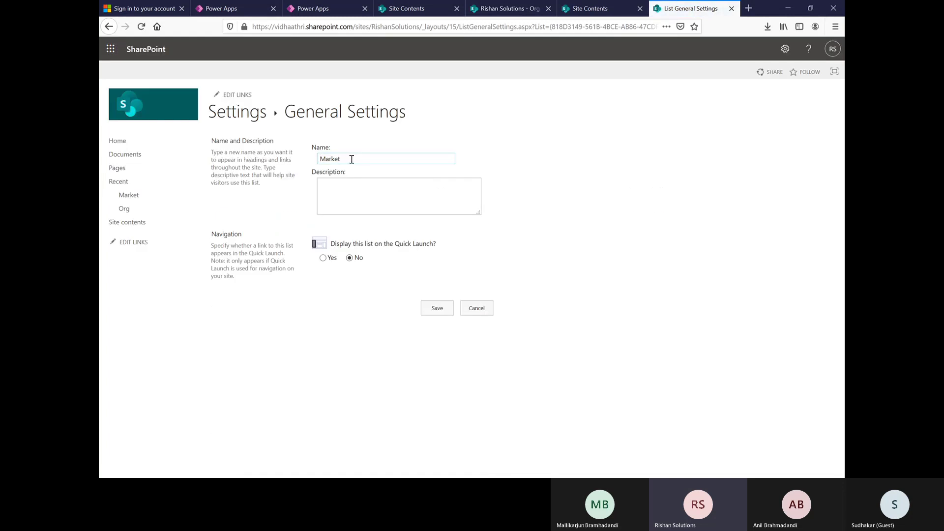
pyautogui.moveTo(352, 159); pyautogui.dragTo(292, 158)
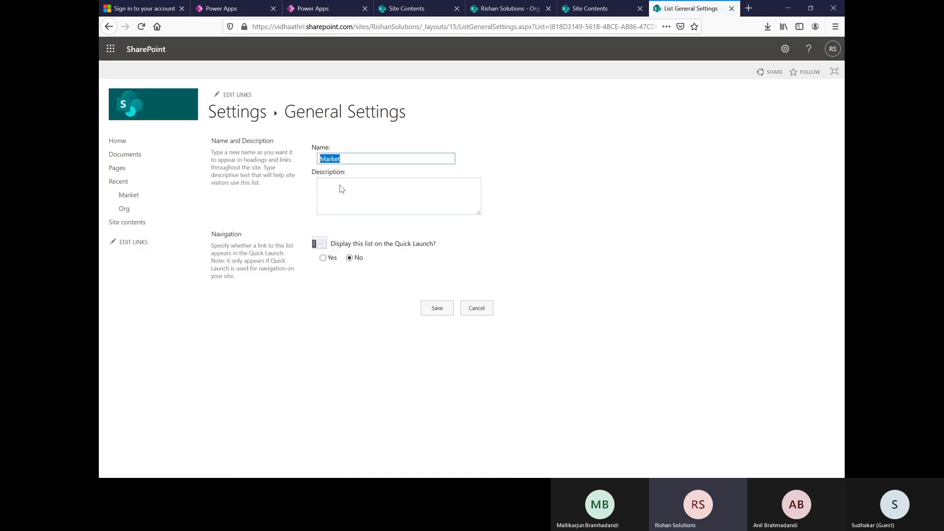
pyautogui.click(363, 186)
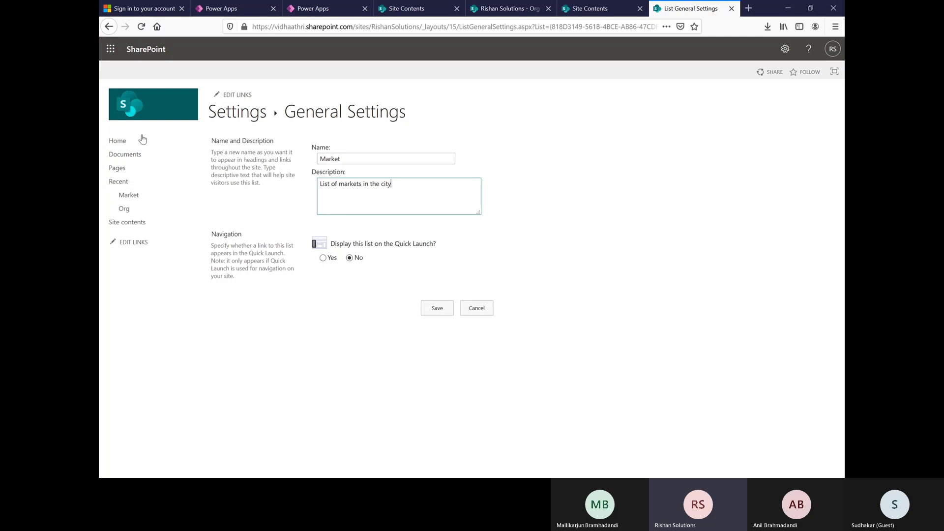
pyautogui.click(323, 261)
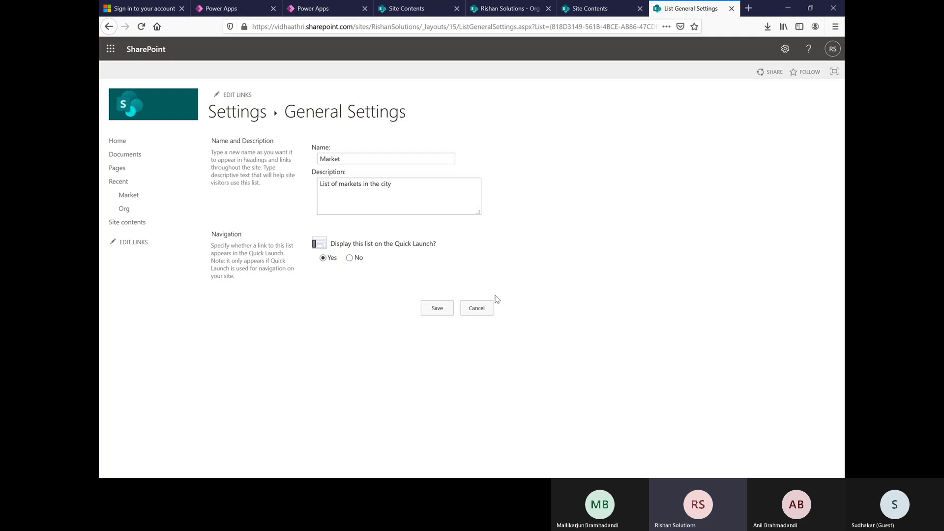
pyautogui.click(436, 310)
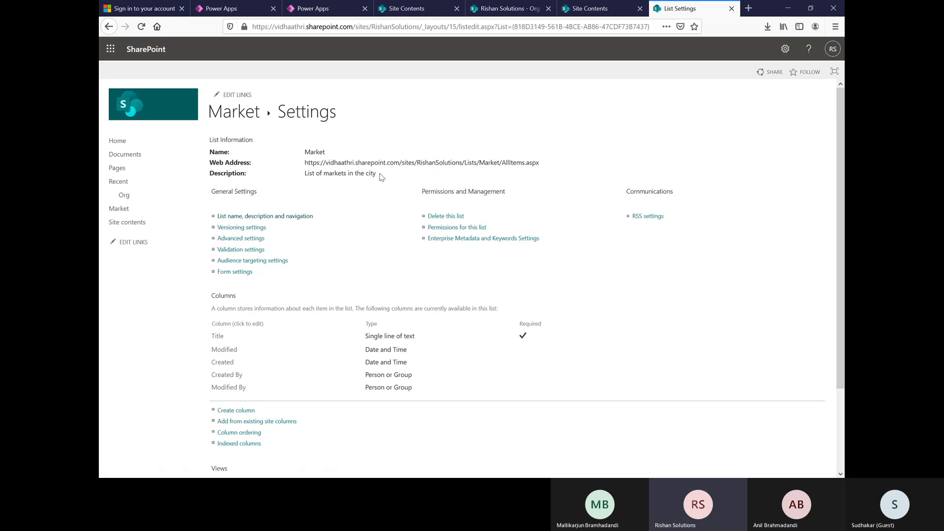
pyautogui.moveTo(381, 177); pyautogui.dragTo(305, 179)
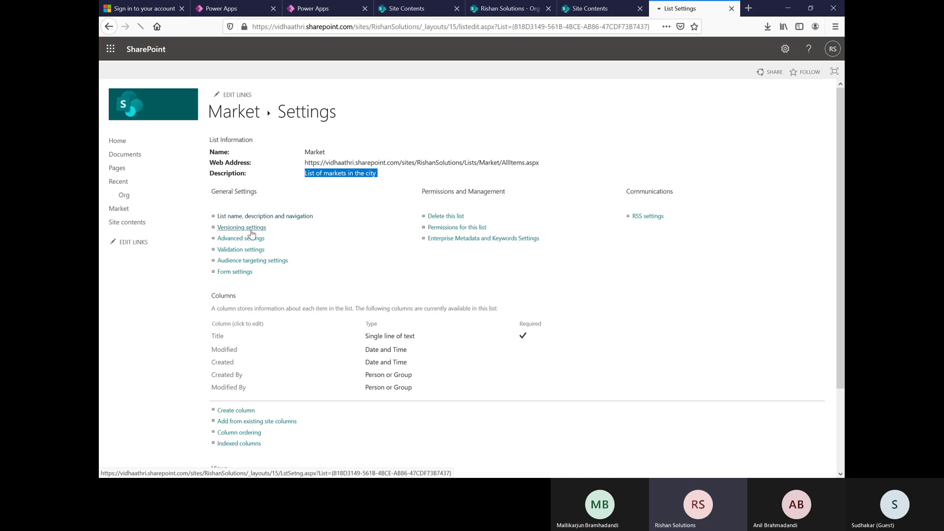
# In the list's versioning settings, enable creating a version each time an item is edited
pyautogui.click(251, 230)
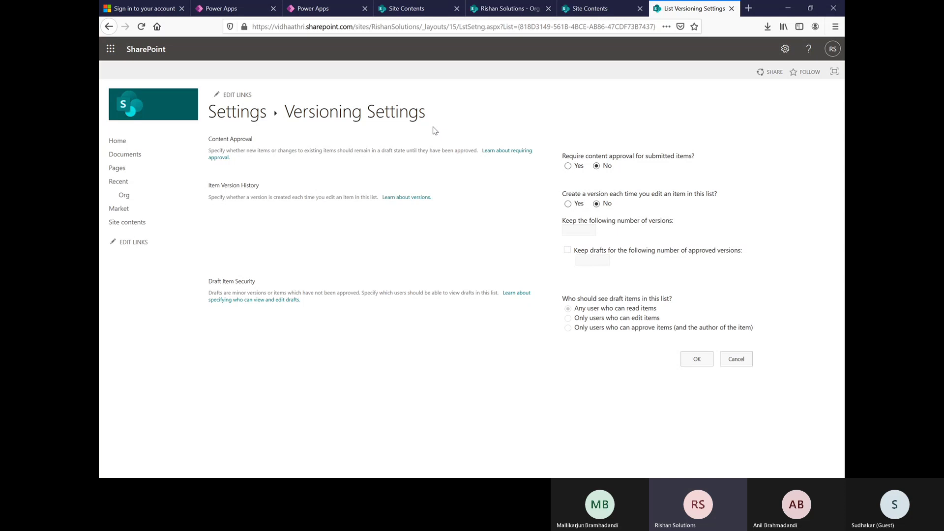
pyautogui.moveTo(431, 123); pyautogui.dragTo(285, 122)
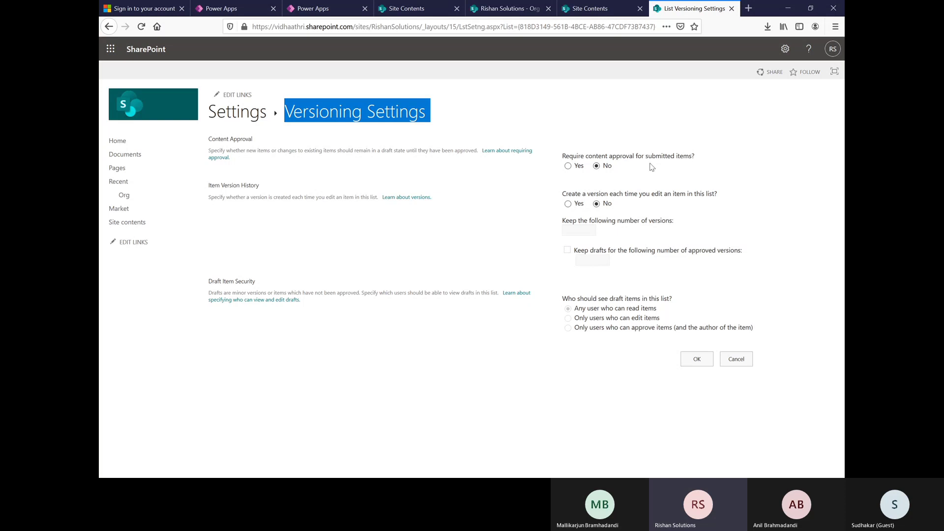
pyautogui.moveTo(653, 167); pyautogui.dragTo(555, 157)
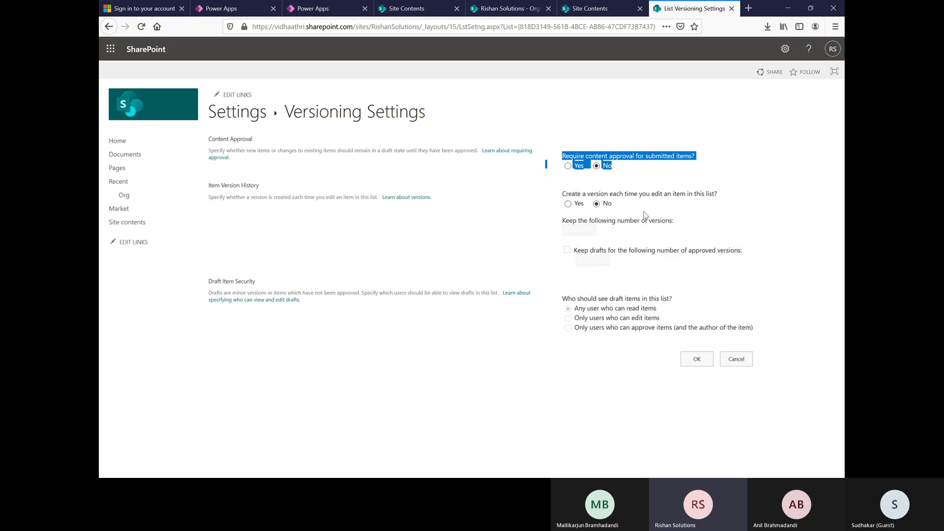
pyautogui.moveTo(617, 211); pyautogui.dragTo(559, 195)
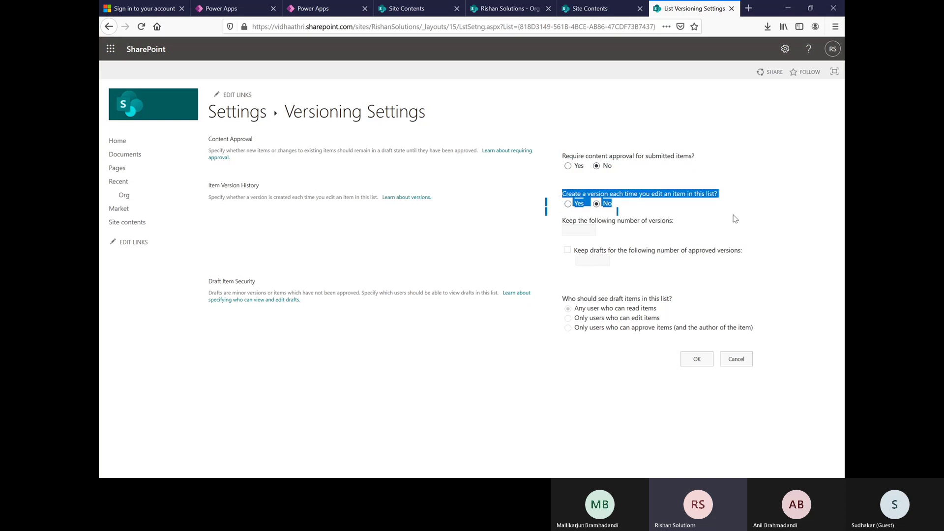
pyautogui.click(604, 212)
pyautogui.click(569, 204)
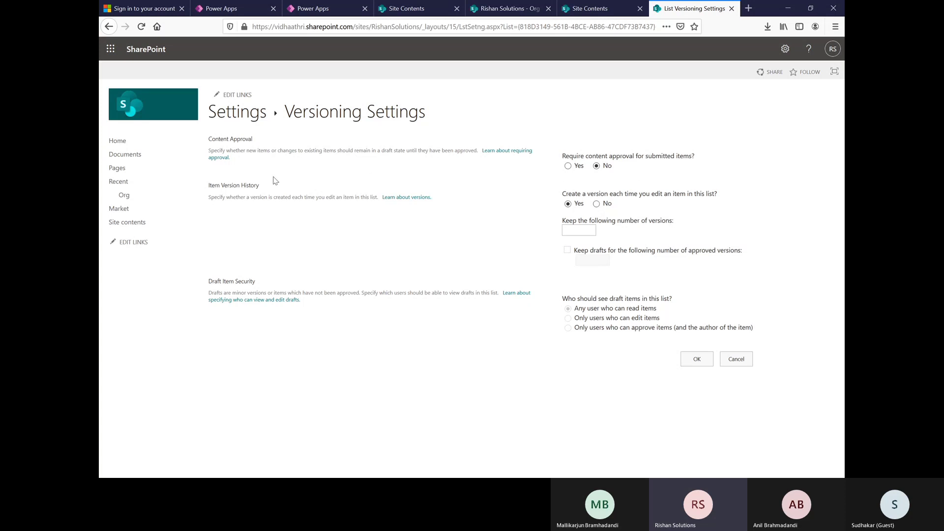
# Set the number of versions to keep to 100 and save the versioning settings
pyautogui.moveTo(431, 120); pyautogui.dragTo(285, 116)
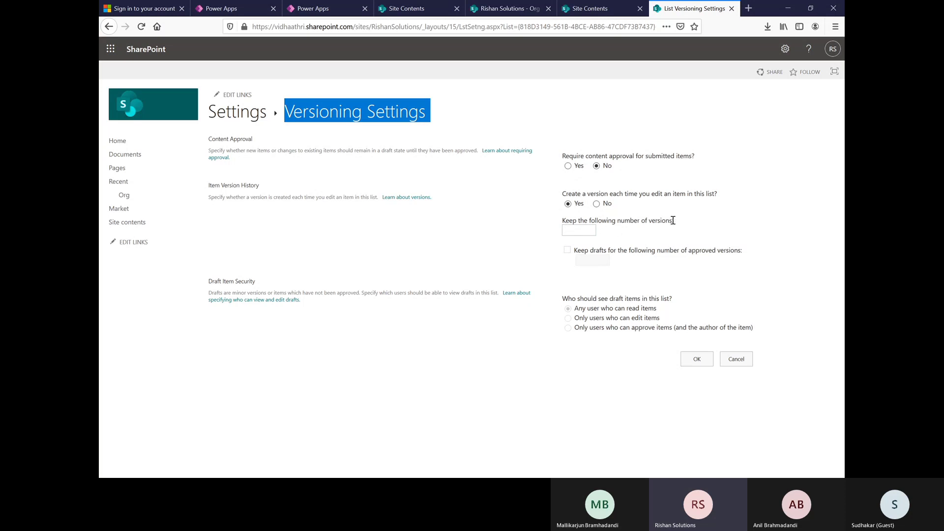
pyautogui.click(588, 230)
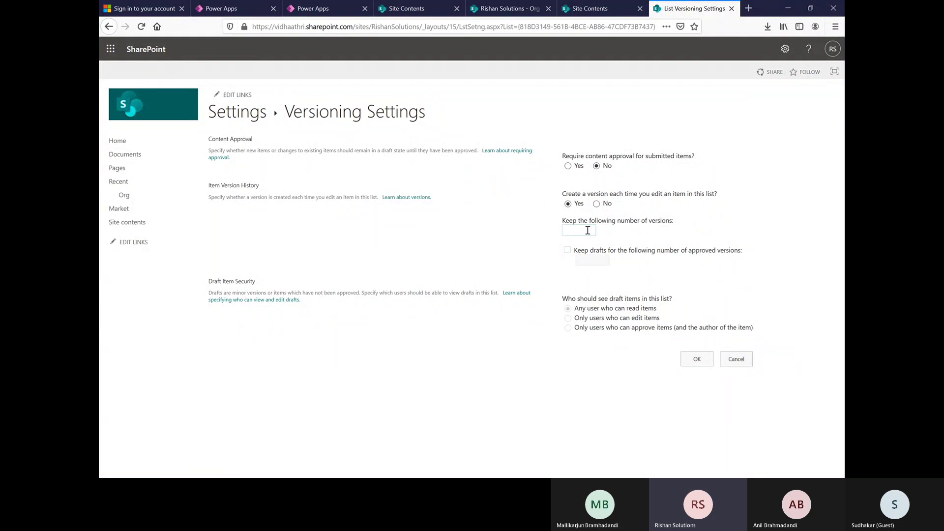
pyautogui.write('100')
pyautogui.moveTo(625, 262); pyautogui.dragTo(547, 249)
pyautogui.click(676, 272)
pyautogui.moveTo(622, 256); pyautogui.dragTo(547, 248)
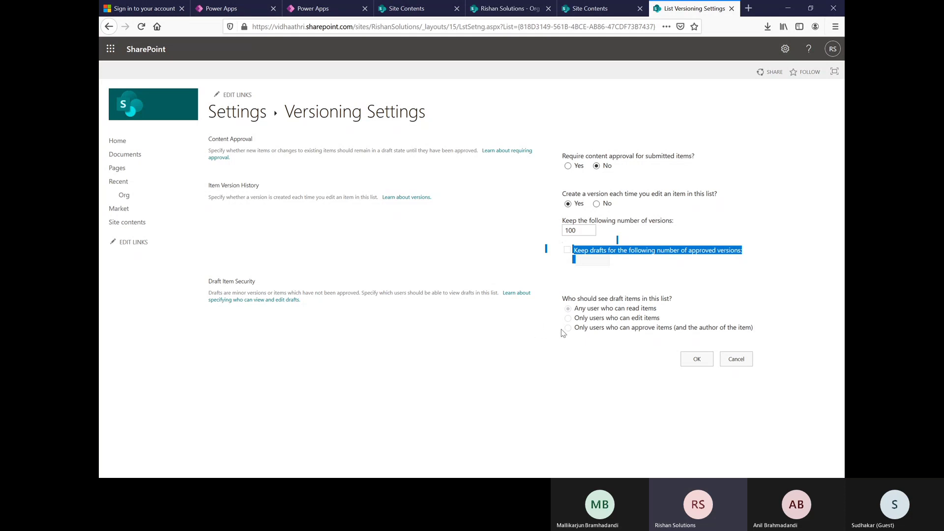
pyautogui.click(578, 328)
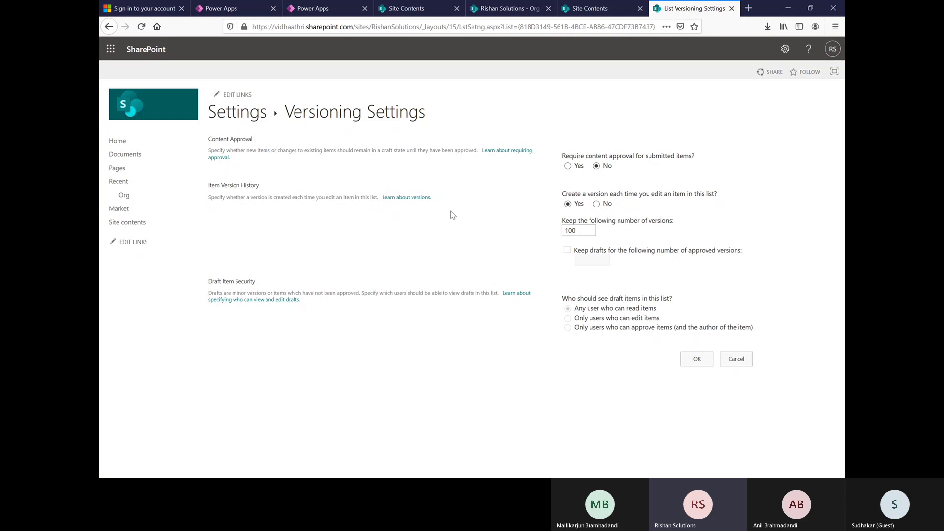
pyautogui.click(703, 365)
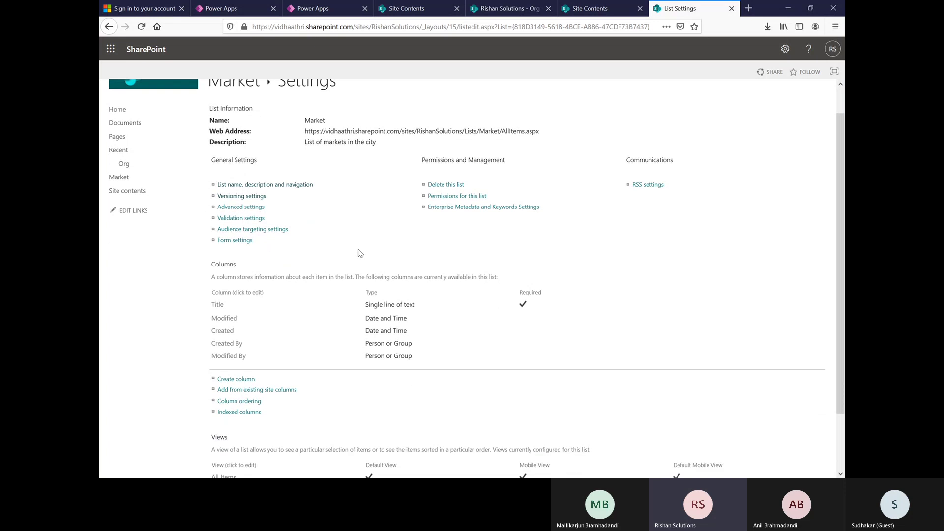
# Start a new list column named Location with the Choice information type
pyautogui.scroll(-2, 361, 253)
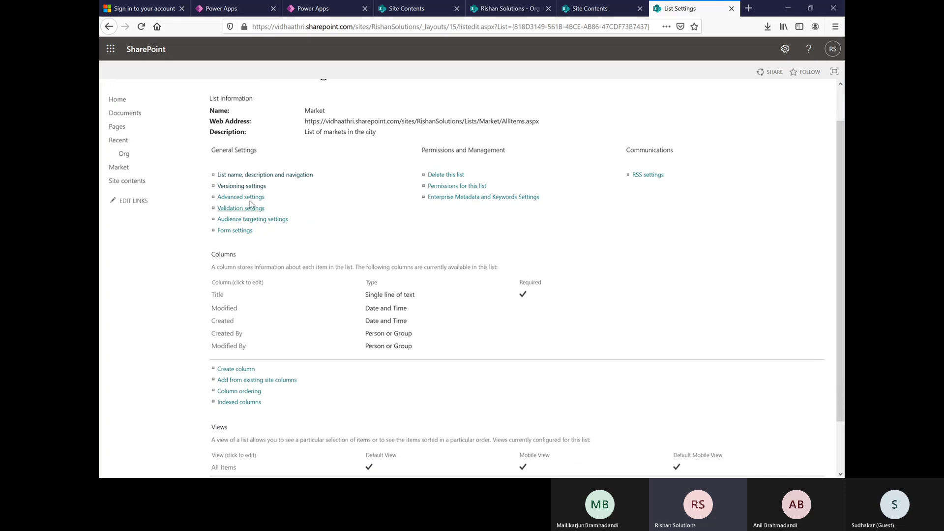
pyautogui.scroll(-3, 254, 285)
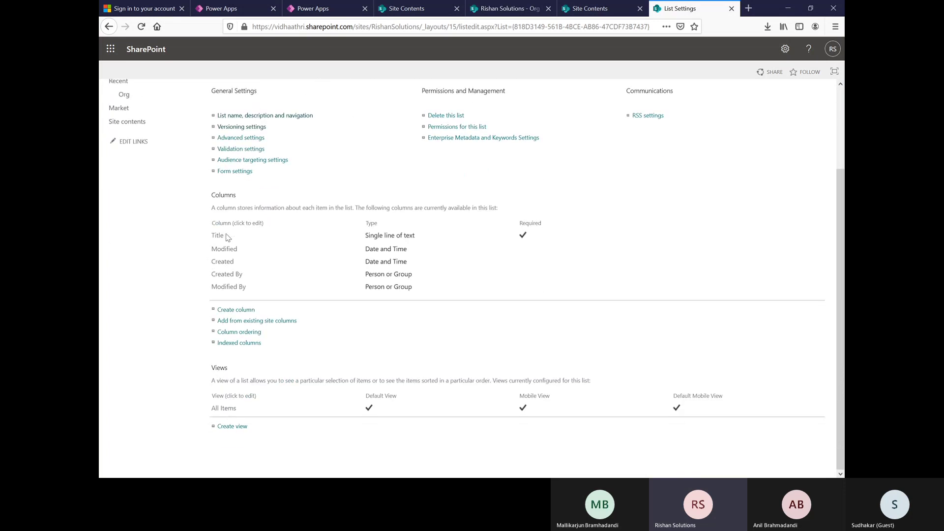
pyautogui.click(241, 314)
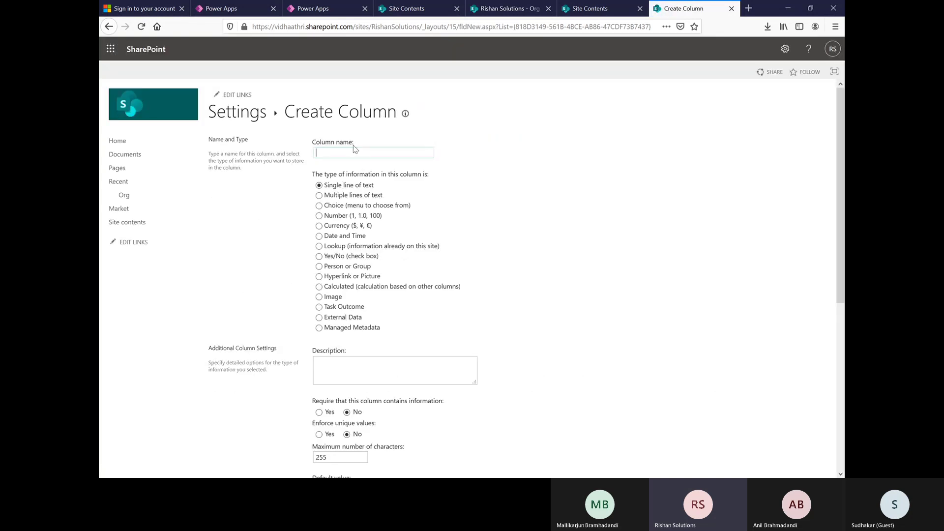
pyautogui.write('Location')
pyautogui.click(320, 206)
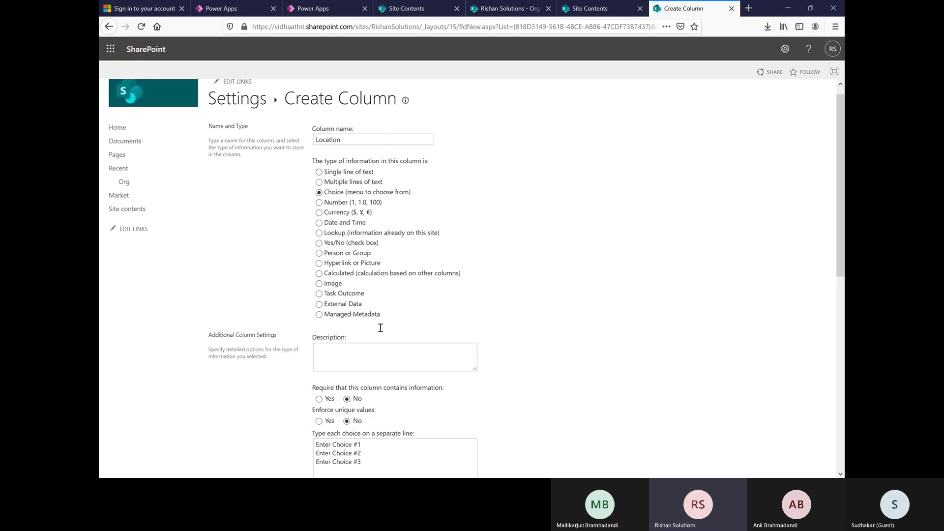
# Replace the Location column's placeholder choices with Hyderabad, Mumbai and New York on separate lines
pyautogui.scroll(-4, 382, 329)
pyautogui.moveTo(365, 282); pyautogui.dragTo(301, 260)
pyautogui.press('BackSpace')
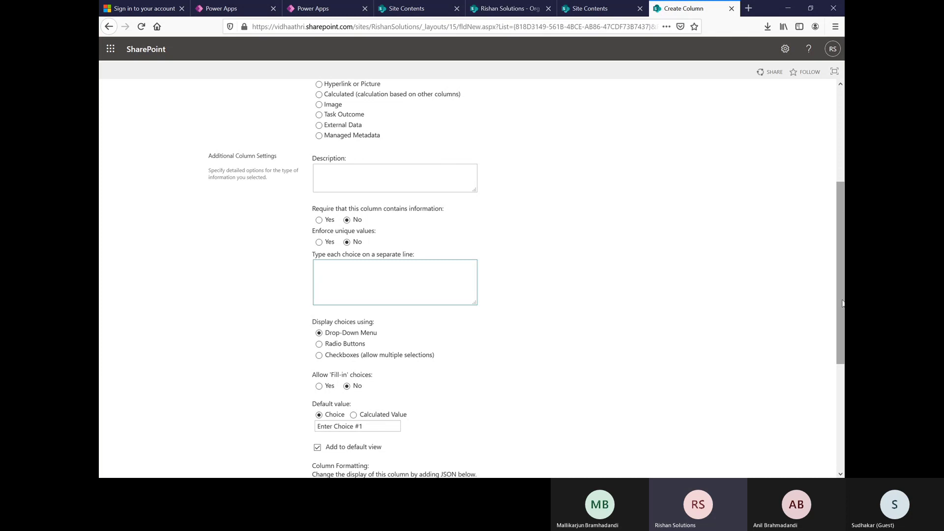
pyautogui.write('Hyderabad')
pyautogui.press('Return')
pyautogui.write('Mumbai')
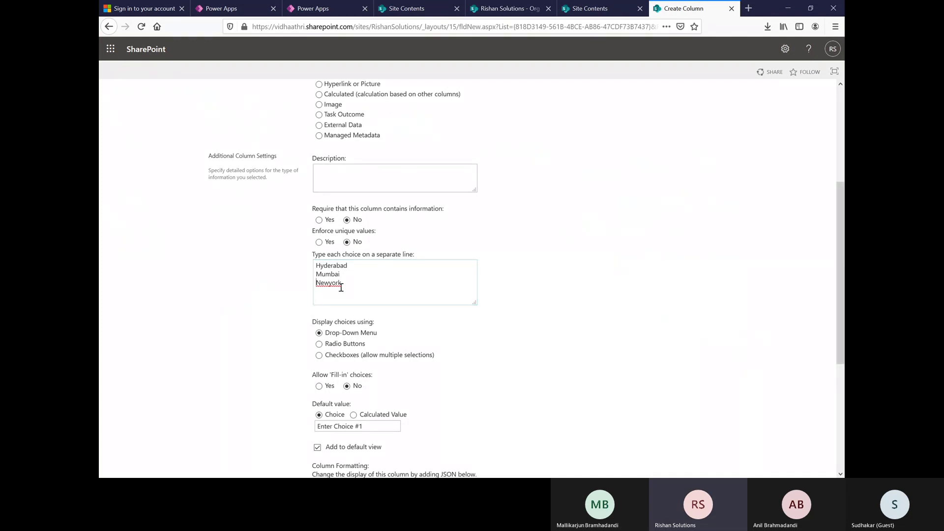
pyautogui.press('Delete')
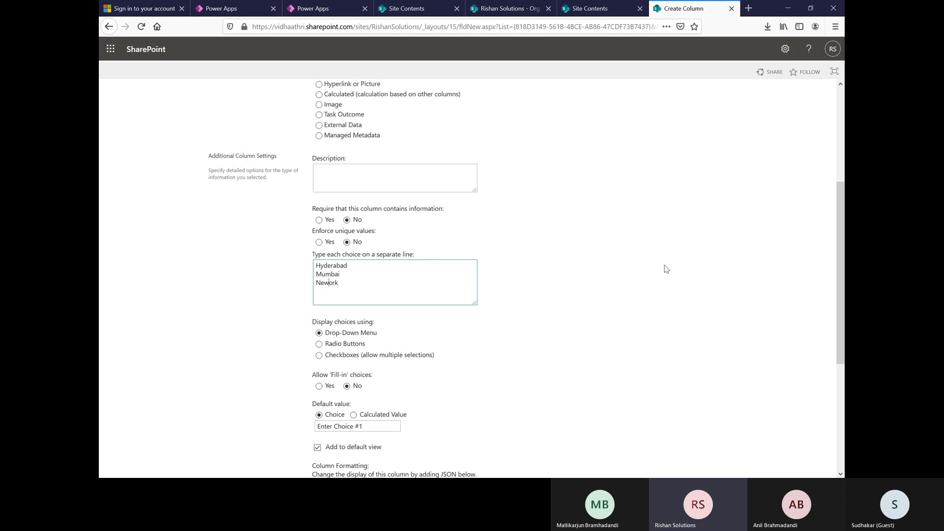
pyautogui.write('Y')
pyautogui.click(379, 288)
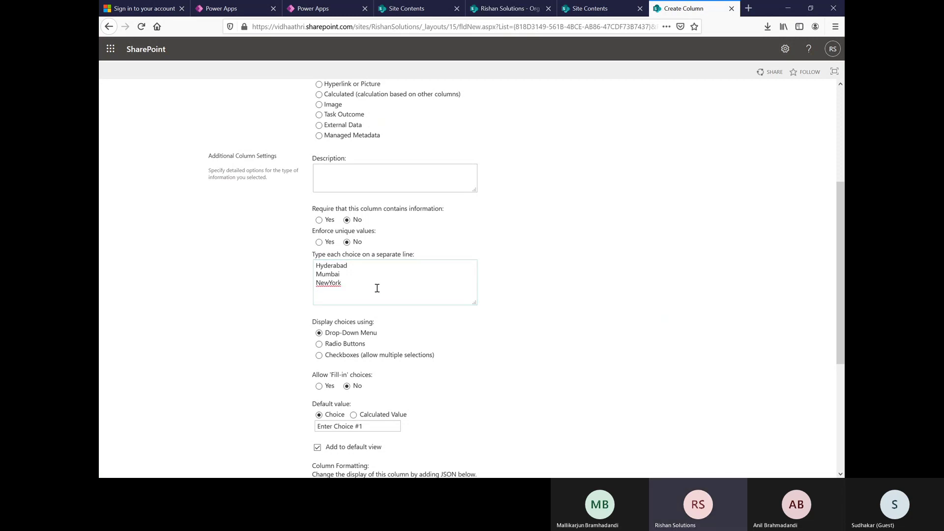
pyautogui.click(333, 282)
pyautogui.write('York ')
# Add London, Amsterdom and Shangai as further choices for the Location column
pyautogui.write('London')
pyautogui.press('Return')
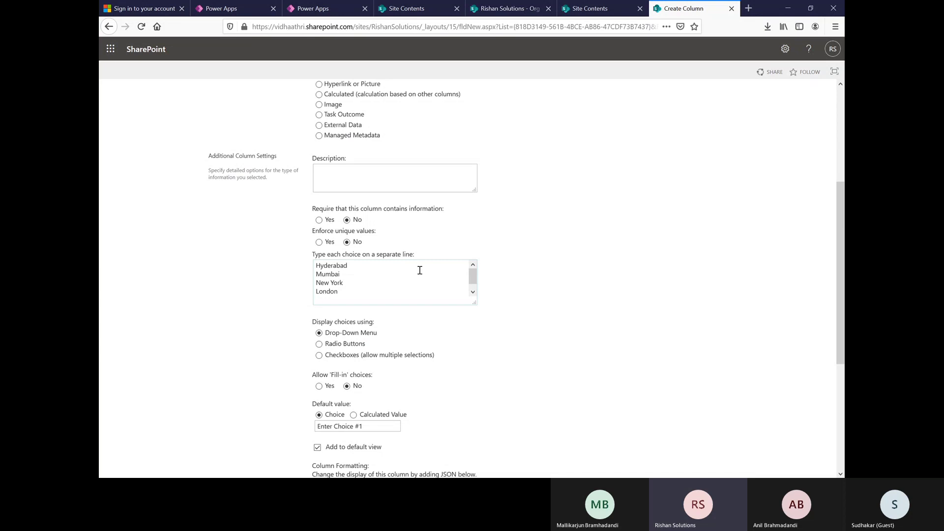
pyautogui.write('Amsterdom')
pyautogui.press('Return')
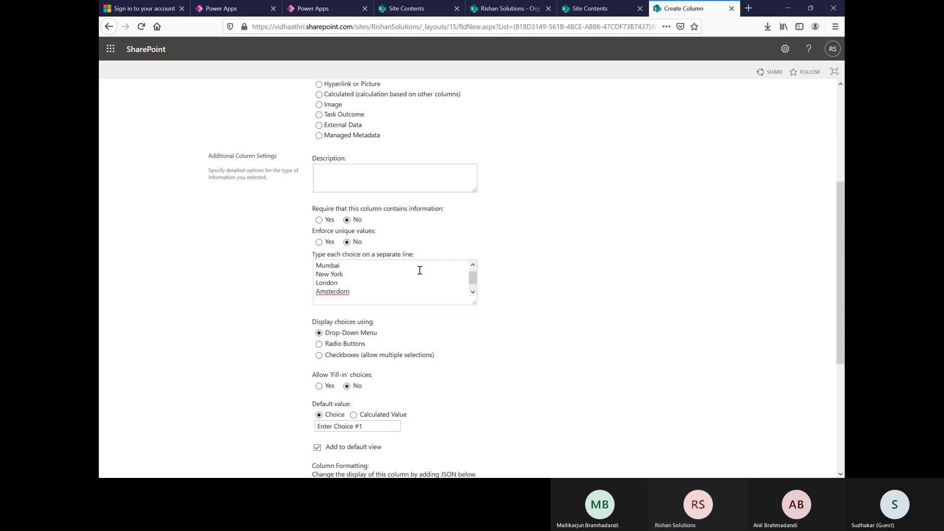
pyautogui.write('Shangai')
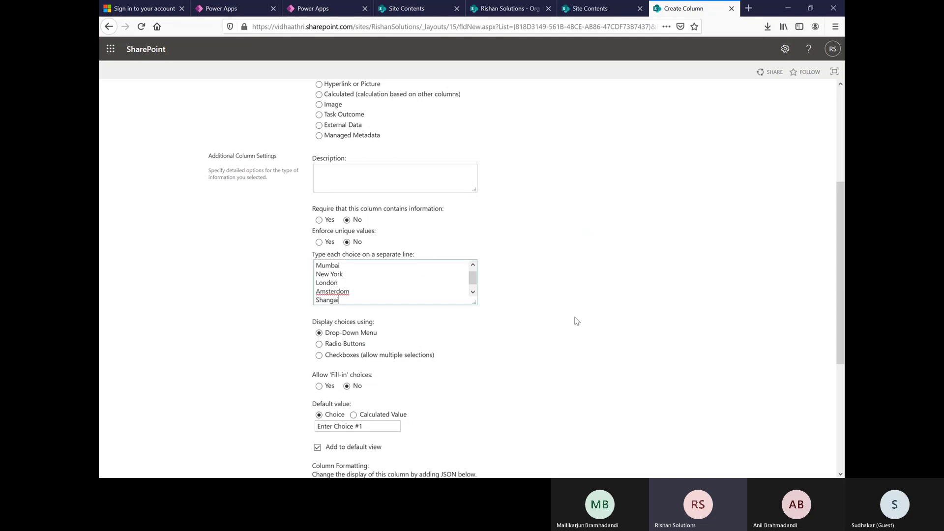
# Set the Location column's default value to Hyderabad
pyautogui.scroll(-4, 464, 315)
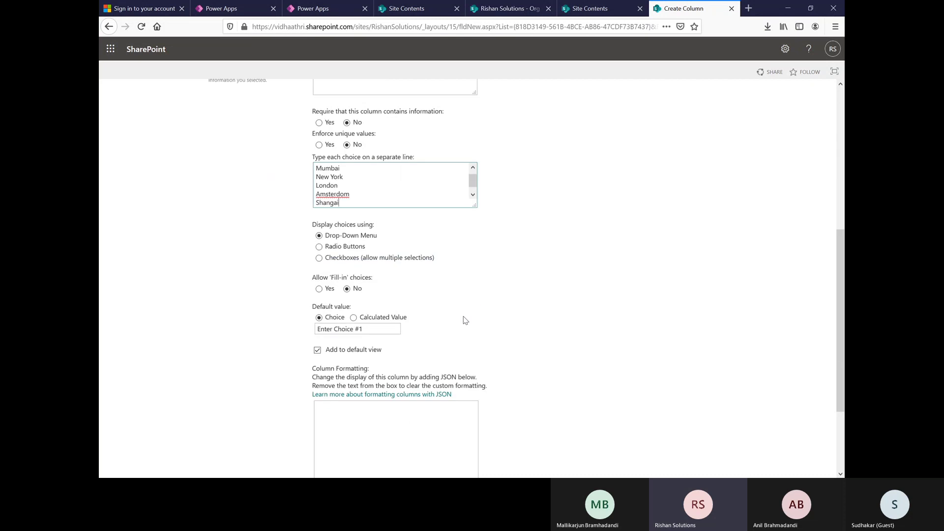
pyautogui.tripleClick(389, 239)
pyautogui.write('Hyderabad')
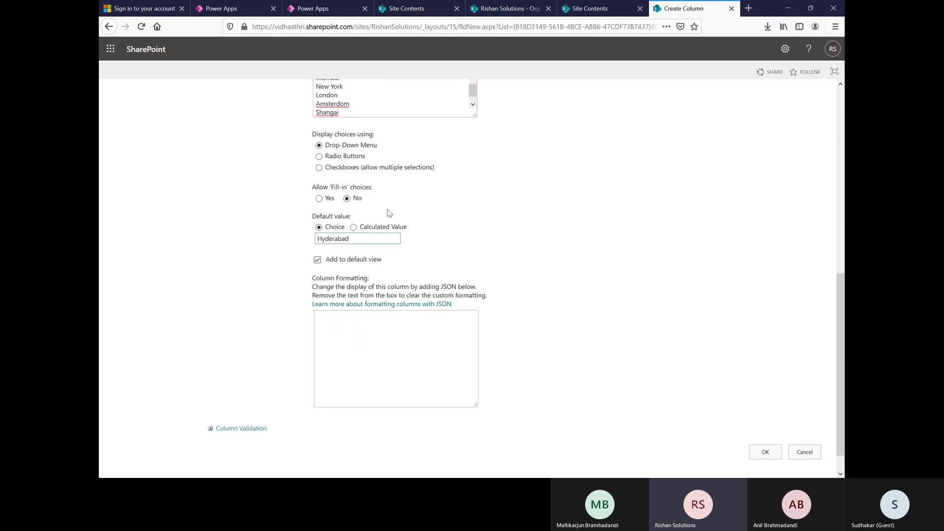
# Require the Location column to contain information, without enforcing unique values
pyautogui.scroll(3, 523, 249)
pyautogui.scroll(4, 523, 249)
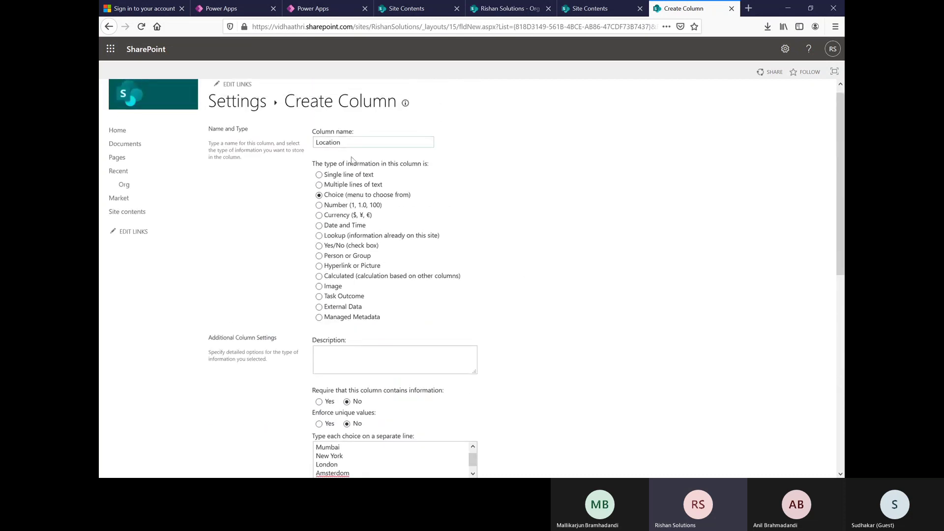
pyautogui.scroll(-3, 428, 270)
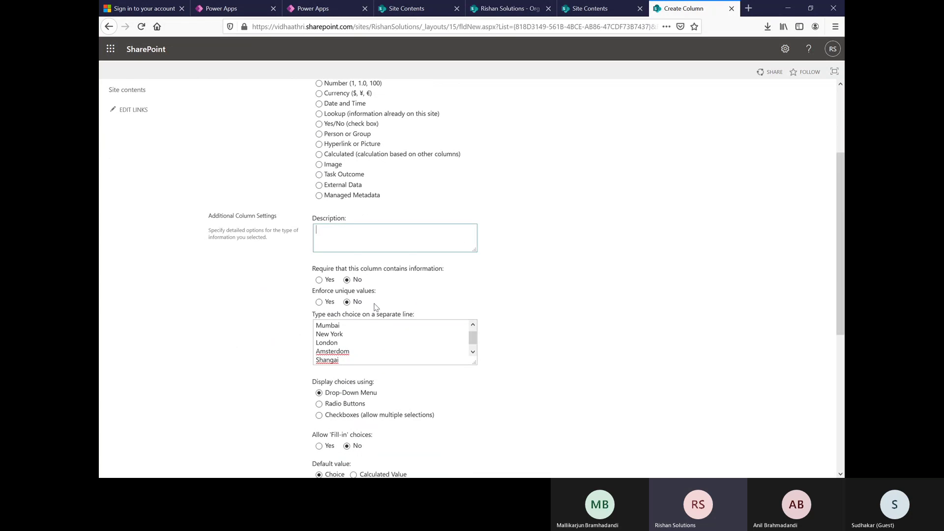
pyautogui.click(380, 250)
pyautogui.click(319, 281)
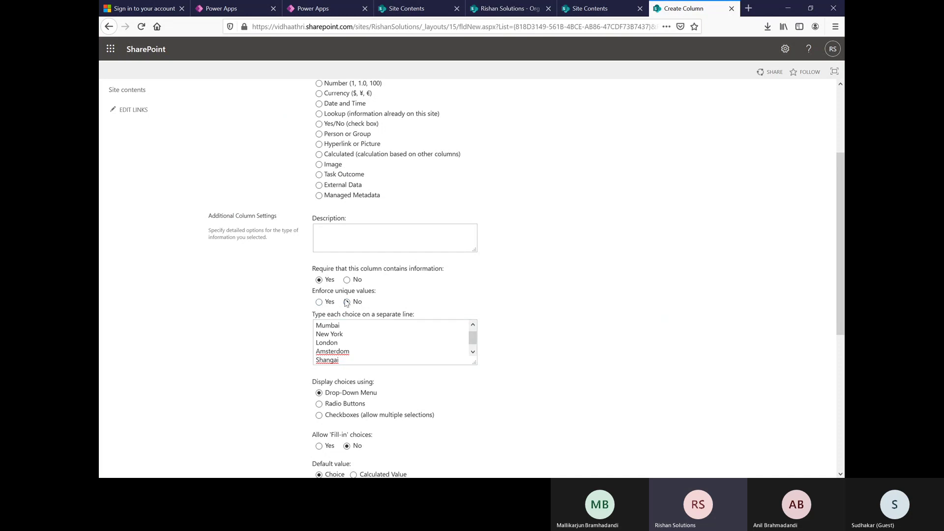
pyautogui.click(347, 302)
# Remove Mumbai and its line from the Location column's choices
pyautogui.moveTo(344, 329); pyautogui.dragTo(318, 328)
pyautogui.scroll(-5, 608, 275)
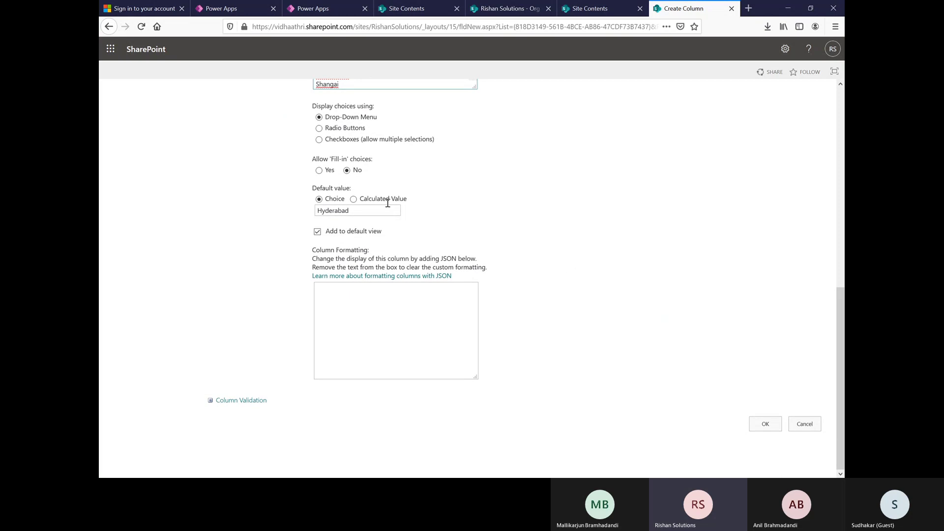
pyautogui.scroll(1, 432, 182)
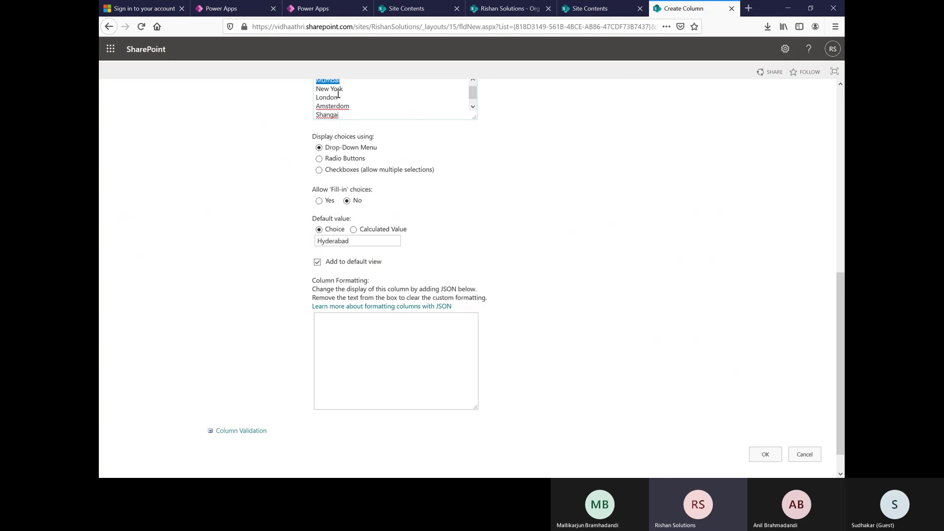
pyautogui.scroll(1, 402, 170)
pyautogui.scroll(3, 402, 169)
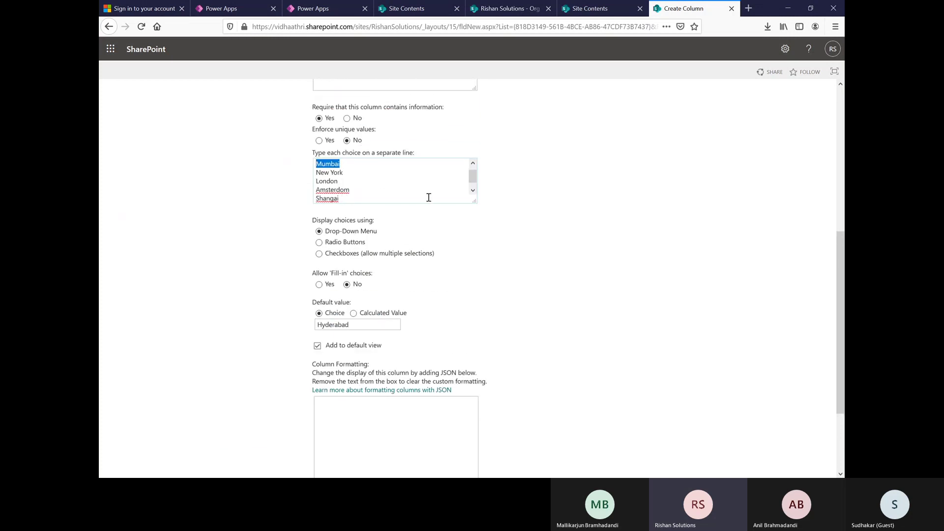
pyautogui.press('Delete')
pyautogui.press('Delete')
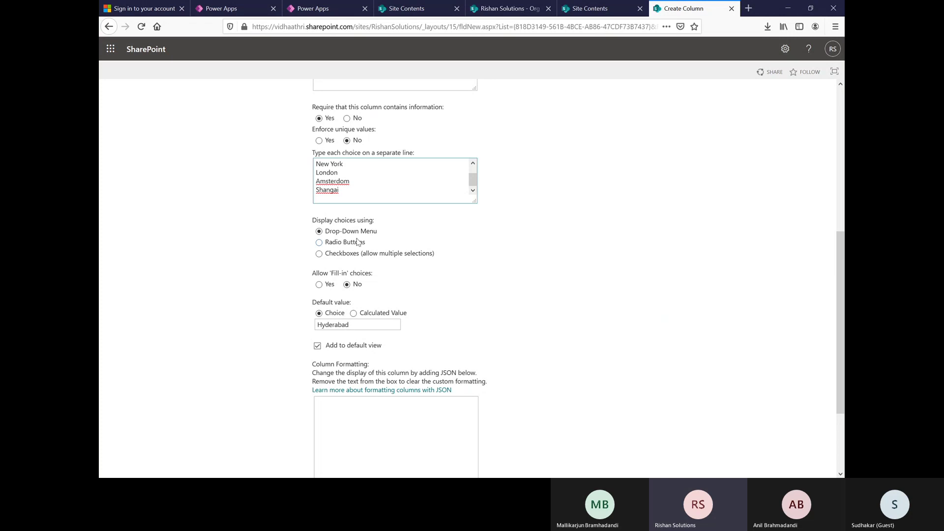
# Allow fill-in choices for the Location column in addition to the listed cities
pyautogui.click(364, 188)
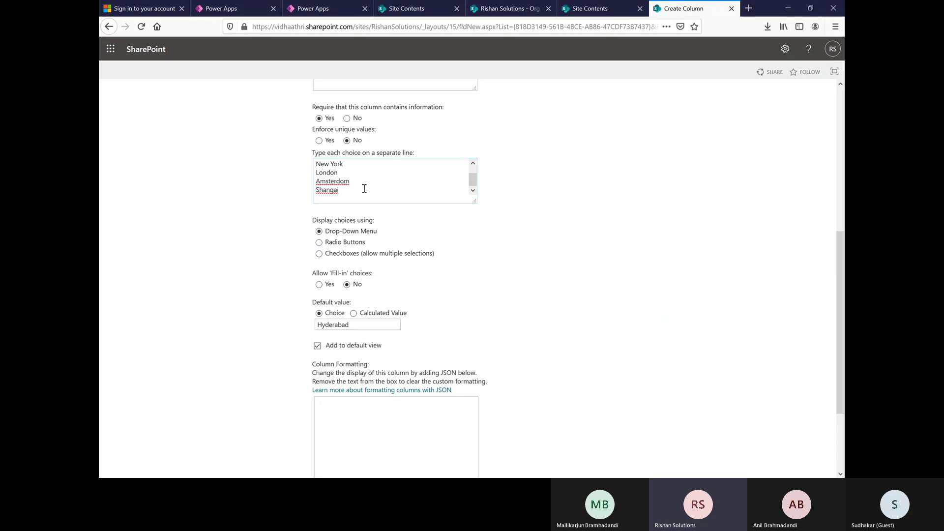
pyautogui.moveTo(358, 197); pyautogui.dragTo(309, 161)
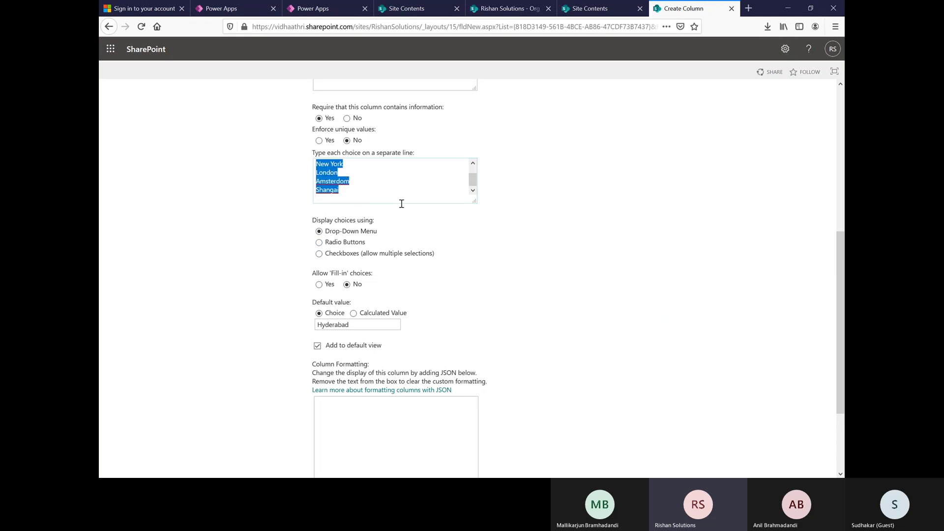
pyautogui.click(536, 235)
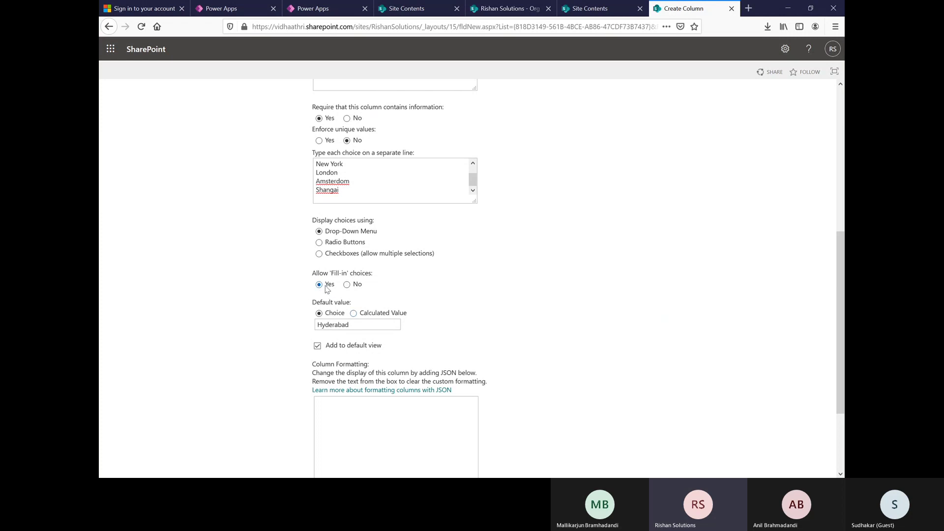
pyautogui.click(356, 189)
pyautogui.moveTo(355, 190); pyautogui.dragTo(302, 160)
pyautogui.click(523, 253)
pyautogui.scroll(-2, 443, 290)
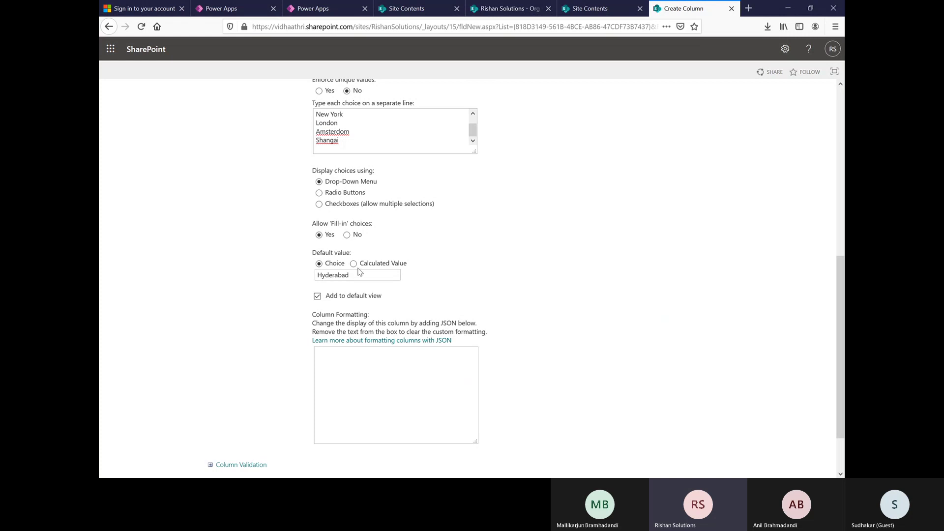
# Clear the Location column's default value so that no city is preselected
pyautogui.moveTo(363, 274); pyautogui.dragTo(289, 274)
pyautogui.press('BackSpace')
pyautogui.scroll(-1, 325, 272)
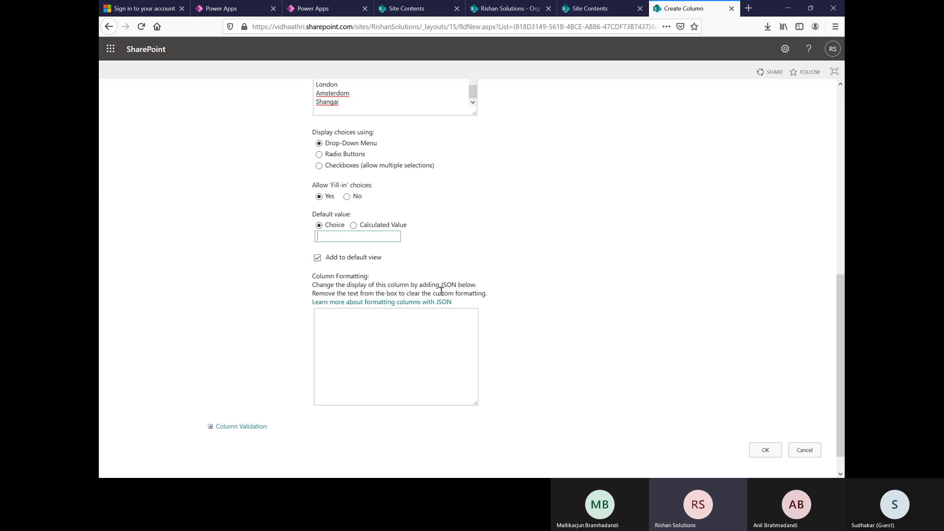
# Check the column formatting instructions and save the Location column to the Market list
pyautogui.moveTo(477, 285); pyautogui.dragTo(297, 284)
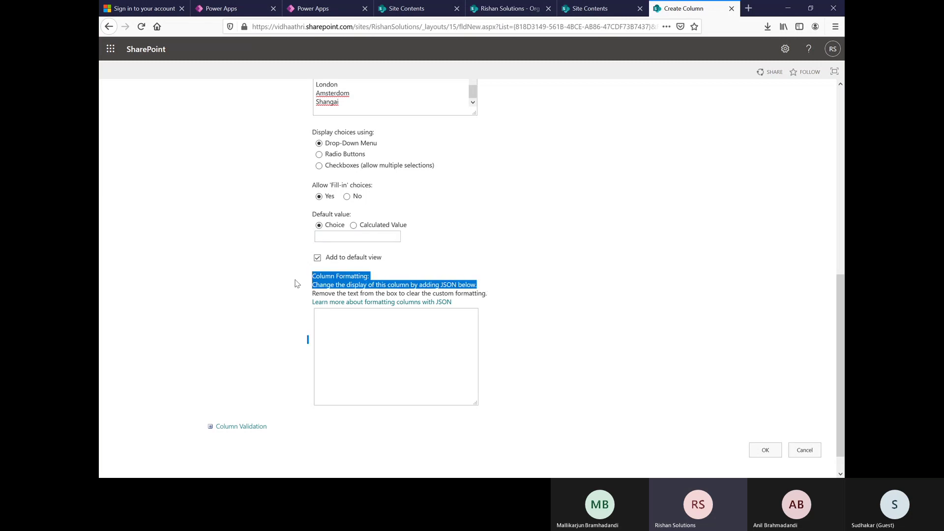
pyautogui.click(618, 297)
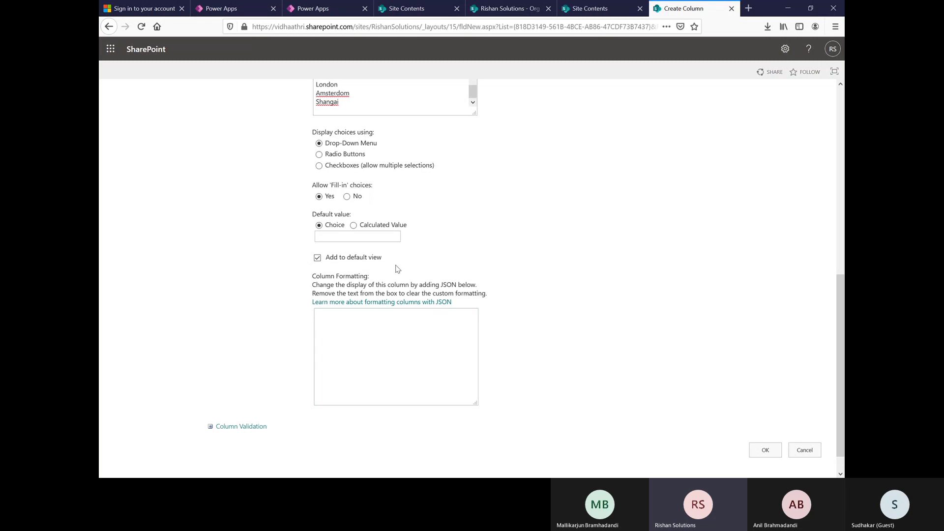
pyautogui.moveTo(489, 294); pyautogui.dragTo(308, 290)
pyautogui.click(610, 285)
pyautogui.scroll(8, 641, 325)
pyautogui.scroll(-8, 641, 325)
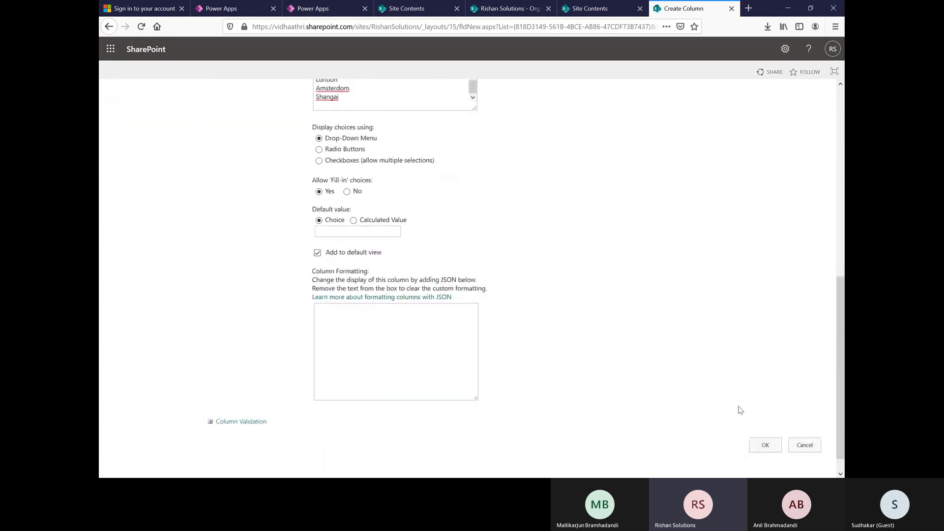
pyautogui.scroll(-1, 741, 409)
pyautogui.click(762, 424)
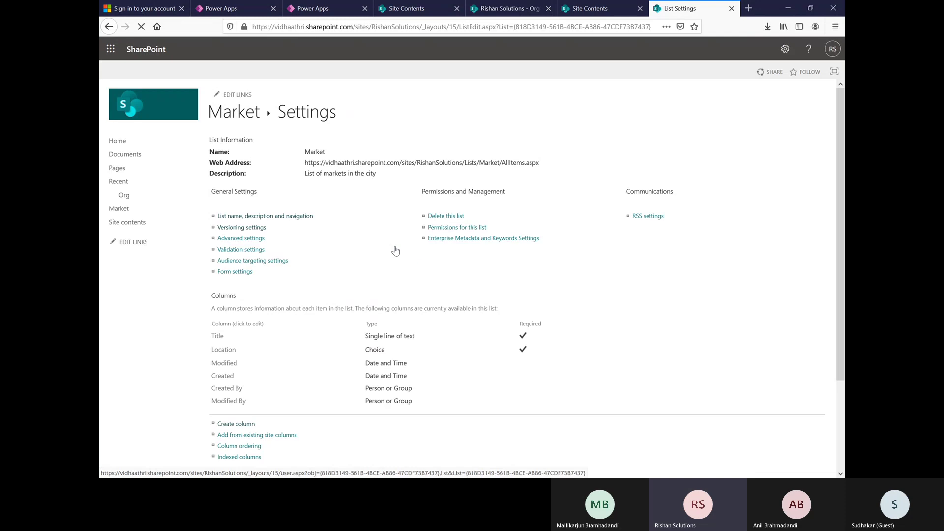
# Start a new list column named Address with the Multiple lines of text information type
pyautogui.scroll(-4, 377, 293)
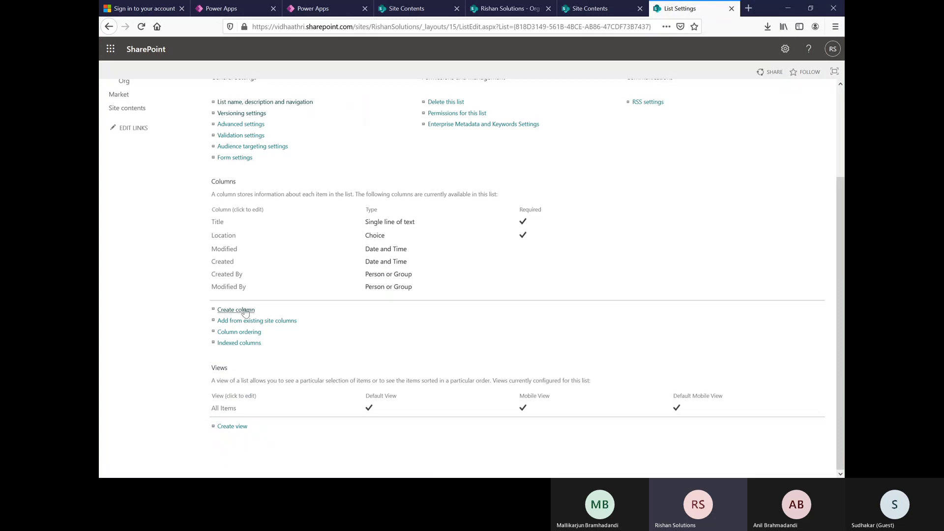
pyautogui.click(242, 311)
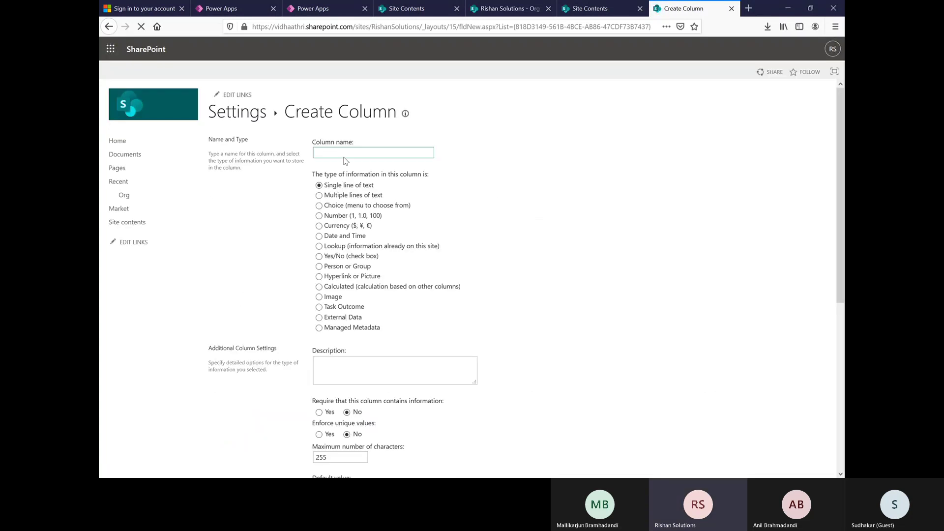
pyautogui.click(343, 153)
pyautogui.write('Address')
pyautogui.click(320, 195)
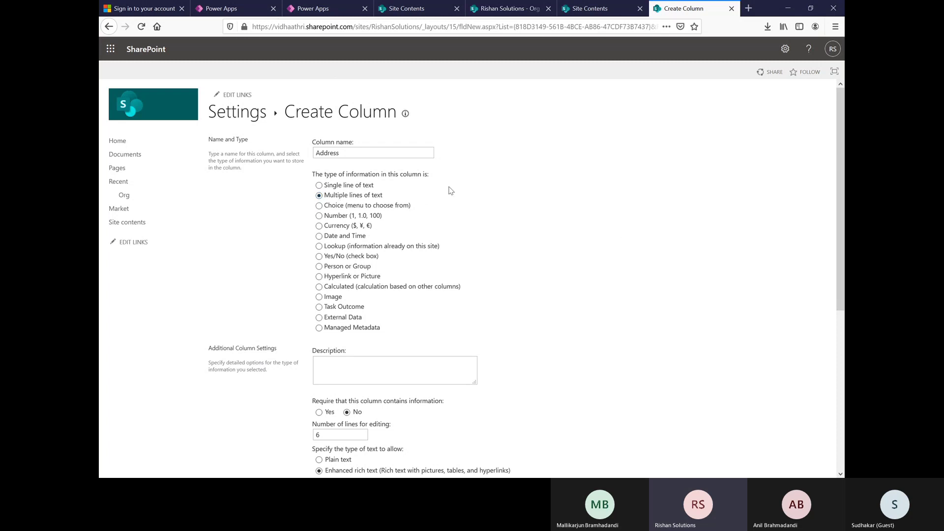
# Restrict the Address column to plain text and save it to the Market list
pyautogui.scroll(-2, 535, 258)
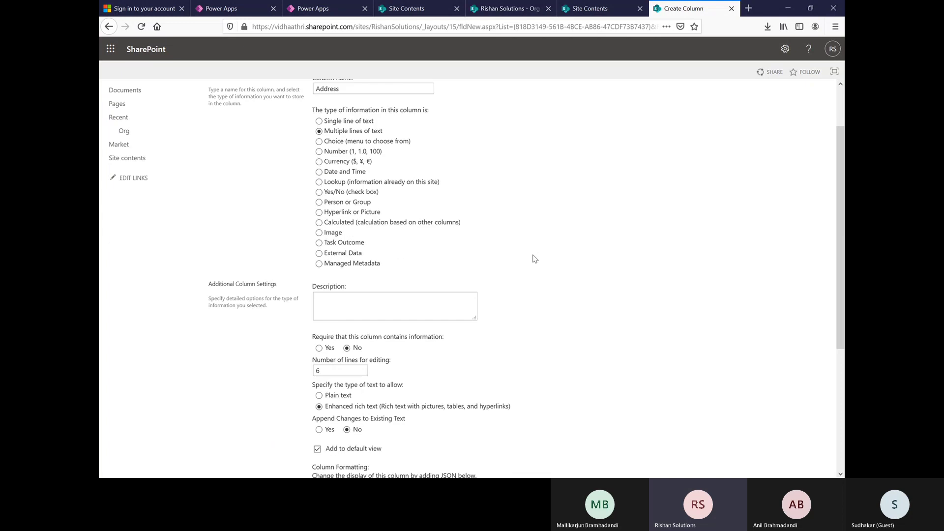
pyautogui.scroll(-3, 535, 259)
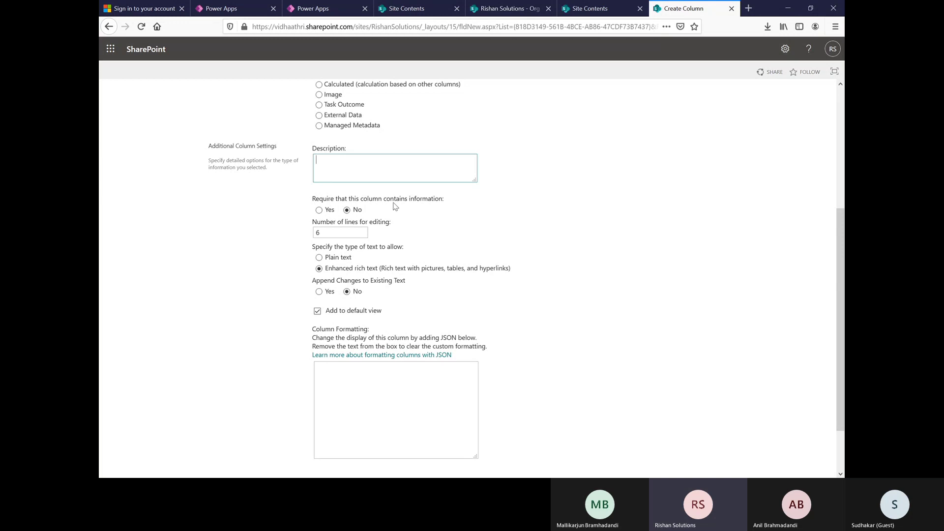
pyautogui.doubleClick(317, 231)
pyautogui.click(583, 235)
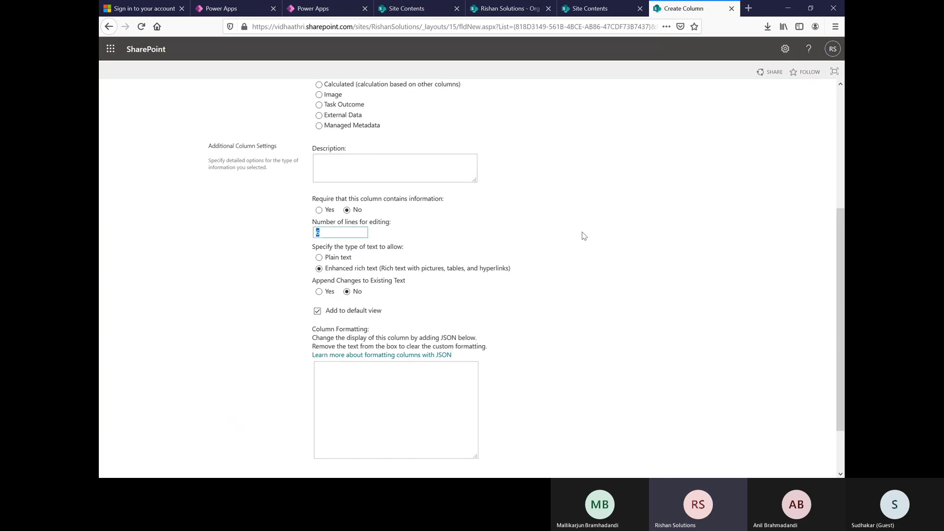
pyautogui.scroll(-1, 598, 236)
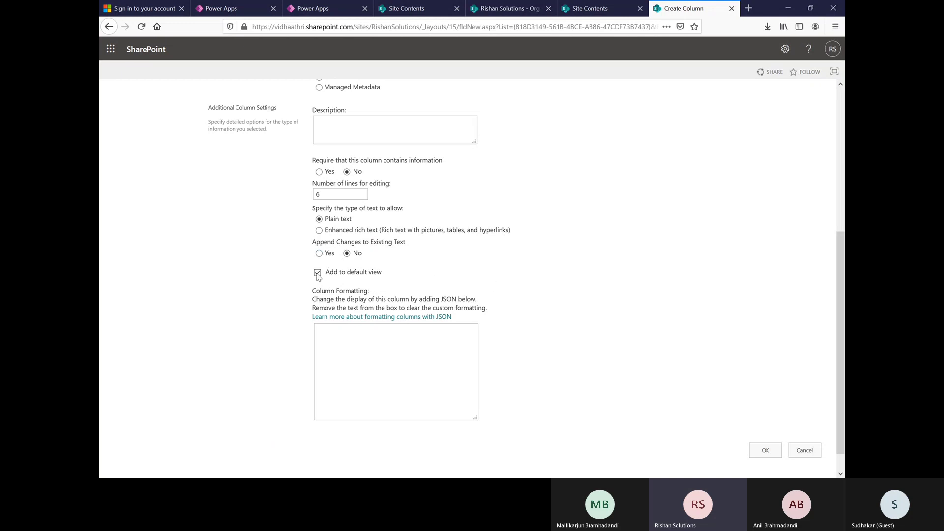
pyautogui.moveTo(310, 275); pyautogui.dragTo(486, 270)
pyautogui.click(514, 270)
pyautogui.click(757, 453)
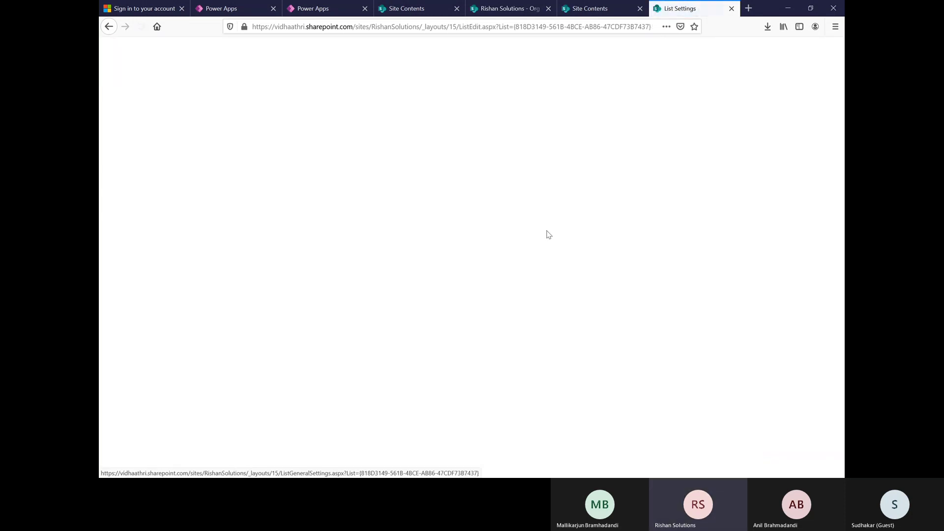
# Start a new list column named Established Date with the Date and Time information type
pyautogui.scroll(-3, 274, 327)
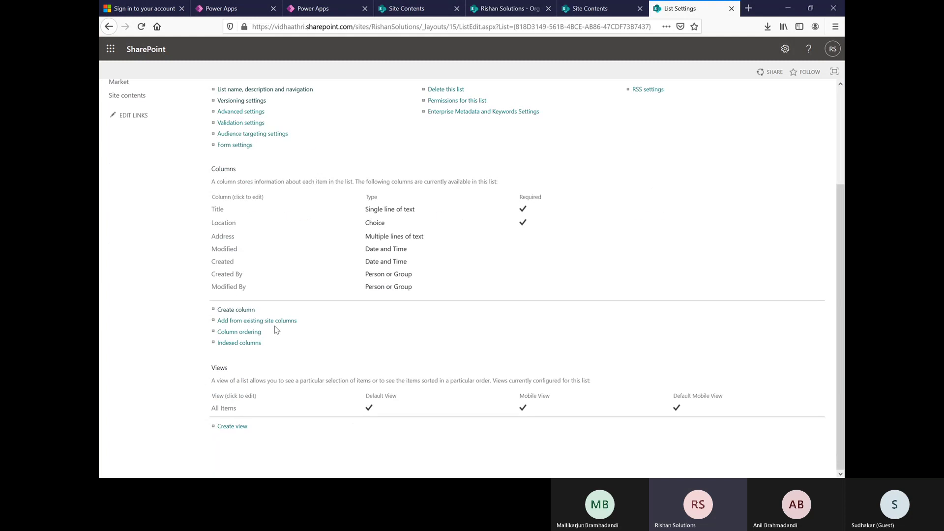
pyautogui.click(233, 314)
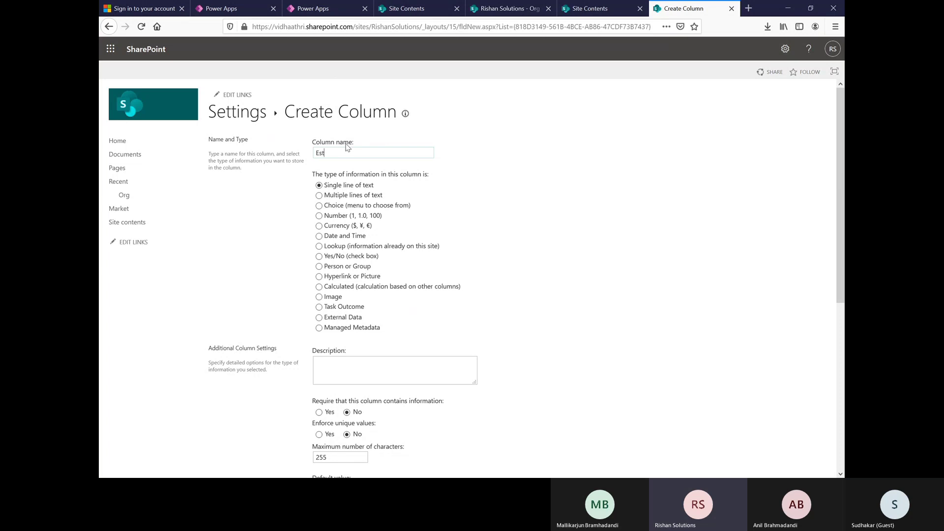
pyautogui.write('ished Date')
pyautogui.click(319, 237)
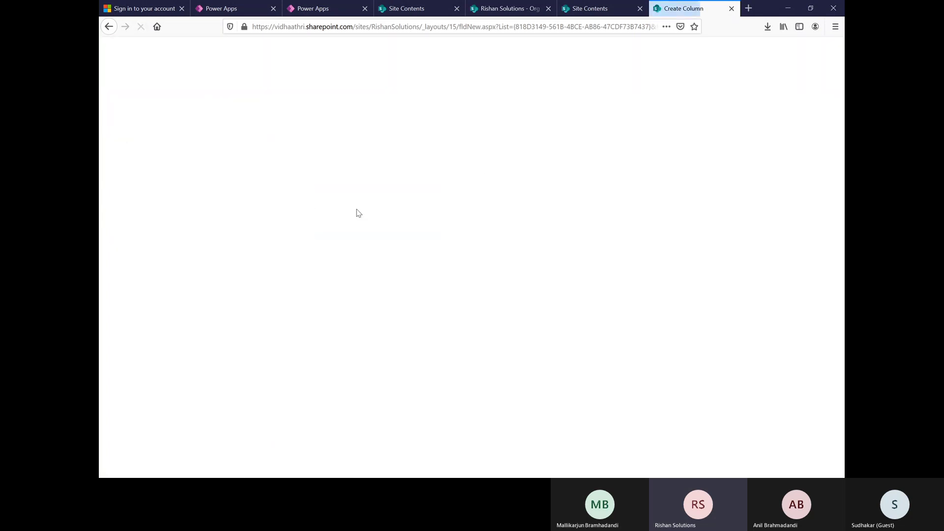
# Require the new date column to contain information and look over its date format and default value options
pyautogui.scroll(-5, 358, 213)
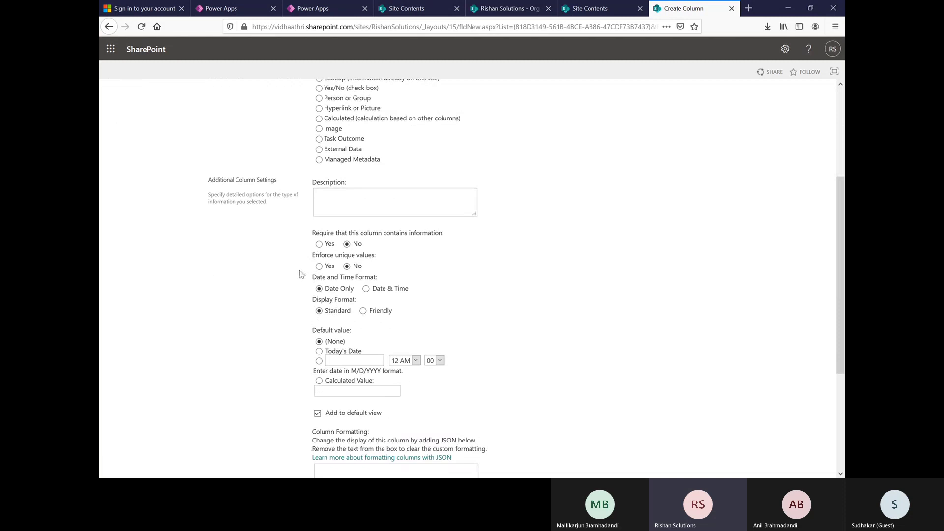
pyautogui.click(326, 202)
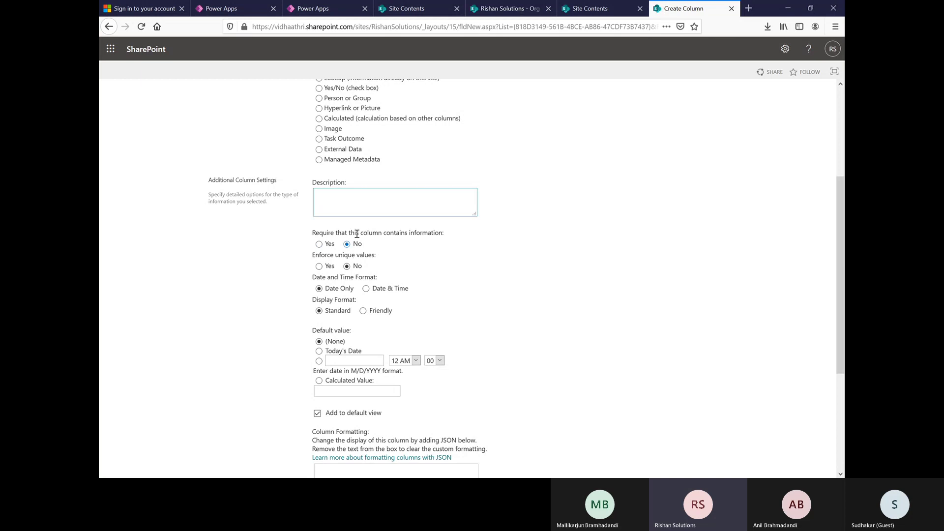
pyautogui.click(319, 245)
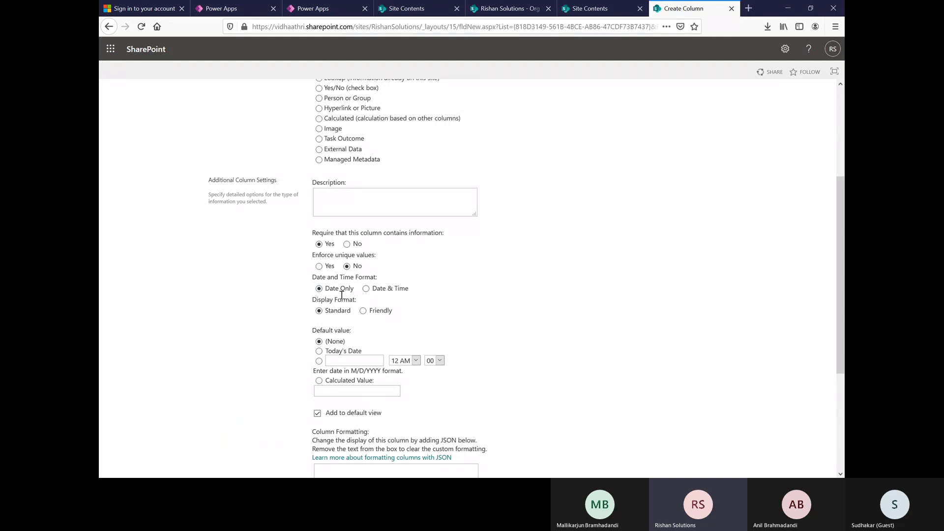
pyautogui.moveTo(336, 291); pyautogui.dragTo(383, 295)
pyautogui.click(546, 291)
pyautogui.scroll(-3, 502, 347)
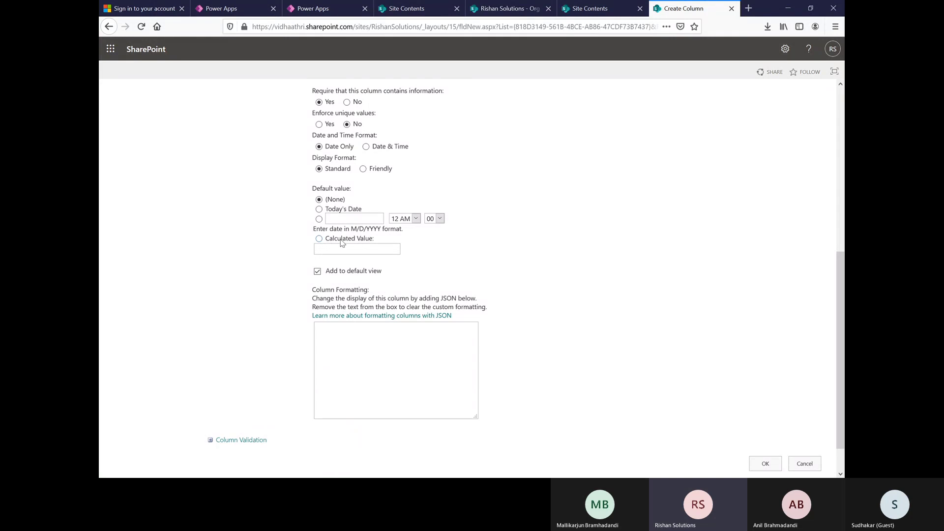
pyautogui.scroll(1, 539, 250)
pyautogui.scroll(2, 539, 251)
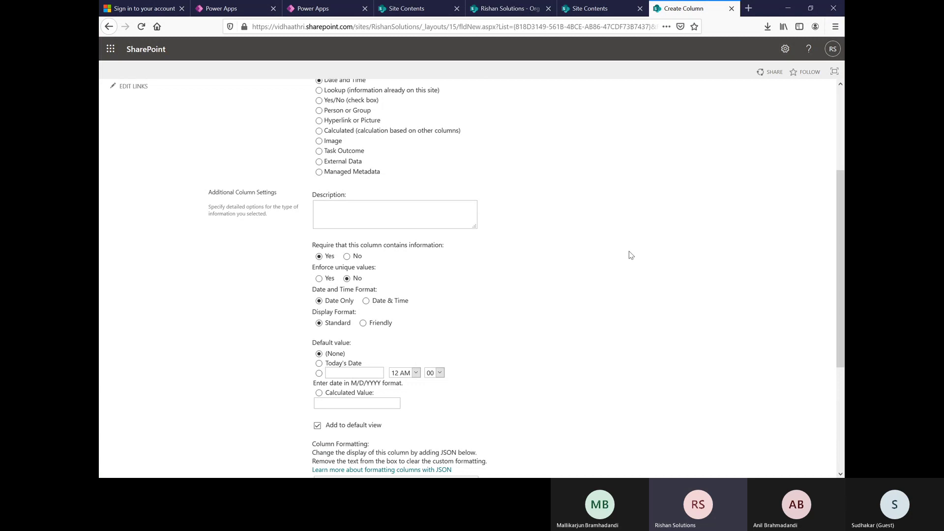
pyautogui.scroll(-1, 631, 255)
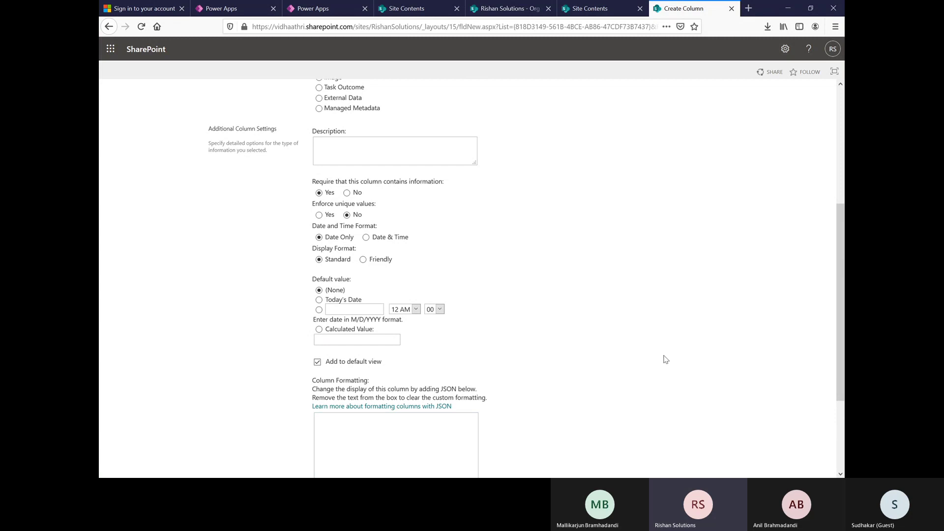
# Save the Established Date column to the Market list
pyautogui.scroll(-2, 674, 352)
pyautogui.click(768, 426)
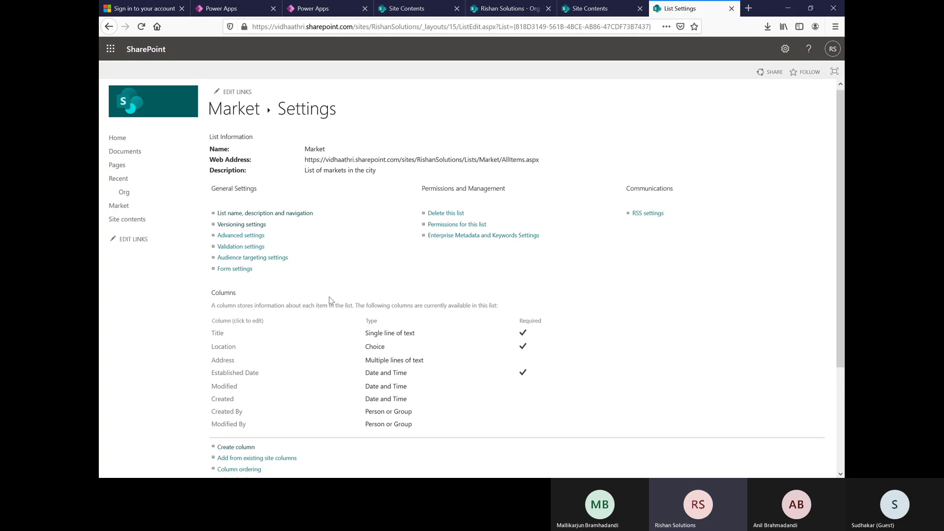
# Start a new list column named MD with the Person or Group information type
pyautogui.scroll(-2, 333, 301)
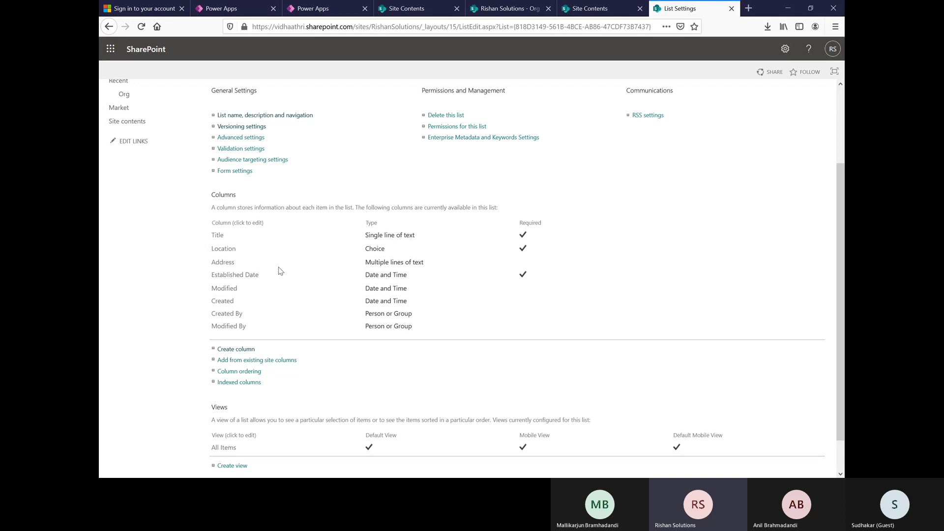
pyautogui.click(239, 351)
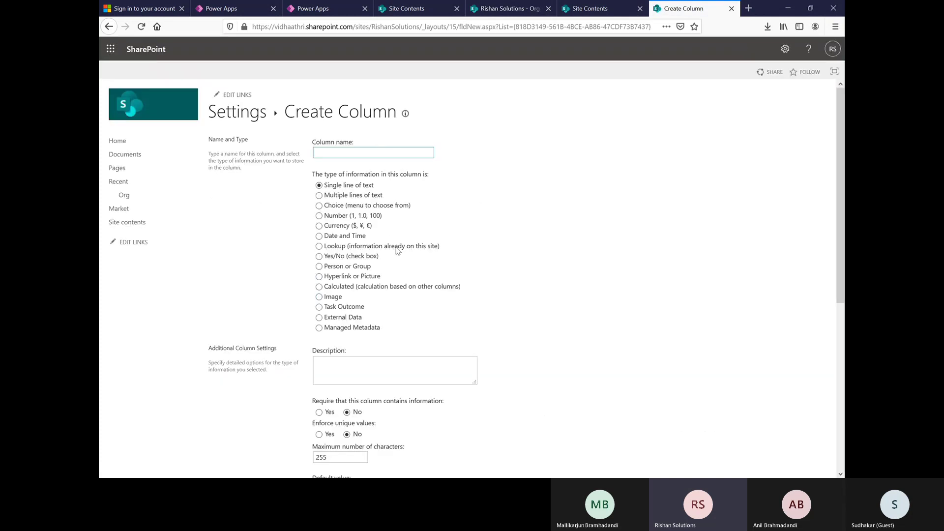
pyautogui.click(379, 154)
pyautogui.scroll(-1, 380, 163)
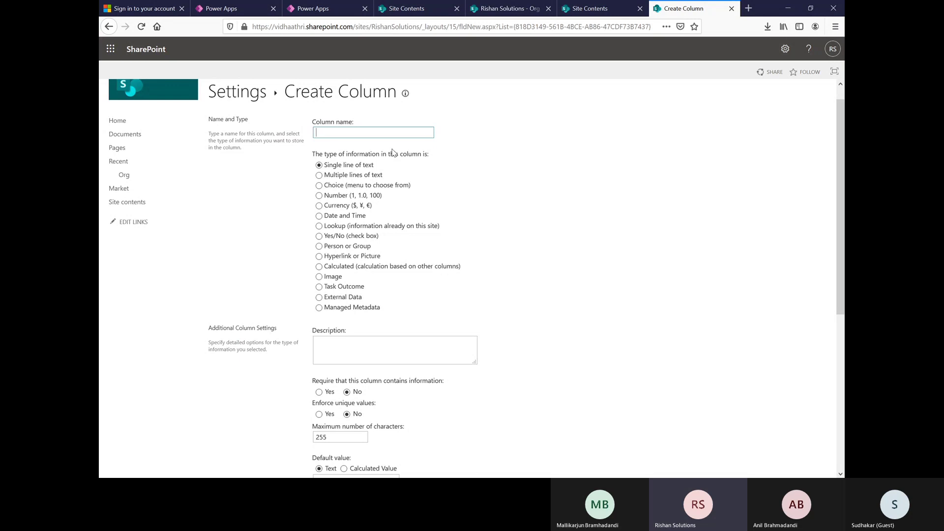
pyautogui.write('MD')
pyautogui.click(319, 246)
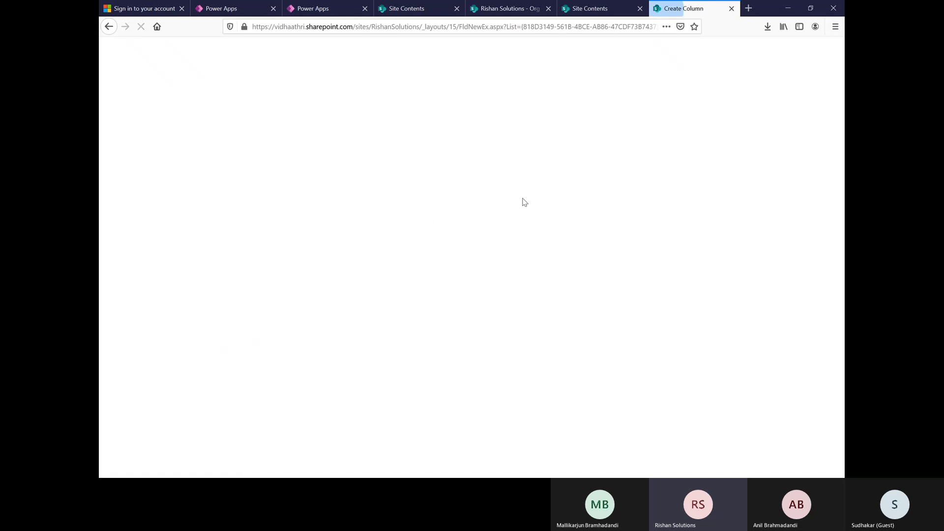
# Look over the MD column's additional settings and set it to enforce unique values
pyautogui.scroll(-4, 548, 226)
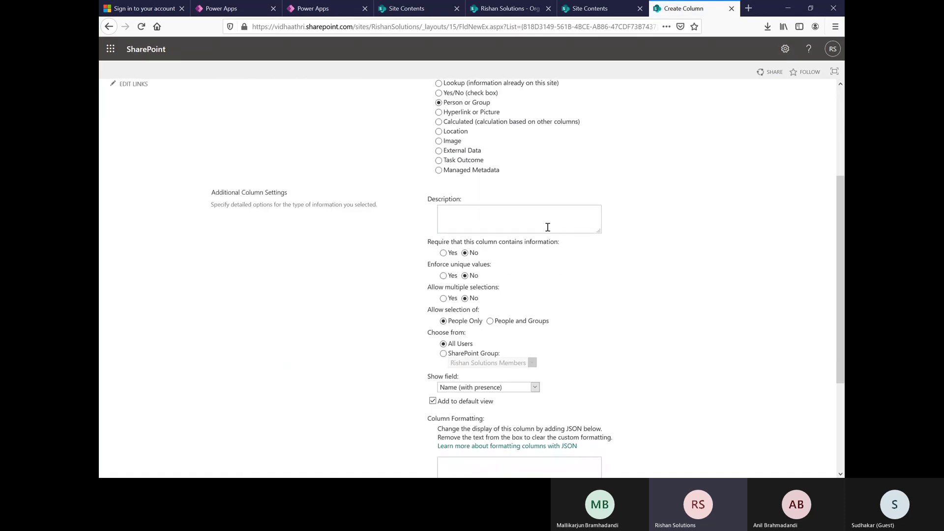
pyautogui.scroll(3, 537, 206)
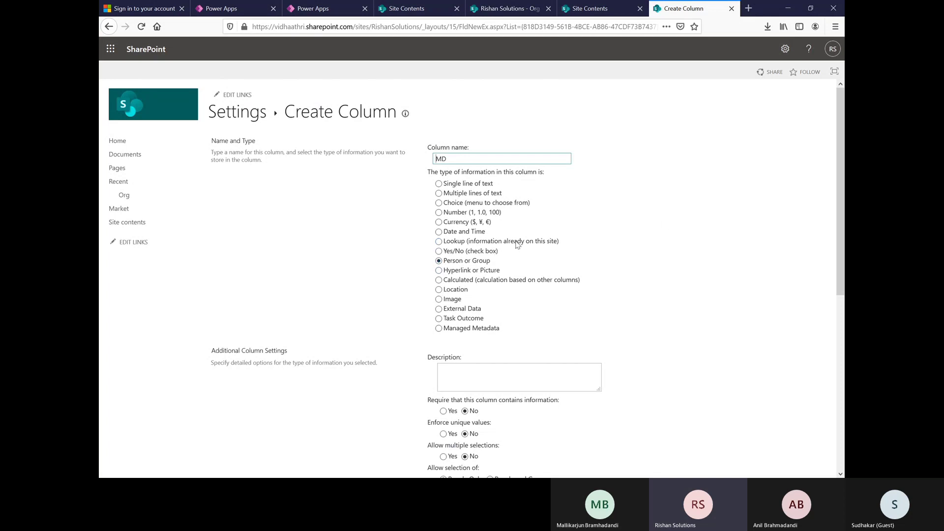
pyautogui.scroll(-2, 519, 246)
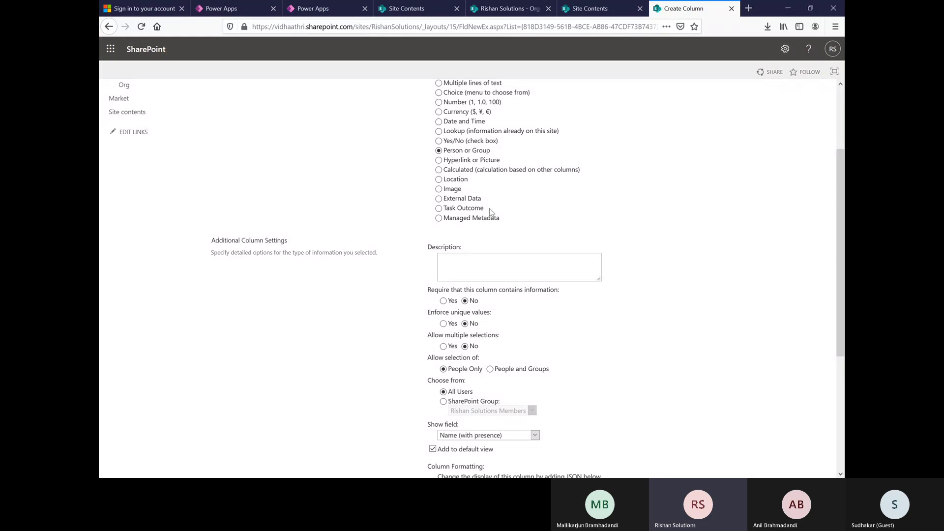
pyautogui.click(519, 267)
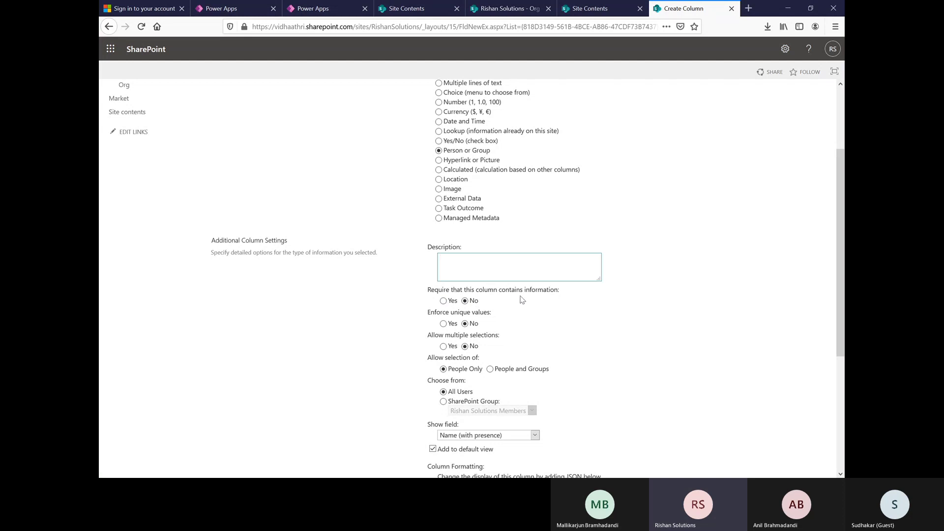
pyautogui.moveTo(522, 299); pyautogui.dragTo(419, 294)
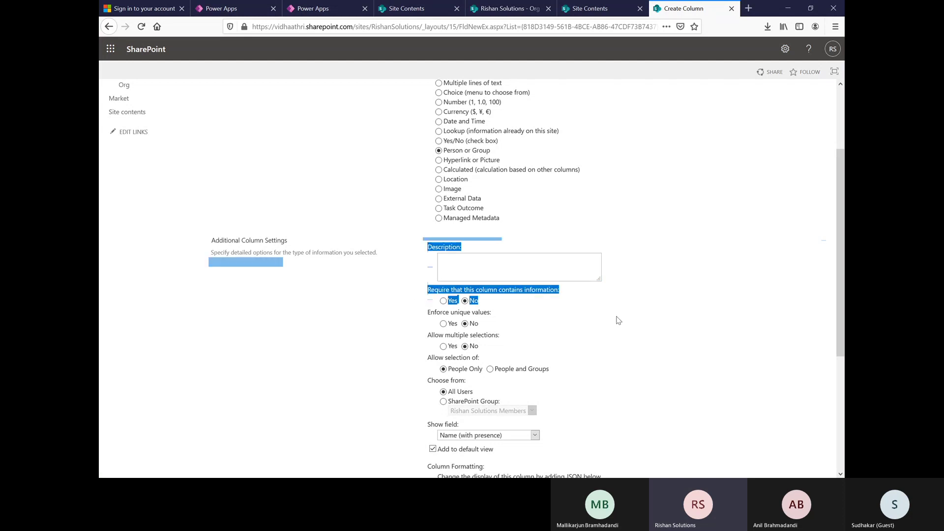
pyautogui.click(645, 321)
pyautogui.moveTo(492, 324); pyautogui.dragTo(520, 323)
pyautogui.click(585, 321)
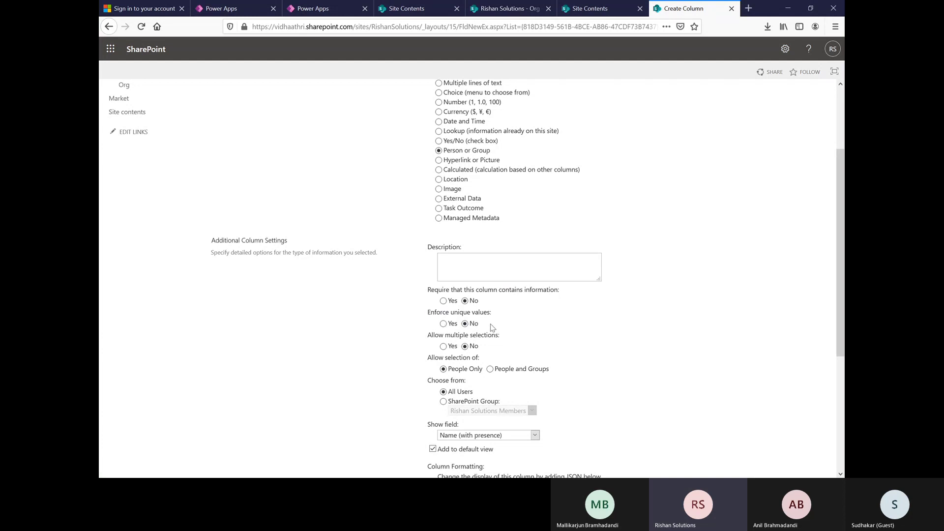
pyautogui.click(444, 324)
# Save the MD column to the Market list and agree to index it for unique values
pyautogui.scroll(-3, 728, 374)
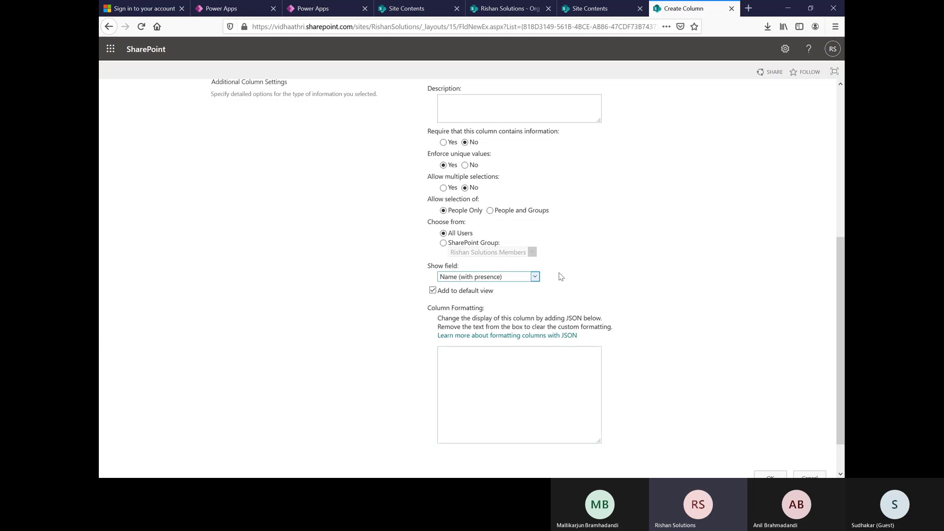
pyautogui.scroll(-1, 779, 253)
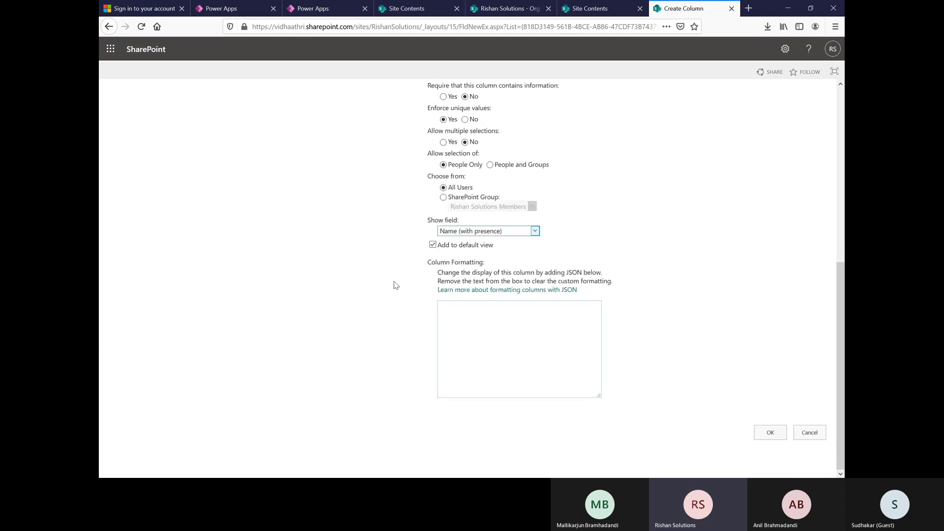
pyautogui.click(775, 433)
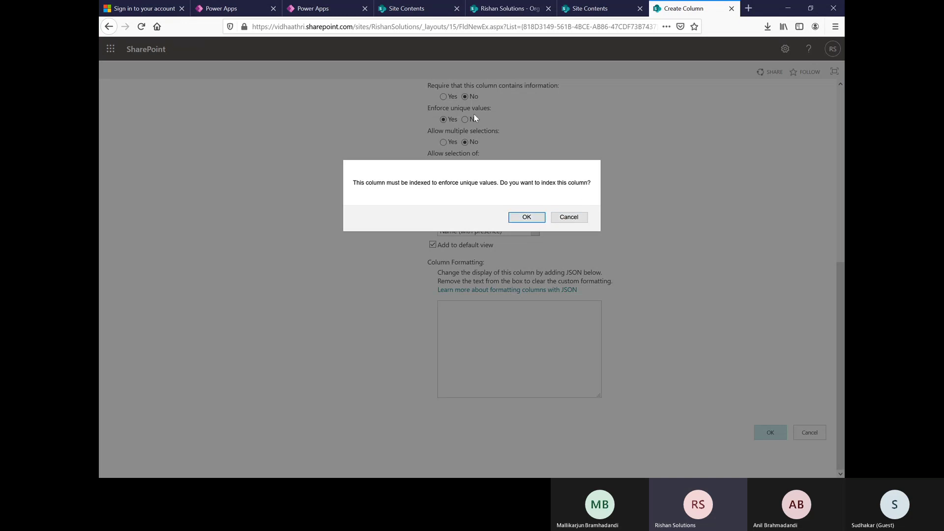
pyautogui.click(526, 218)
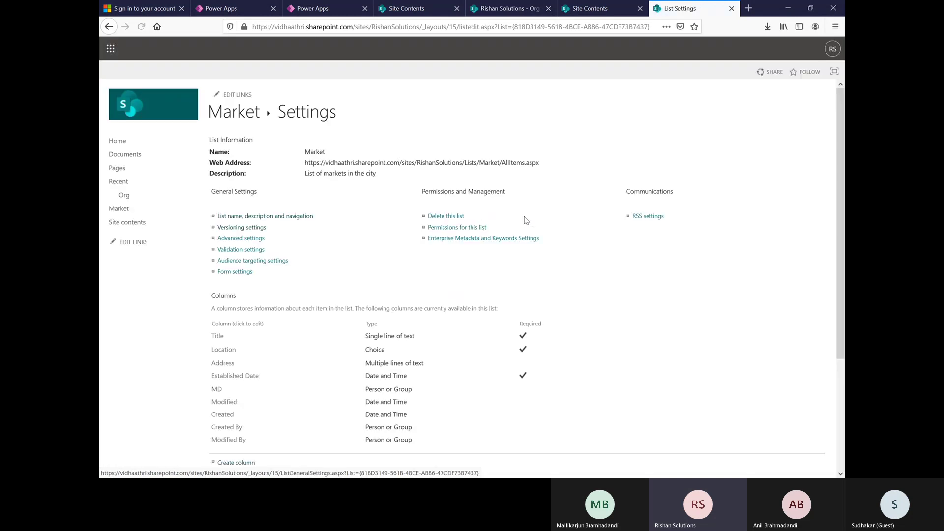
# Open the Market list, start a new item and check the options for editing its form
pyautogui.click(242, 113)
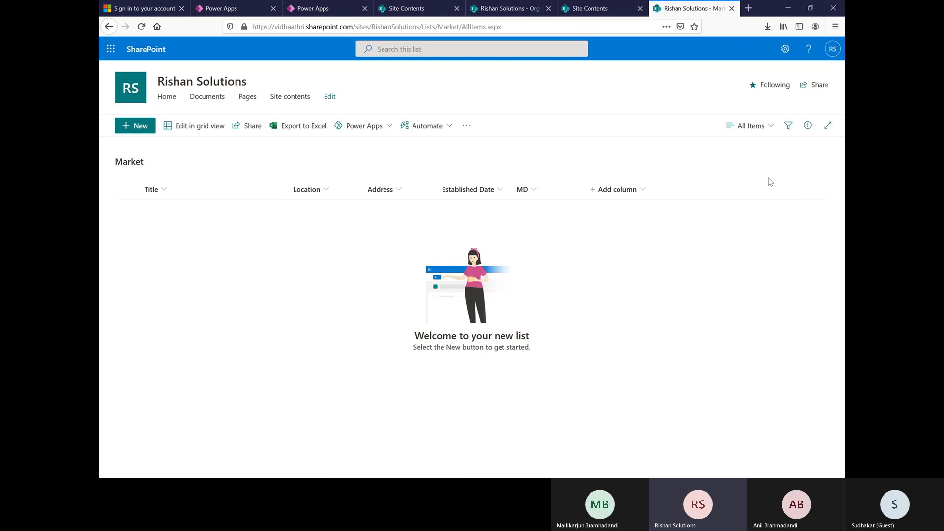
pyautogui.click(137, 127)
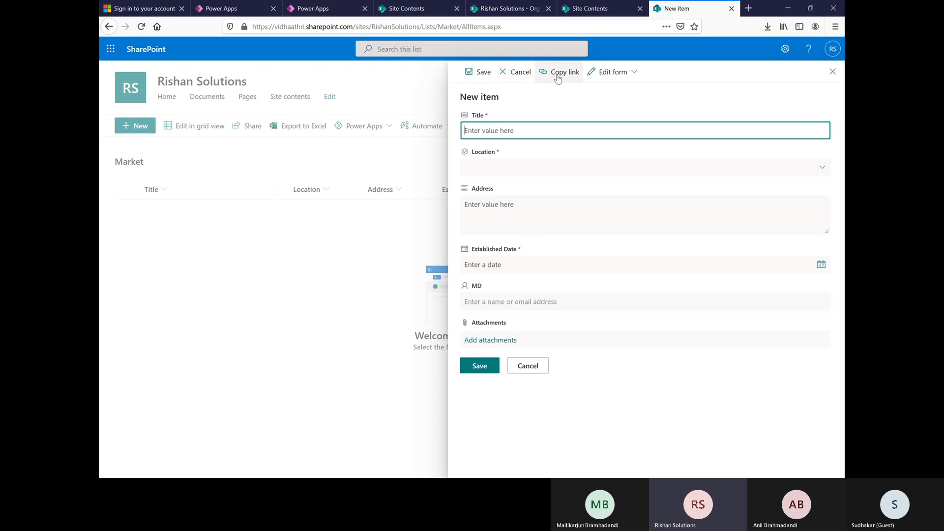
pyautogui.click(625, 79)
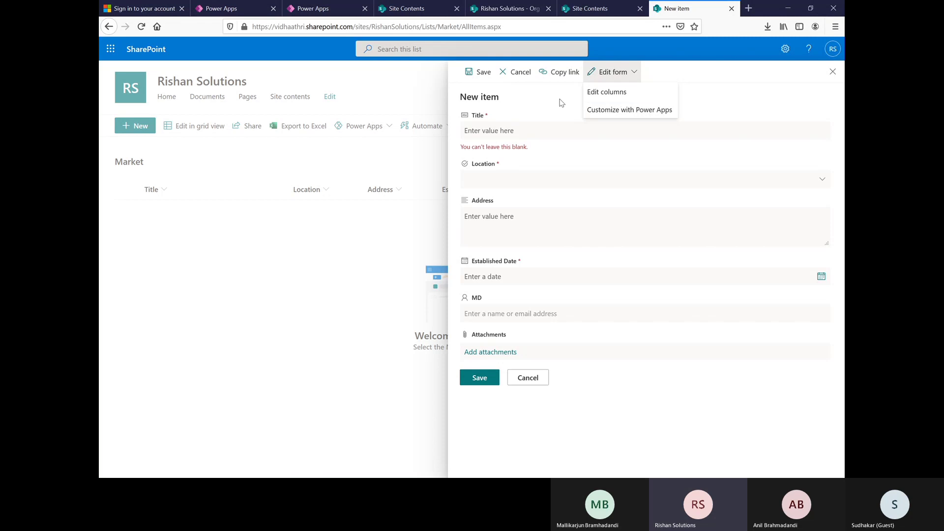
pyautogui.click(520, 124)
# Fill in the new item with title BSE, location Mumbai and address "Mumbai, India"
pyautogui.click(505, 126)
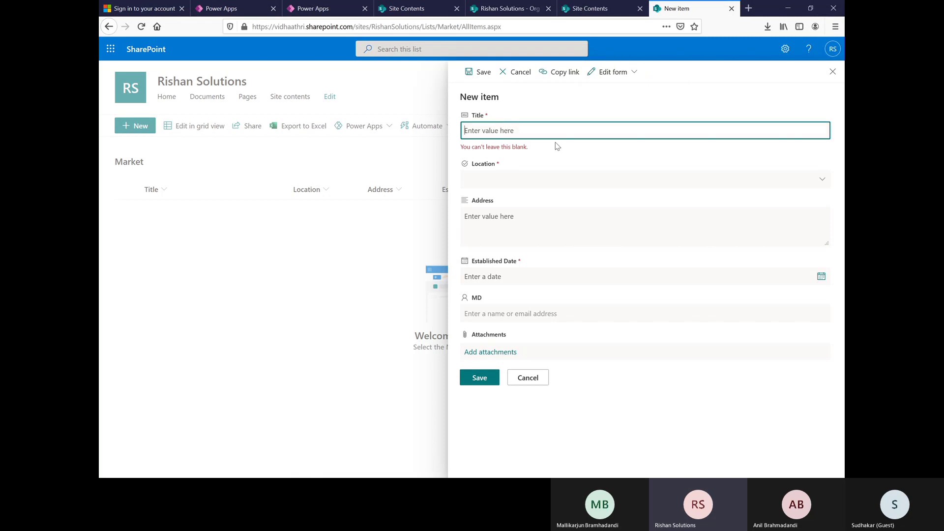
pyautogui.write('BSE')
pyautogui.click(531, 182)
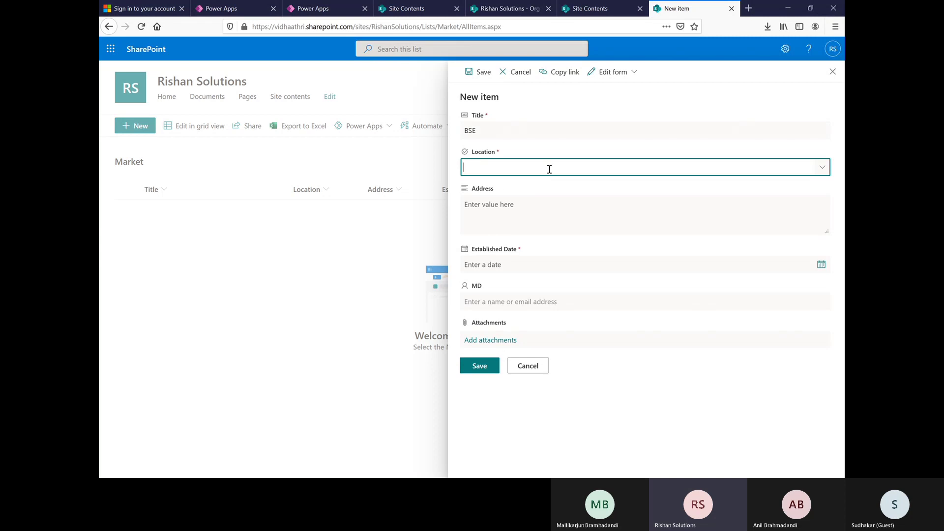
pyautogui.write('Mumbai')
pyautogui.click(529, 211)
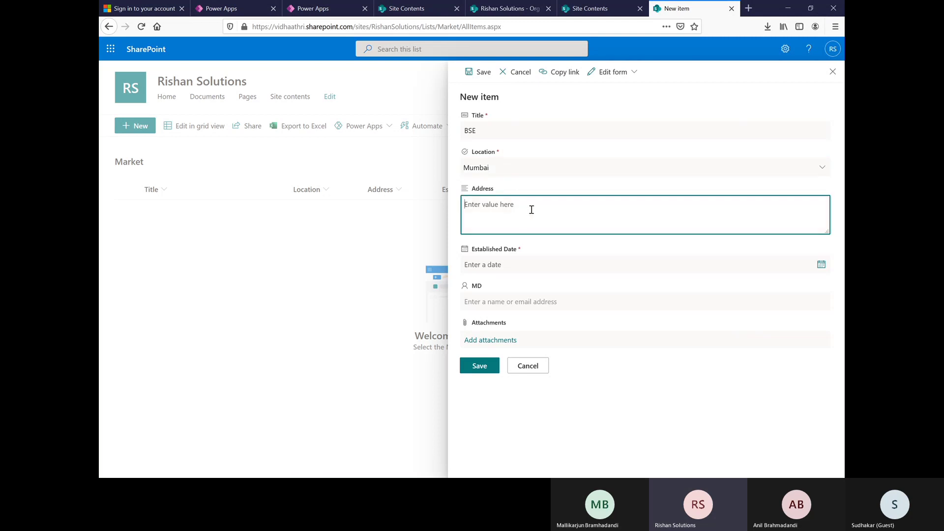
pyautogui.write('M')
pyautogui.write('ndia')
# Set the new item's Established Date to 7/1/2020 using the date picker
pyautogui.click(519, 261)
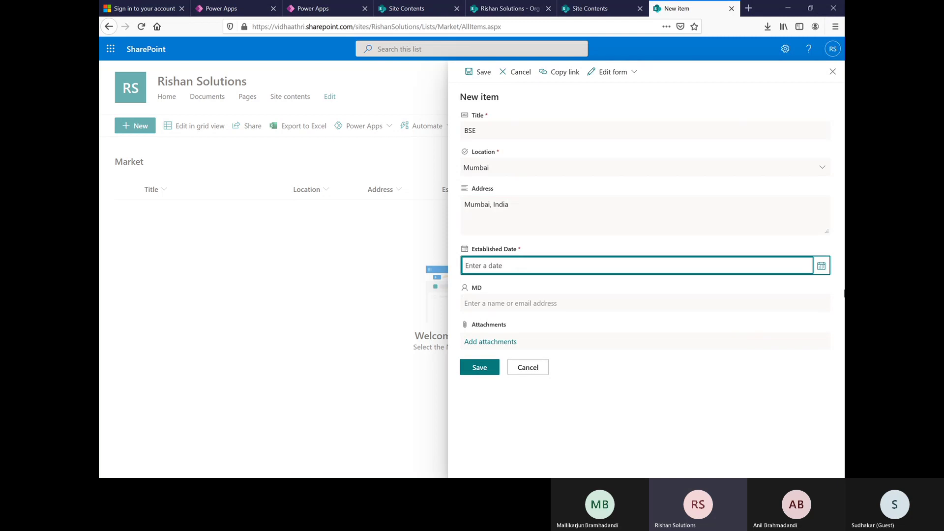
pyautogui.click(822, 267)
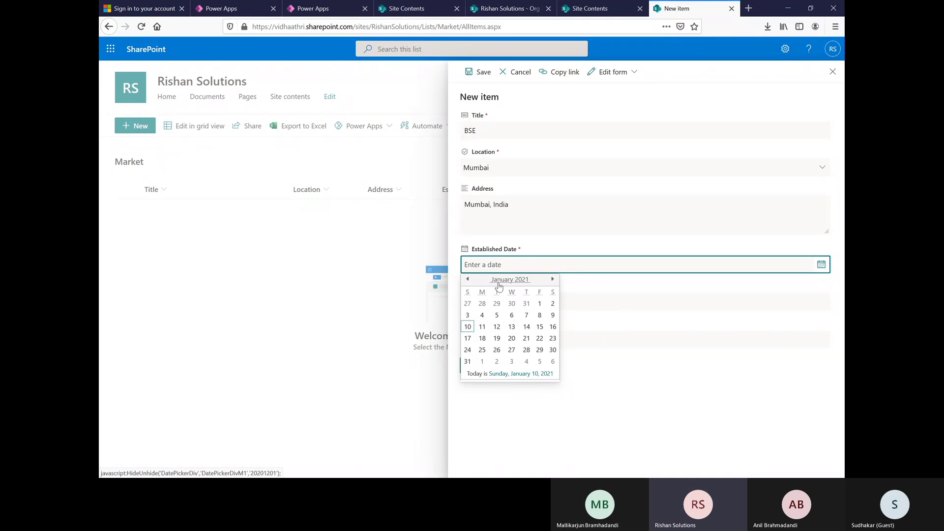
pyautogui.click(468, 279)
pyautogui.click(467, 279)
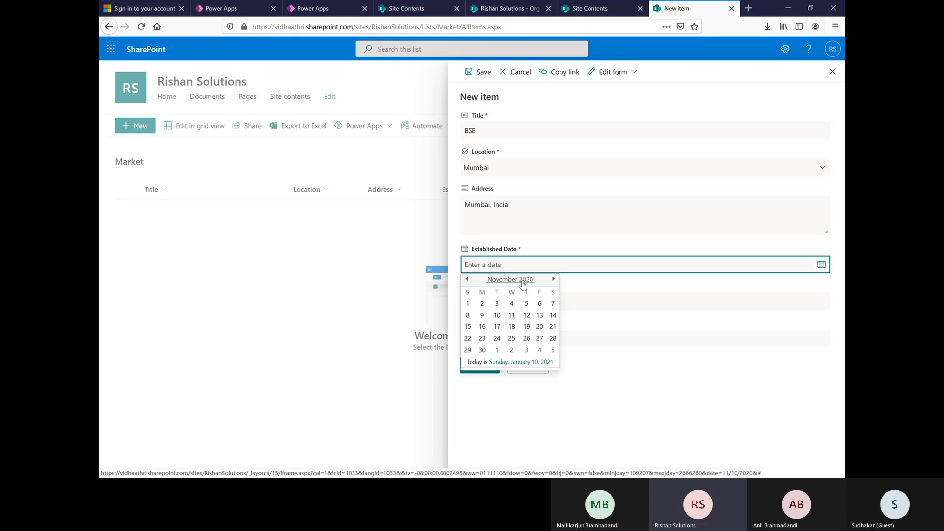
pyautogui.click(469, 280)
pyautogui.click(468, 280)
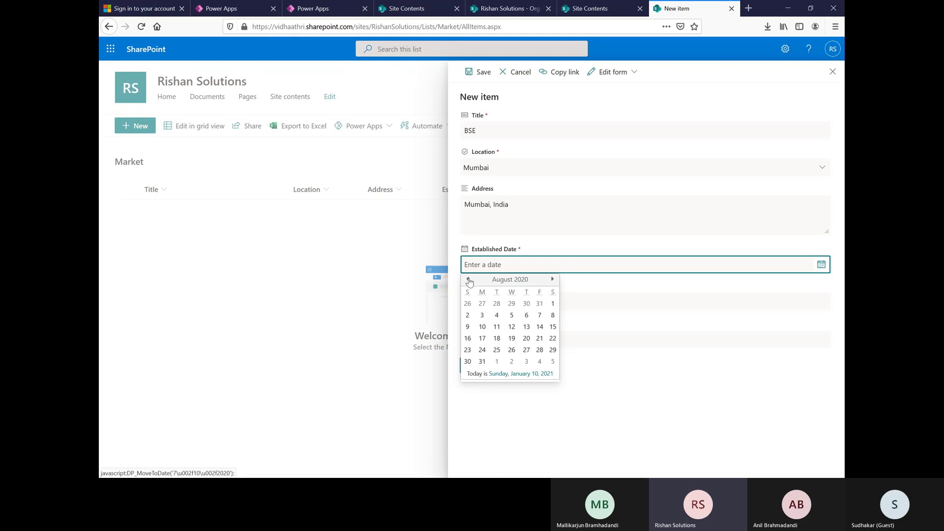
pyautogui.click(469, 281)
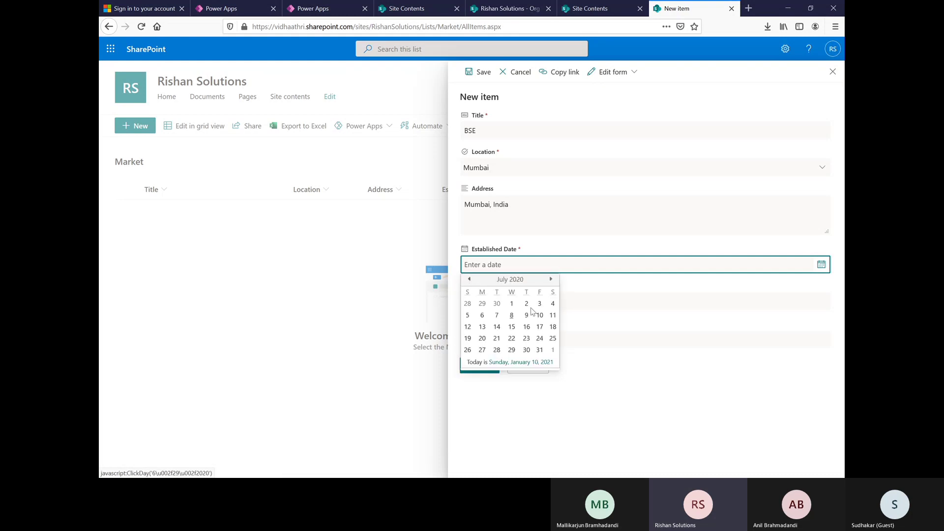
pyautogui.click(511, 305)
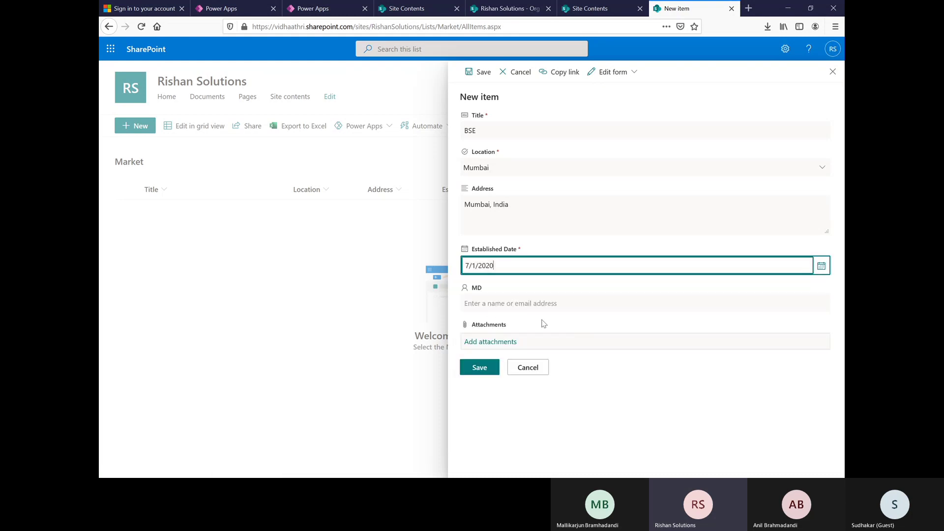
# Assign a colleague found by name as the item's MD and save the new item
pyautogui.click(495, 302)
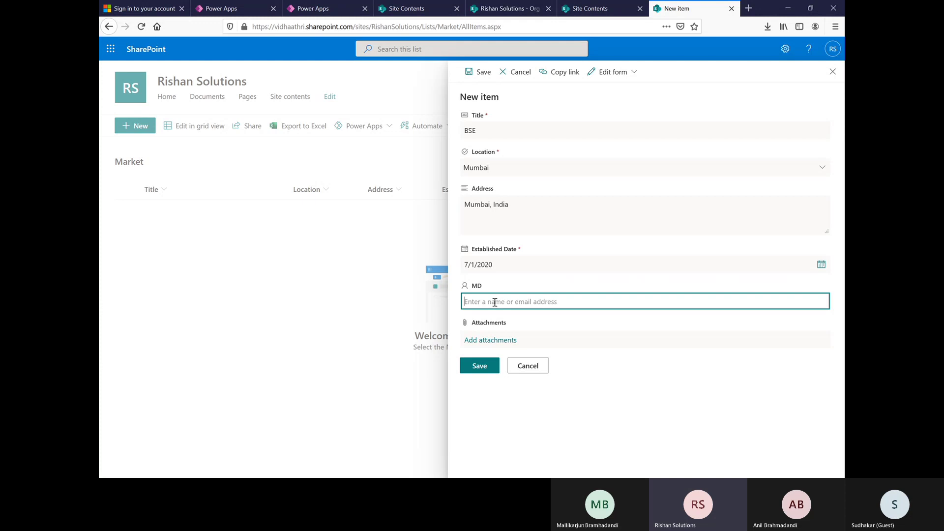
pyautogui.write('Ani')
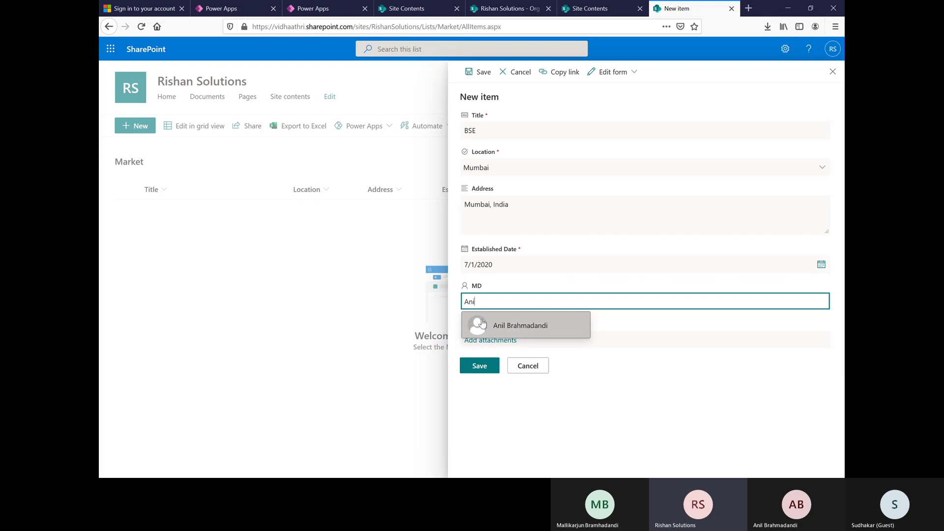
pyautogui.click(524, 326)
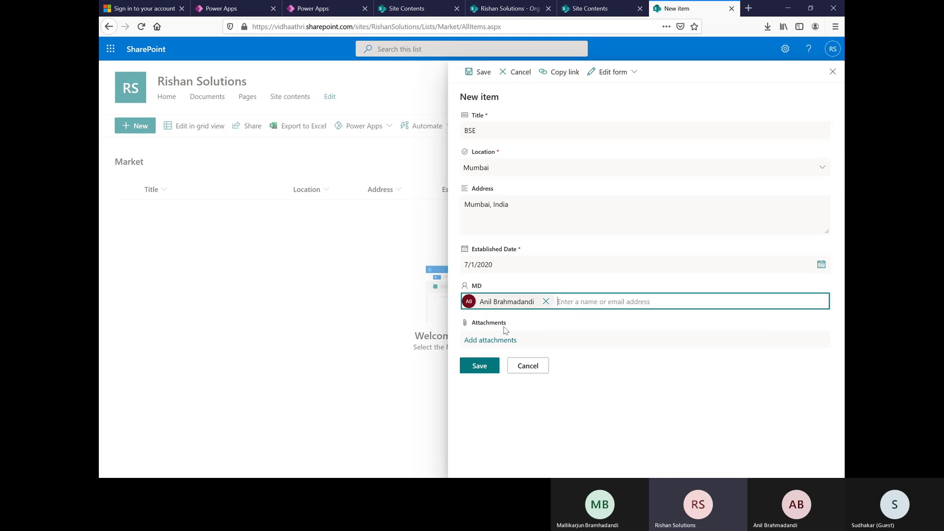
pyautogui.click(489, 368)
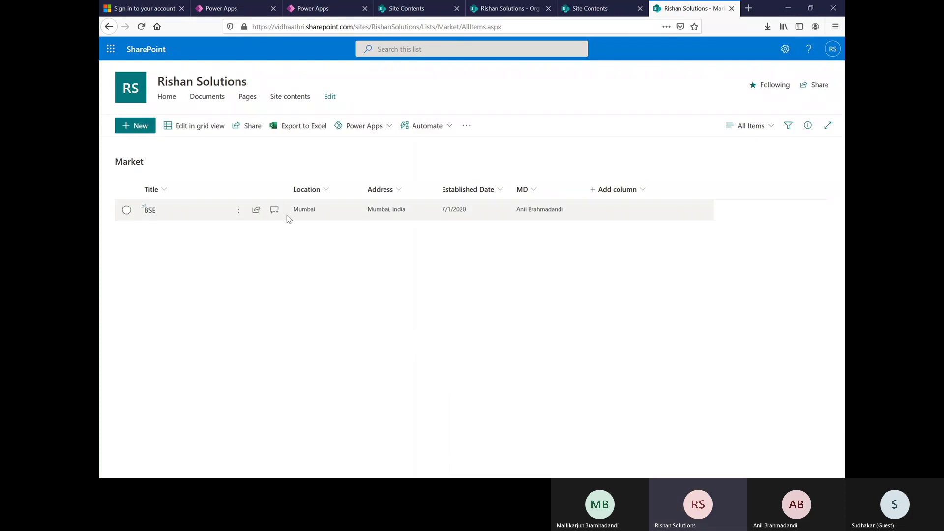
# View the BSE item in its edit form and close it without making changes
pyautogui.click(239, 210)
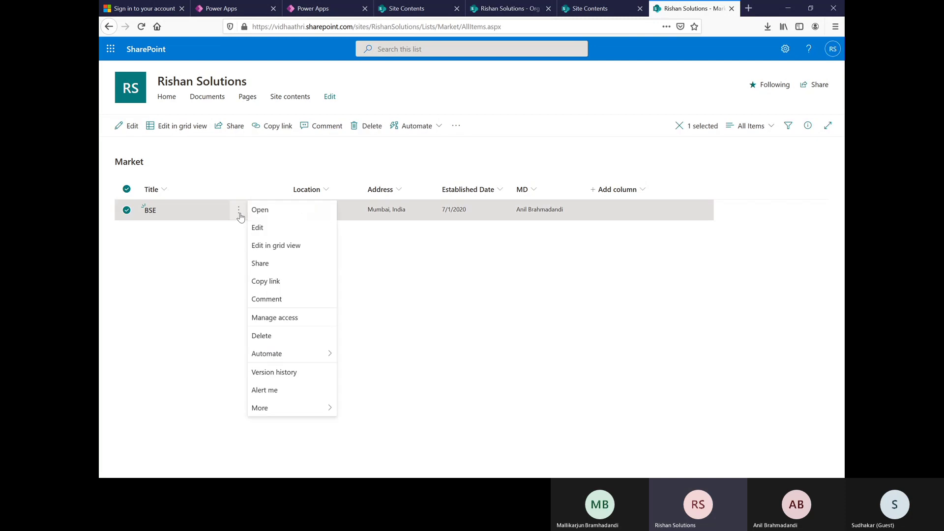
pyautogui.click(265, 232)
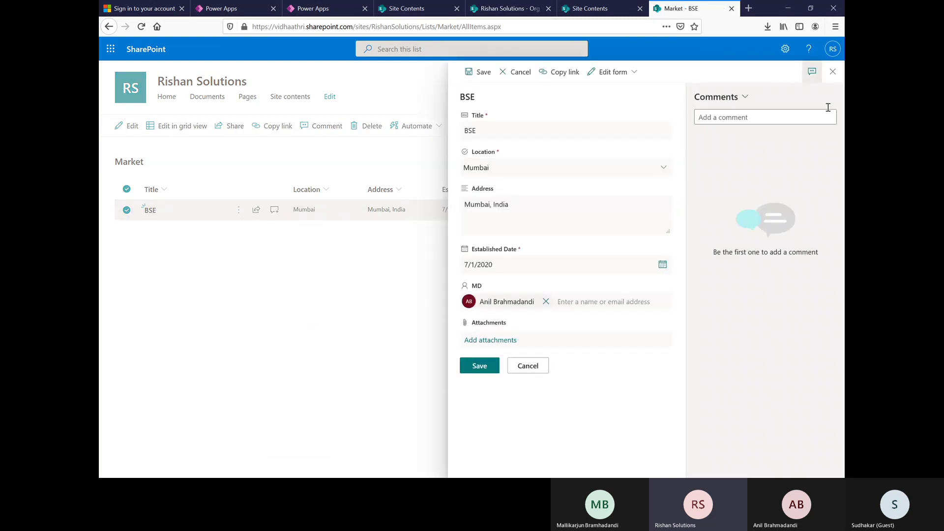
pyautogui.click(832, 73)
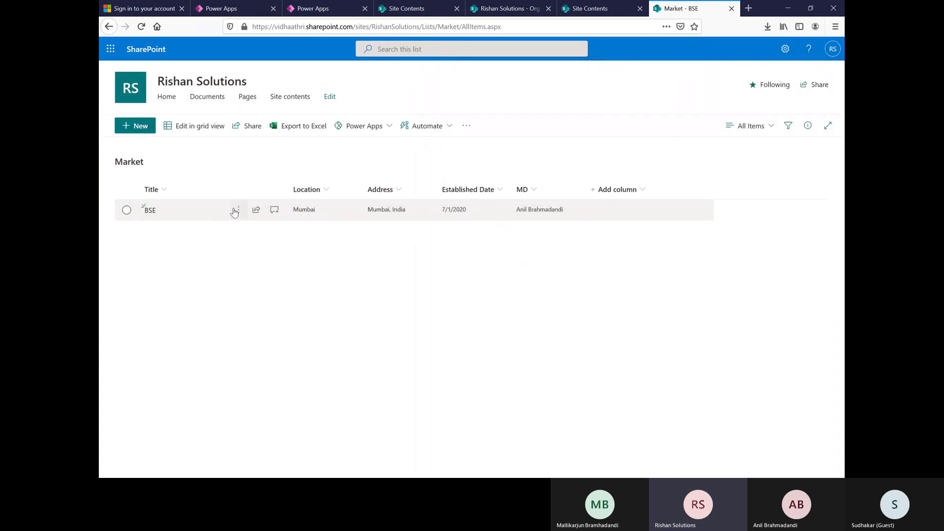
# View the version history of the BSE item and close it
pyautogui.click(235, 212)
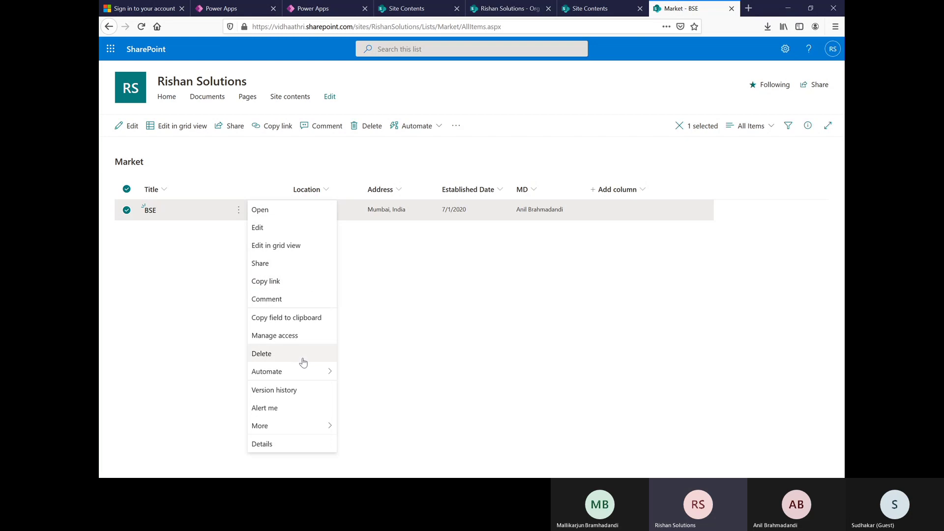
pyautogui.click(298, 391)
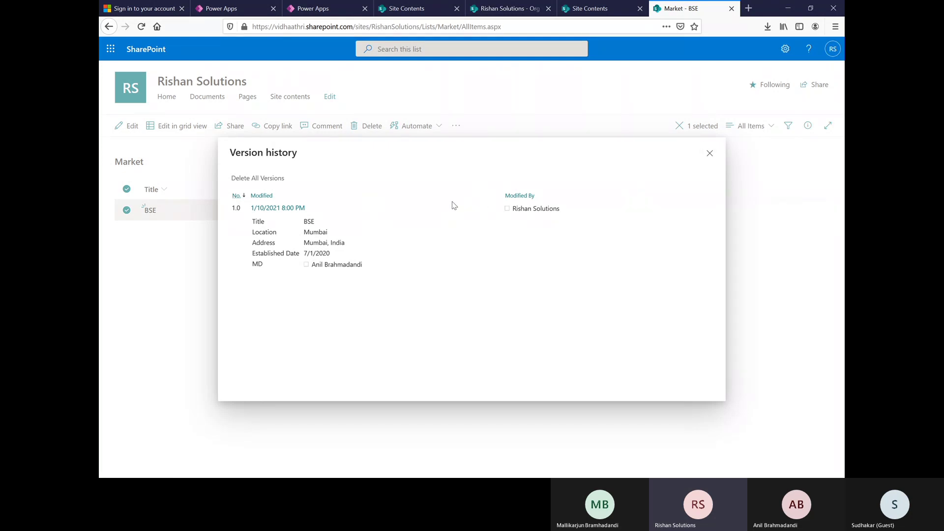
pyautogui.click(709, 153)
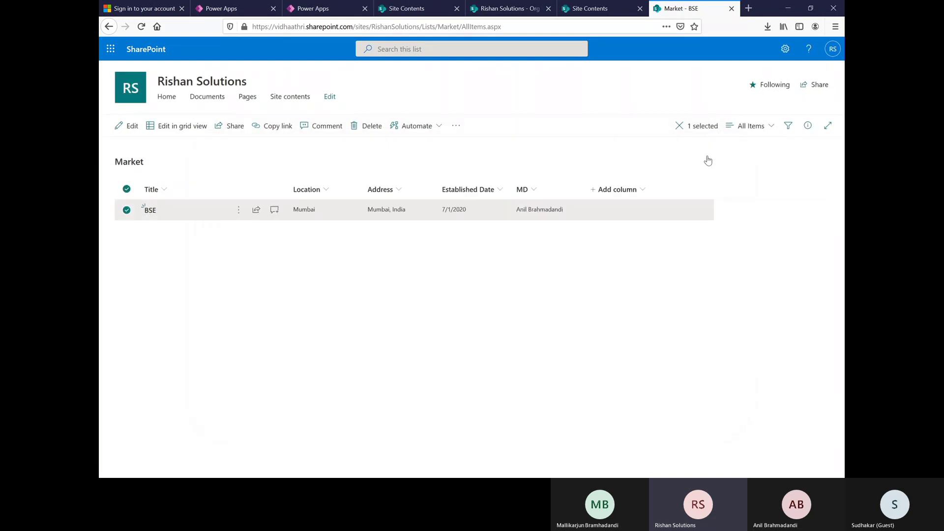
# Edit the BSE item's address to "Mumbai, MH, India" and save the item
pyautogui.click(239, 211)
pyautogui.click(258, 230)
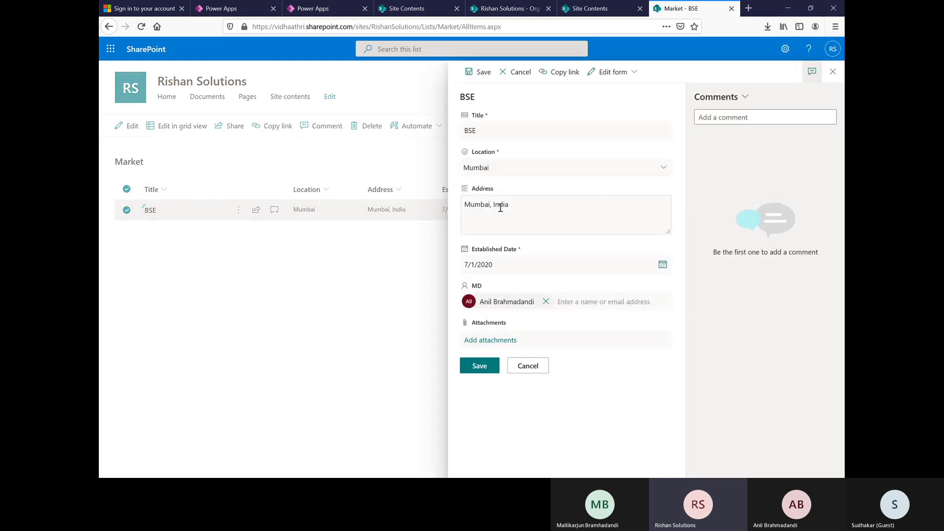
pyautogui.click(494, 205)
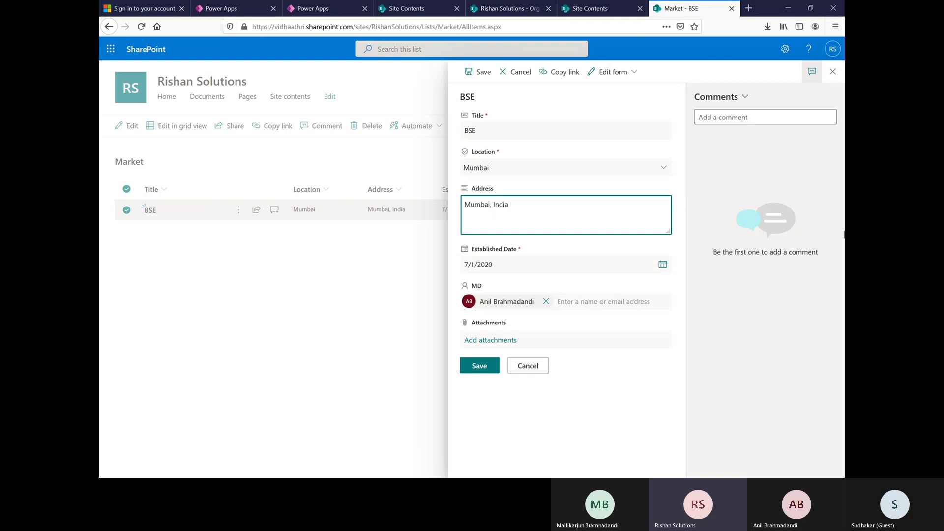
pyautogui.write('MH')
pyautogui.press('BackSpace')
pyautogui.write(',')
pyautogui.click(480, 367)
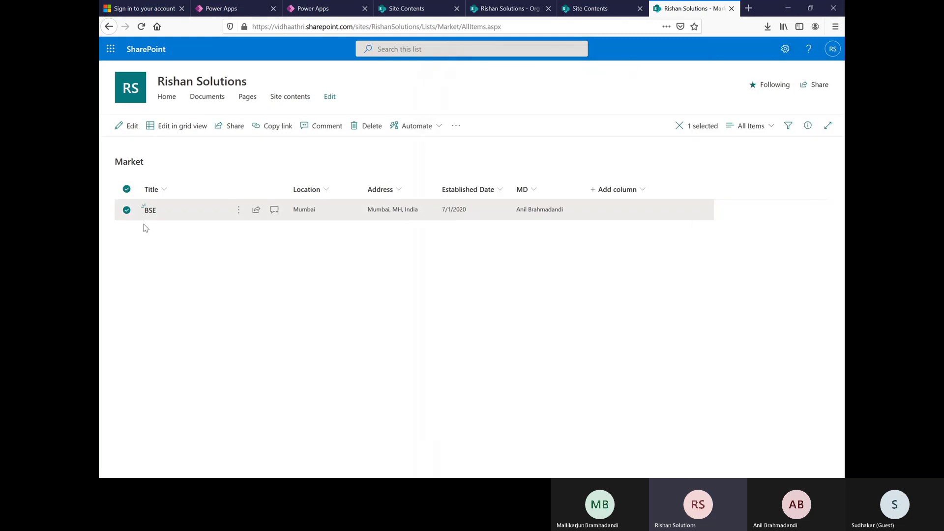
# Open the BSE item's version history and try to restore version 2.0
pyautogui.click(239, 211)
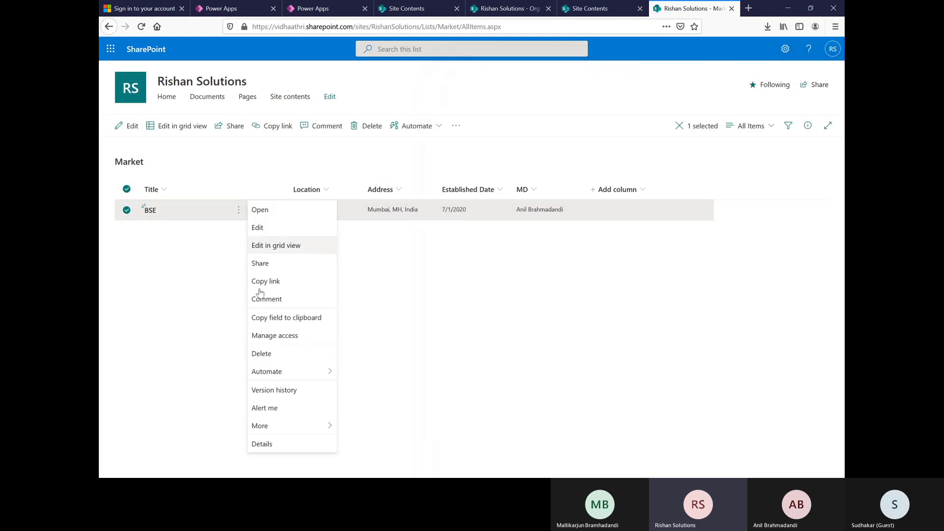
pyautogui.click(298, 391)
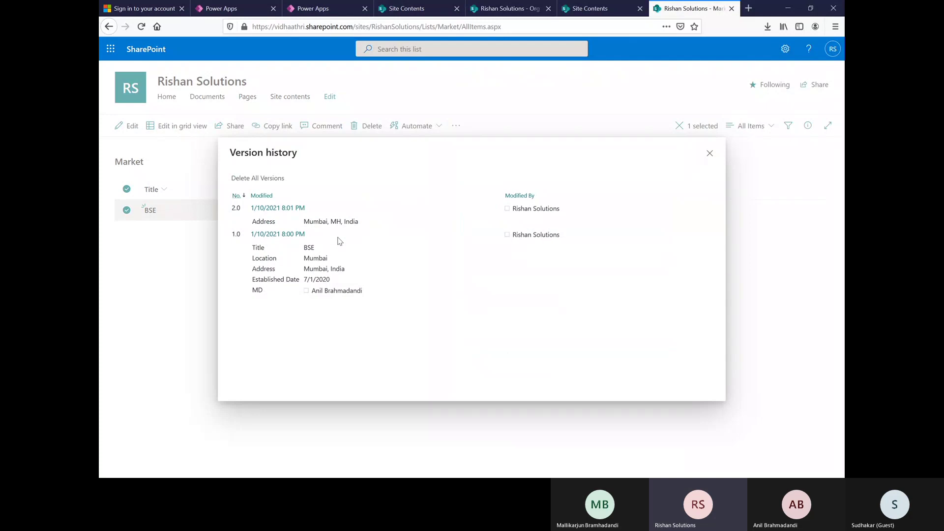
pyautogui.click(312, 209)
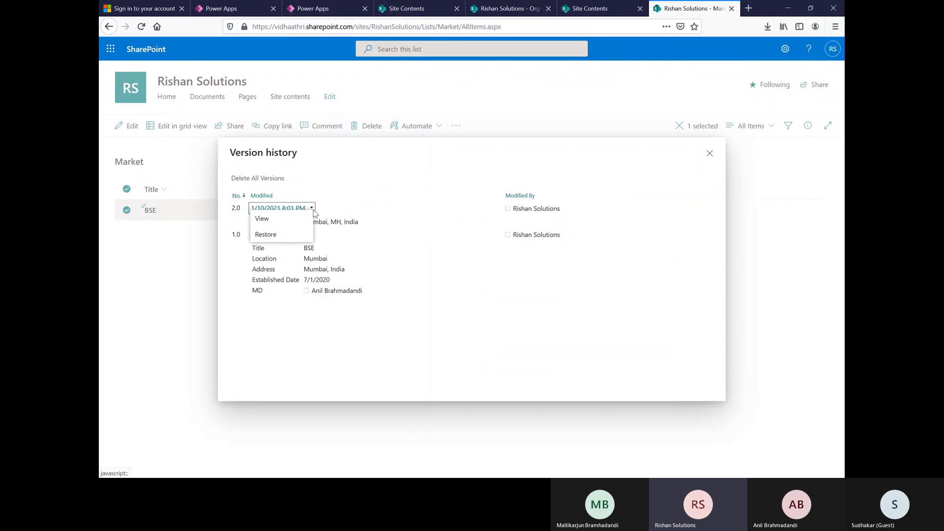
pyautogui.click(266, 235)
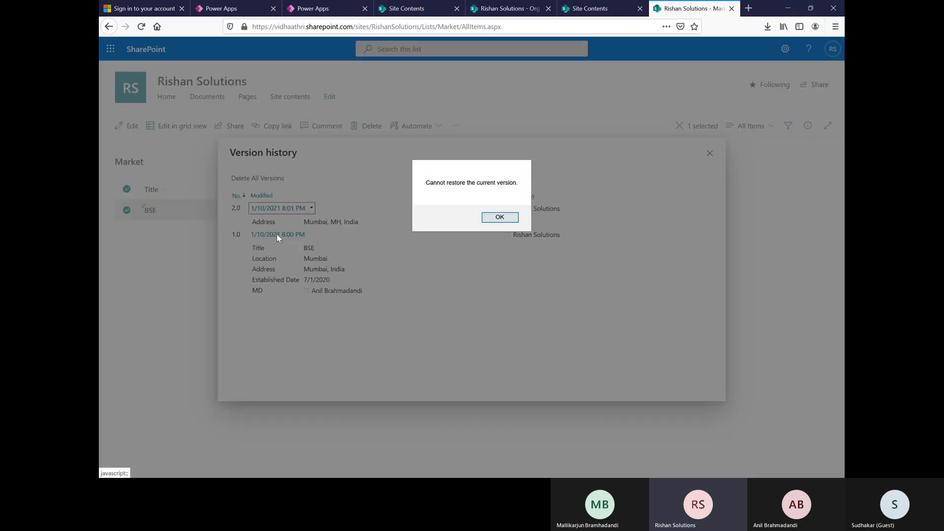
pyautogui.click(499, 219)
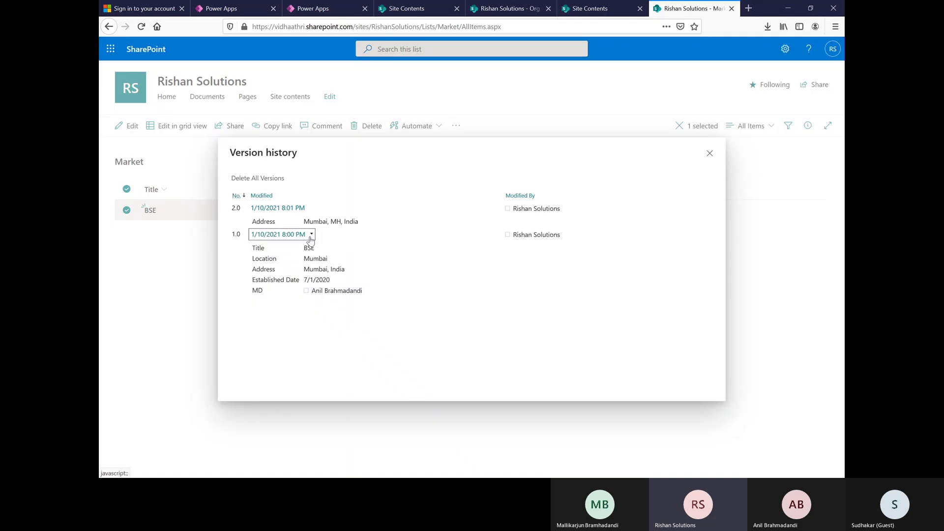
# Restore version 1.0 of the BSE item, close the version history and reload the Market list
pyautogui.click(311, 235)
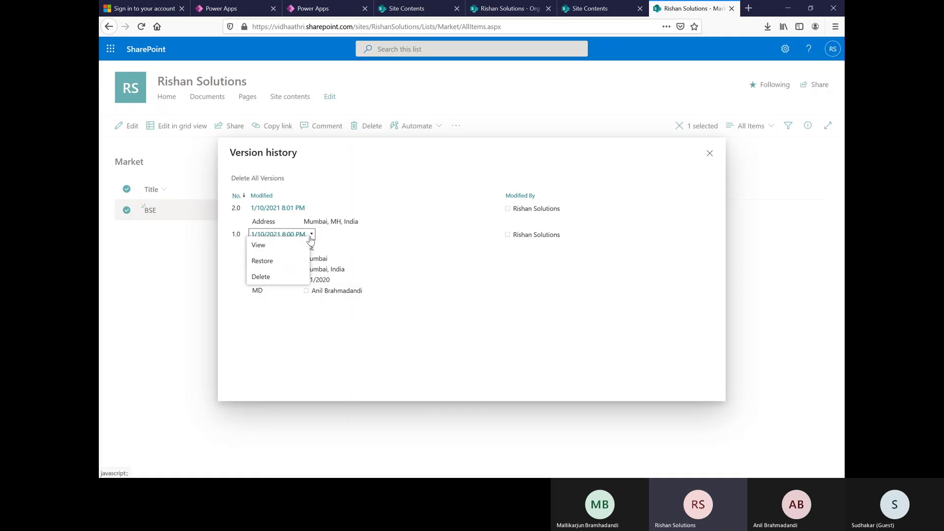
pyautogui.click(278, 266)
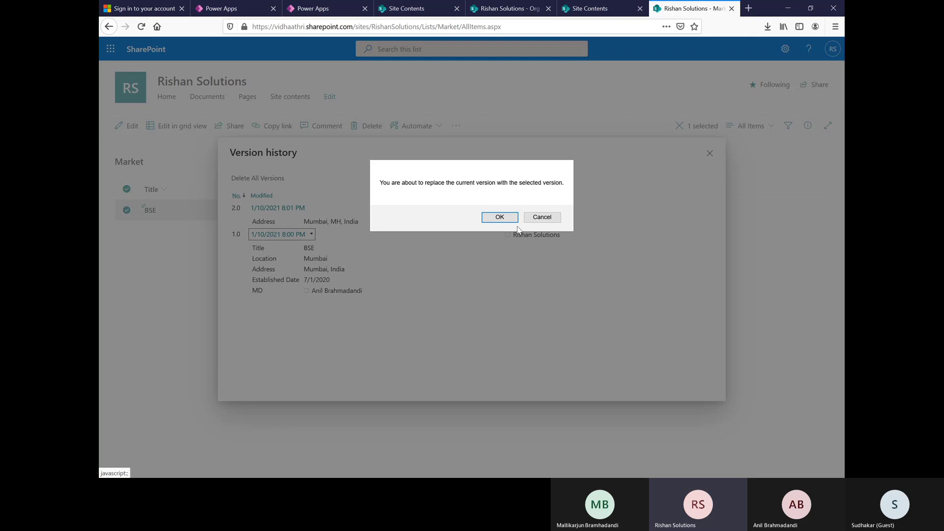
pyautogui.click(498, 218)
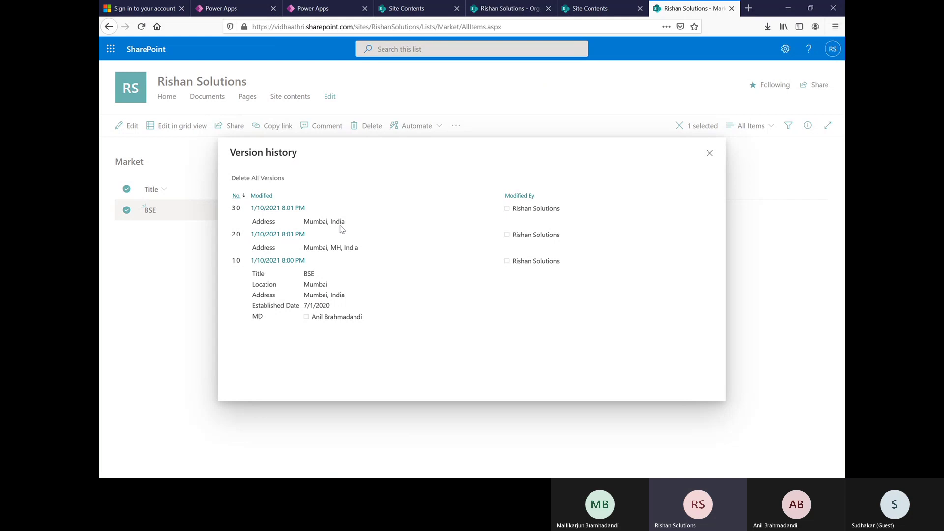
pyautogui.click(710, 154)
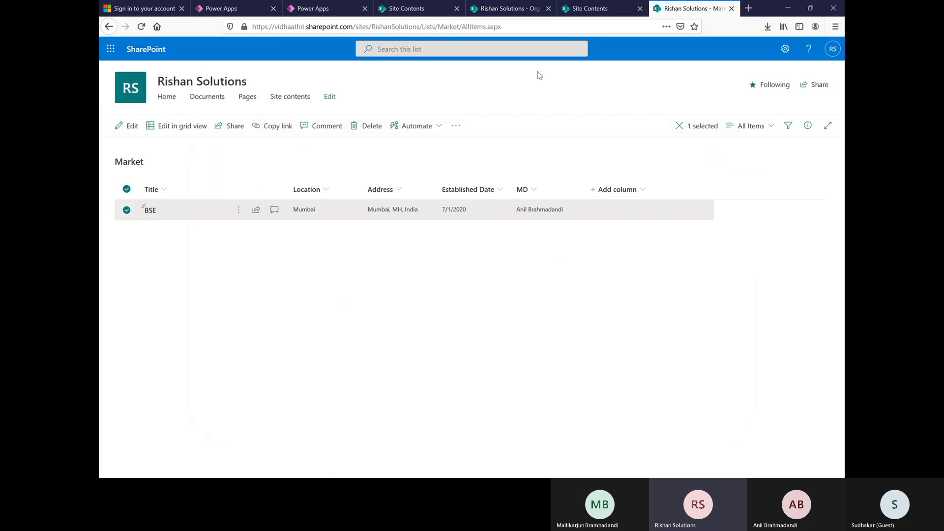
pyautogui.click(536, 27)
pyautogui.press('Return')
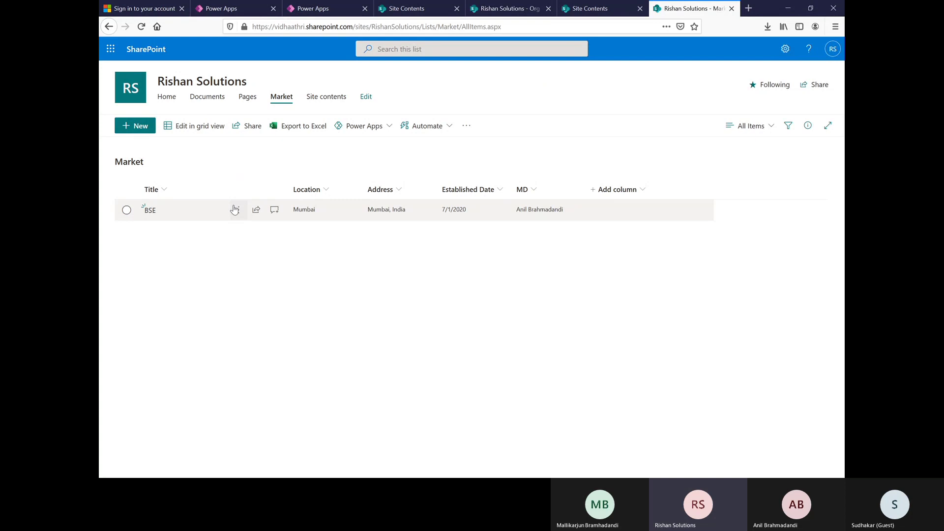
# View the details of version 3.0 from the BSE item's version history and close the dialog
pyautogui.click(235, 210)
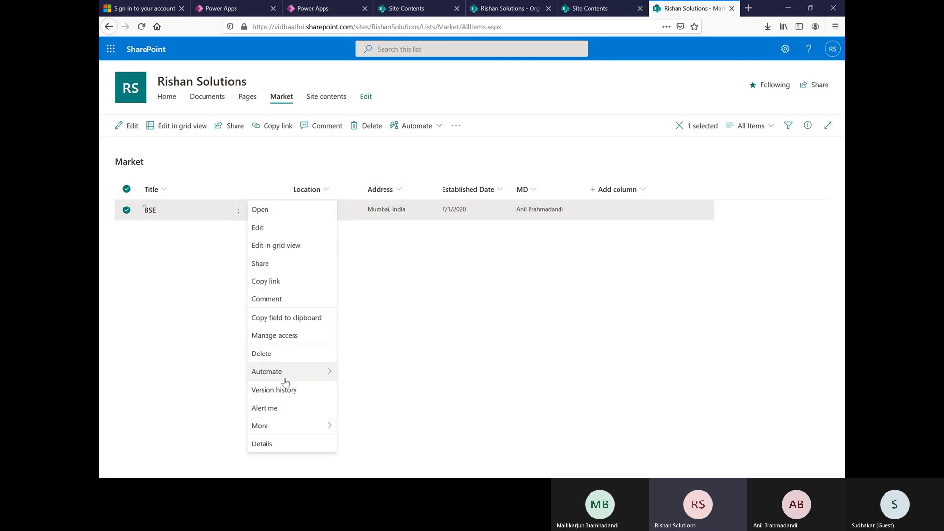
pyautogui.click(281, 392)
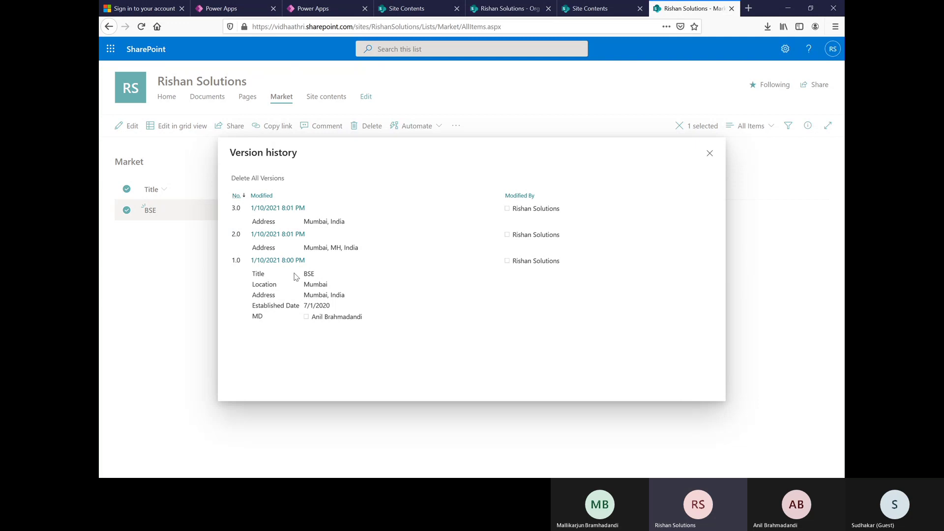
pyautogui.click(311, 261)
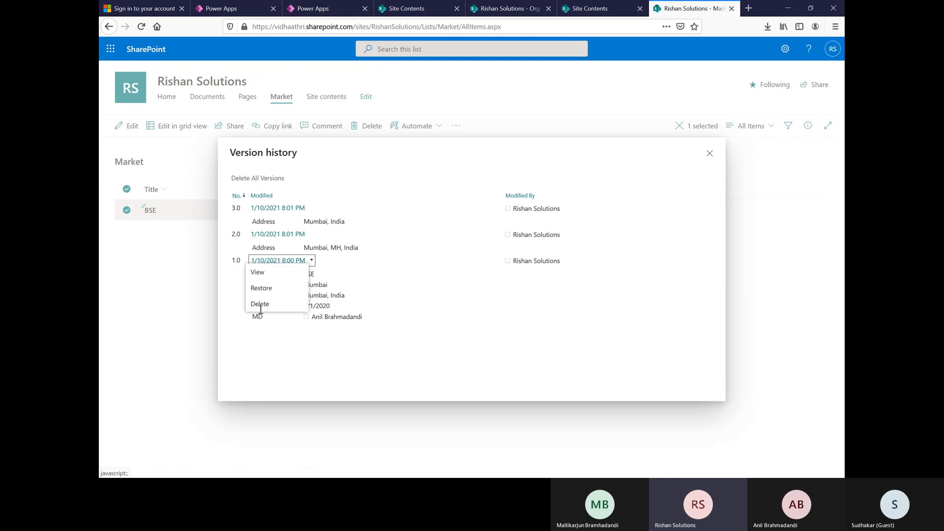
pyautogui.click(384, 178)
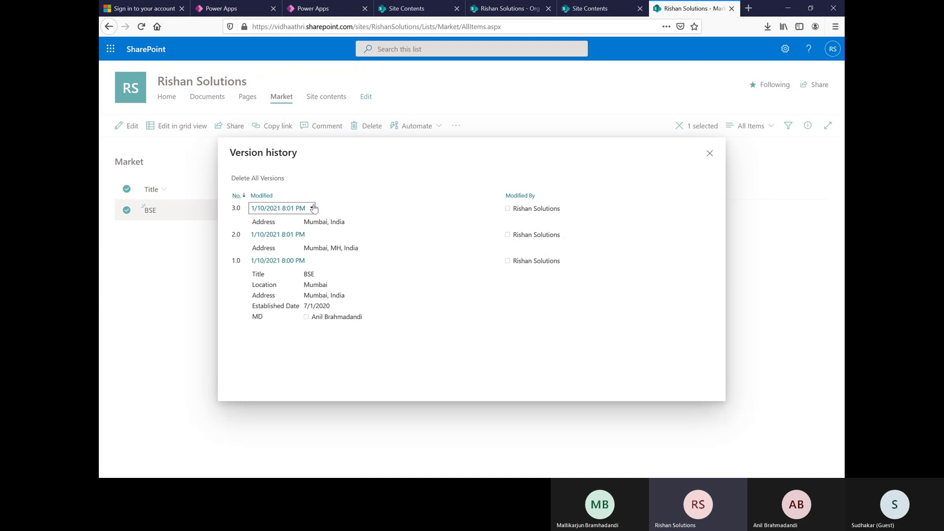
pyautogui.click(313, 209)
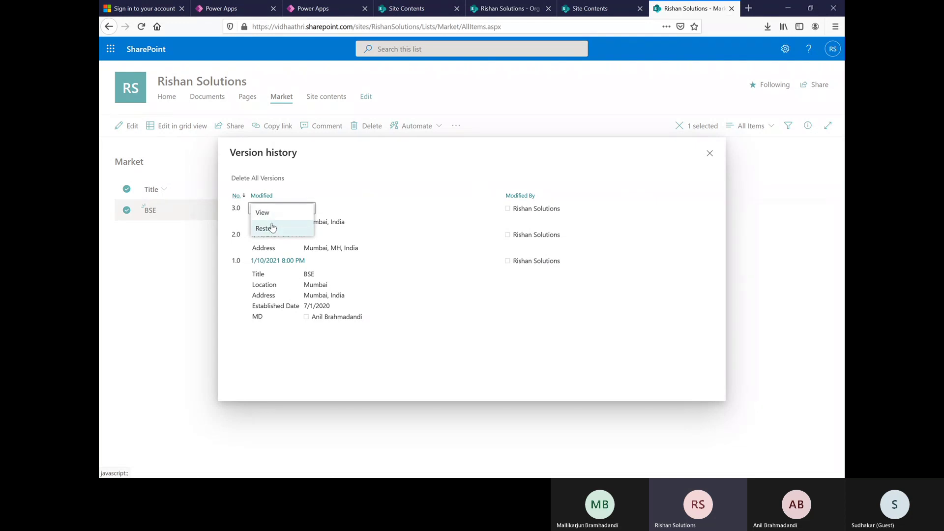
pyautogui.click(270, 213)
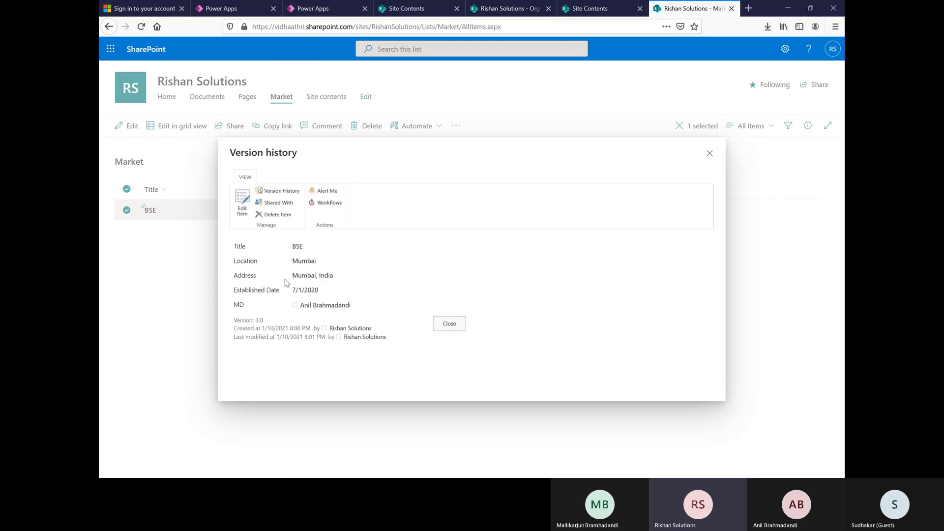
pyautogui.click(710, 152)
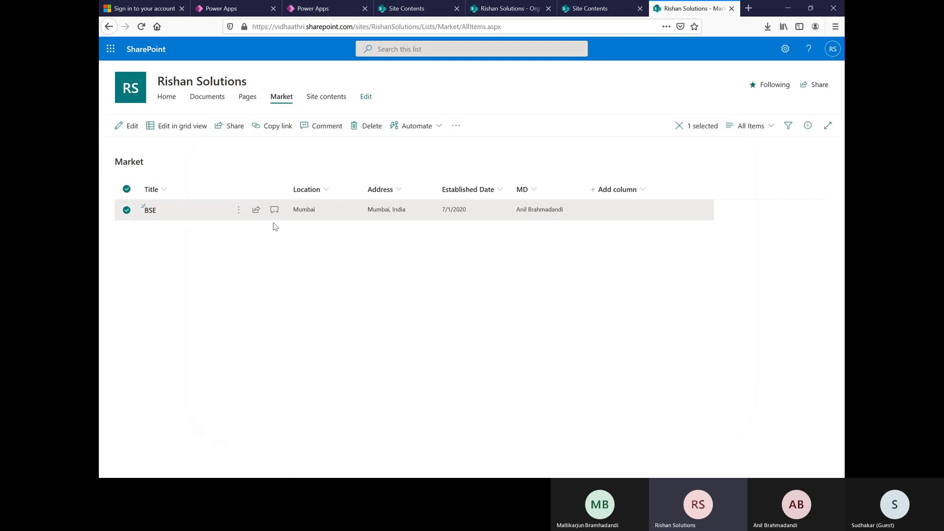
# Examine the actions available for versions 2.0 and 3.0 in the BSE item's version history, and close it
pyautogui.click(239, 210)
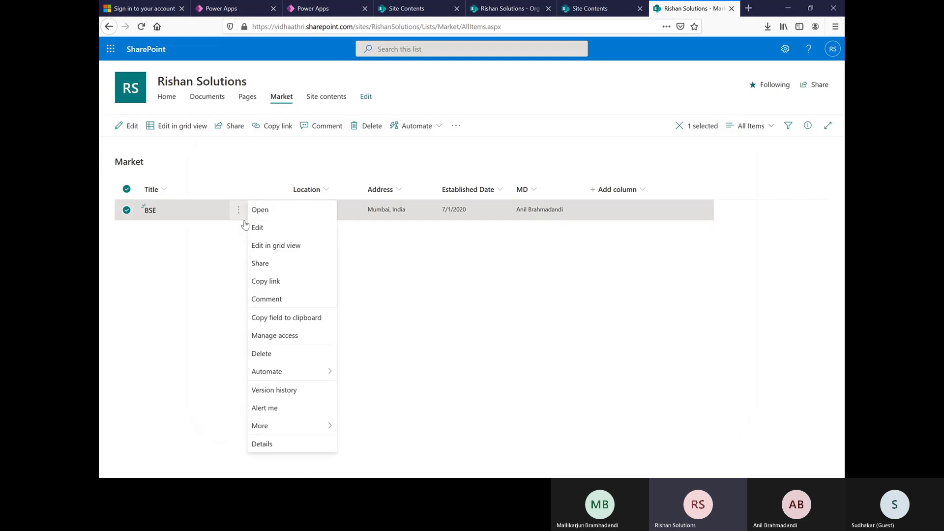
pyautogui.click(293, 392)
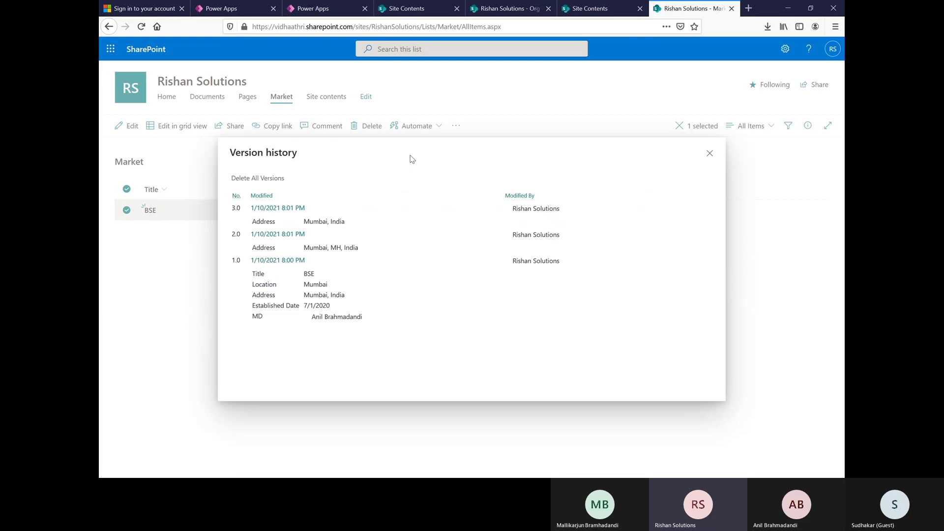
pyautogui.click(311, 235)
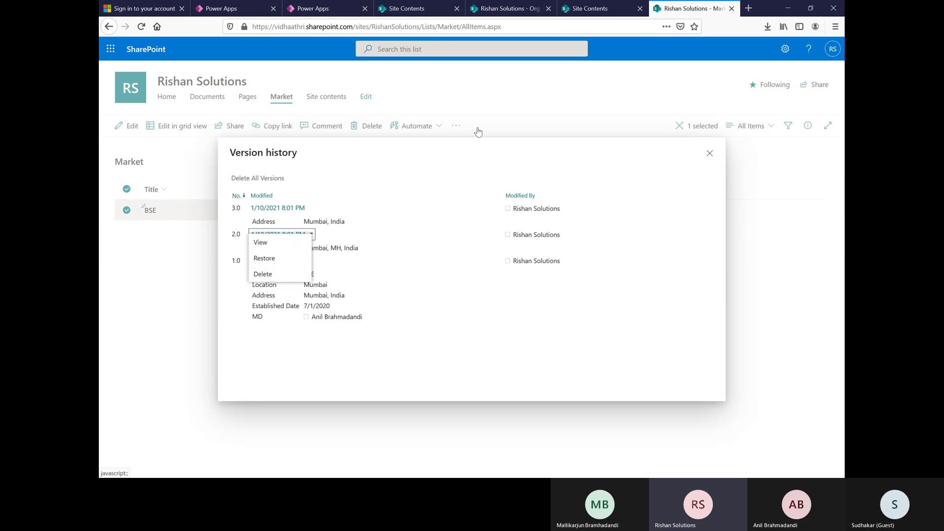
pyautogui.click(345, 177)
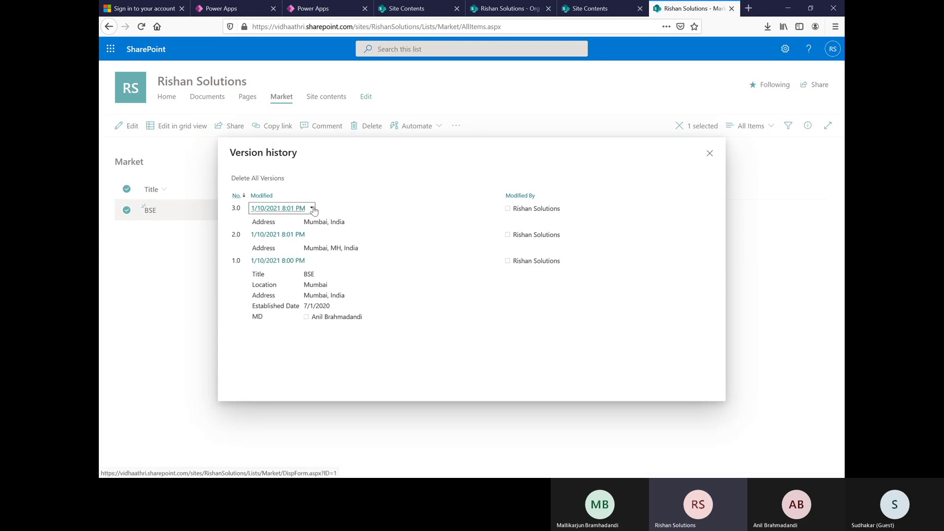
pyautogui.click(311, 208)
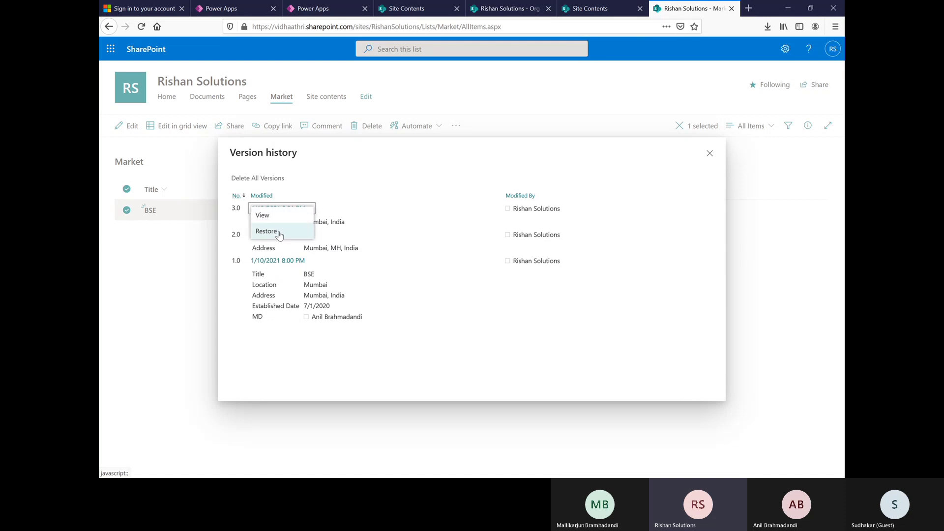
pyautogui.click(431, 189)
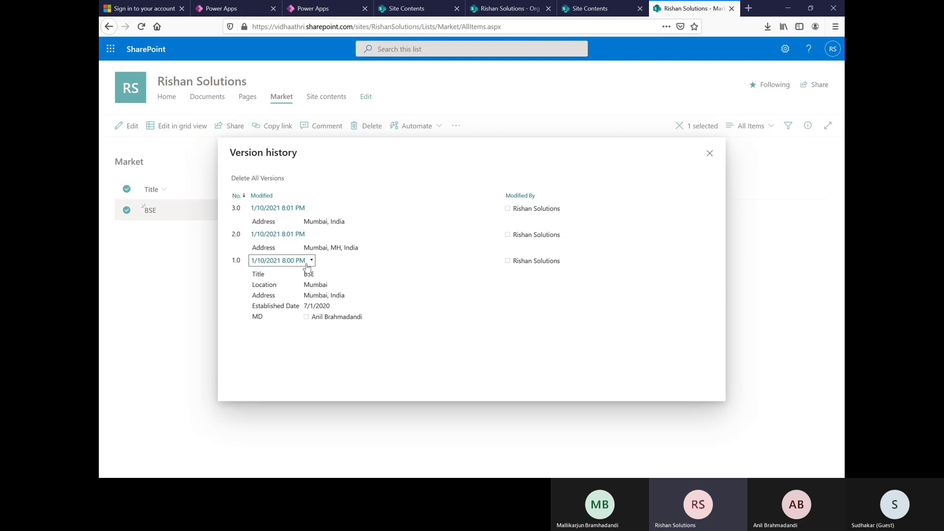
pyautogui.click(710, 154)
pyautogui.click(251, 206)
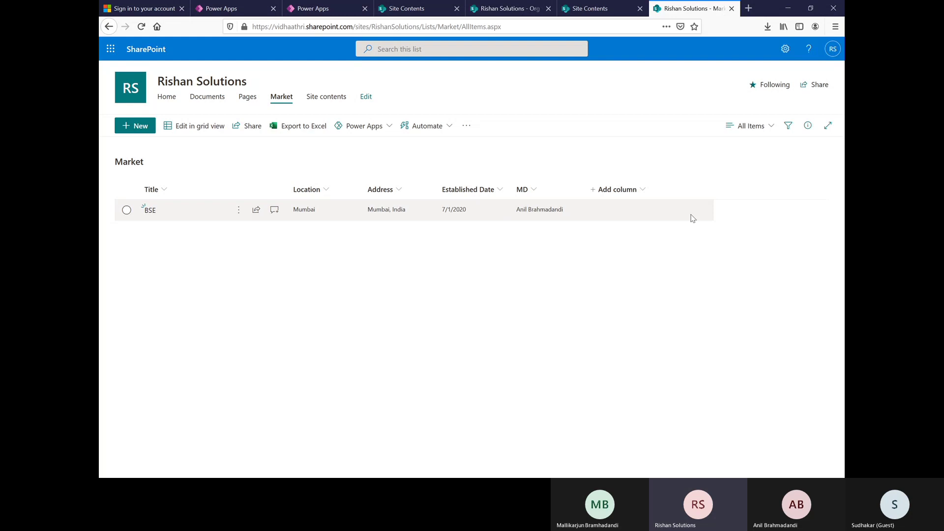
# Open and close a blank new item form, and view the BSE item's details with the comments pane hidden
pyautogui.click(136, 126)
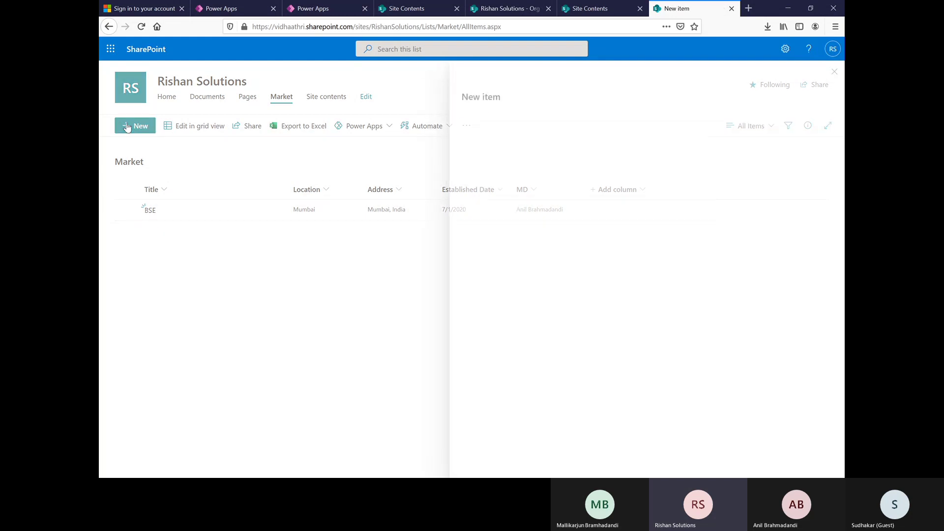
pyautogui.click(833, 72)
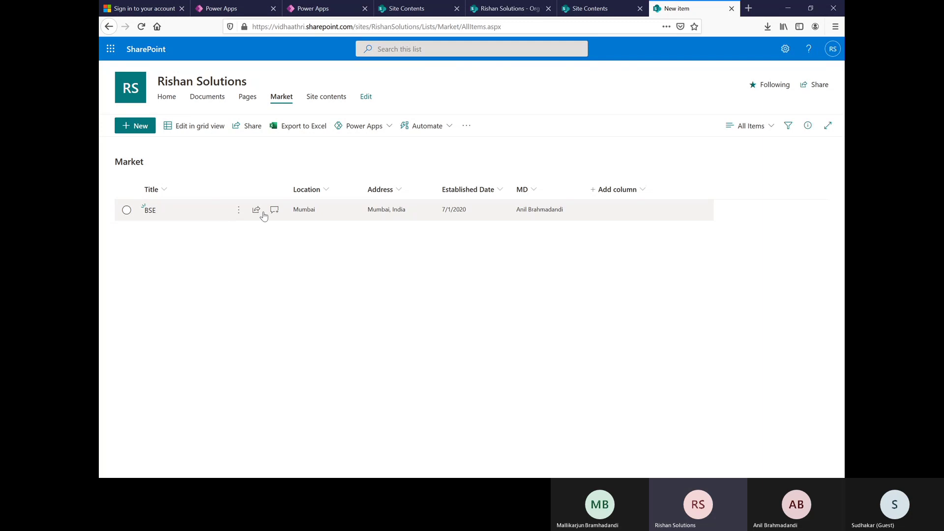
pyautogui.click(150, 210)
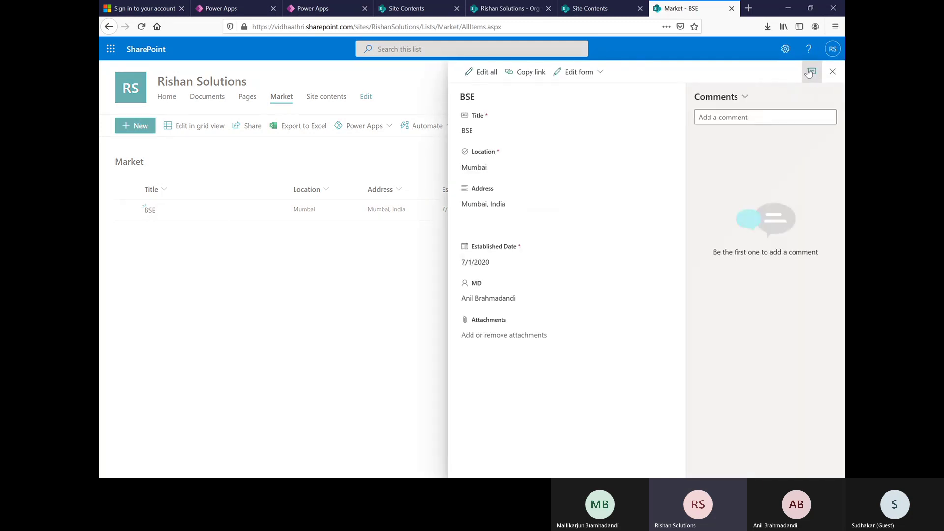
pyautogui.click(813, 72)
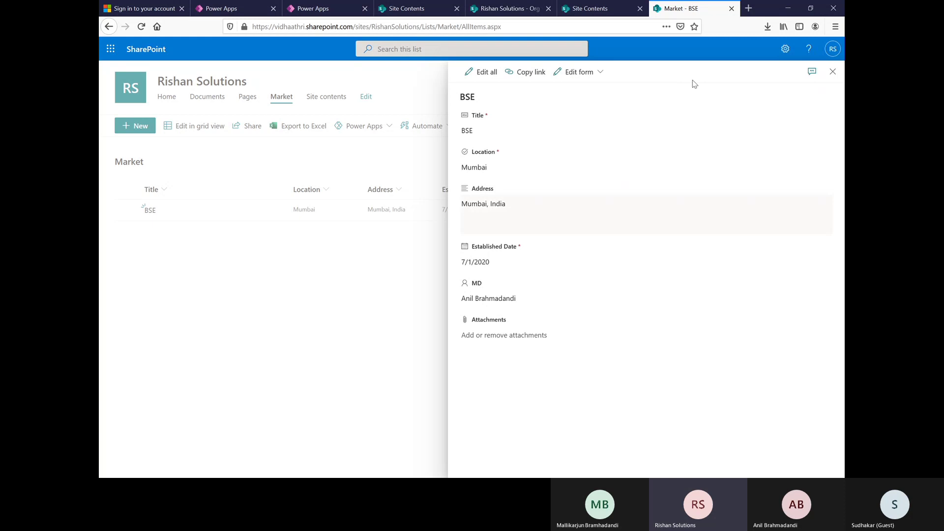
pyautogui.click(833, 71)
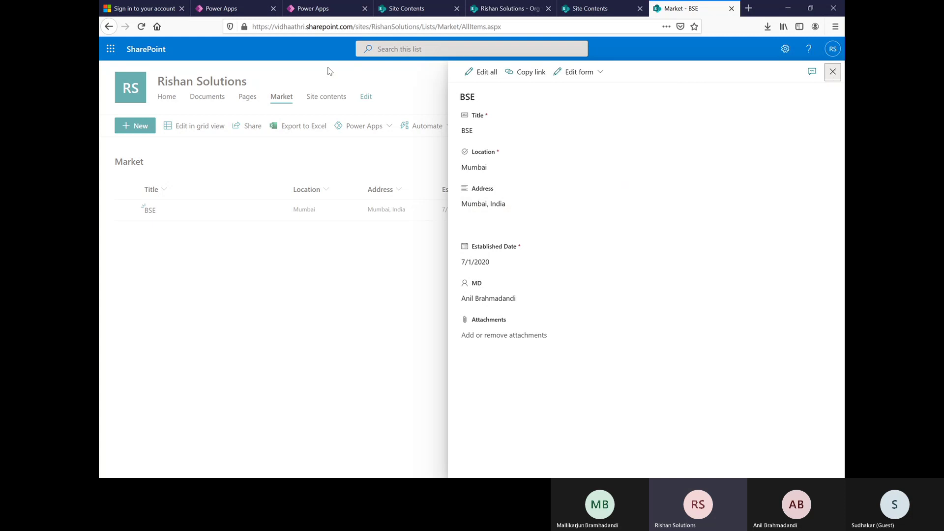
# Copy the link to the Market list's new item form, view it in a separate browser tab, and close both forms
pyautogui.click(141, 126)
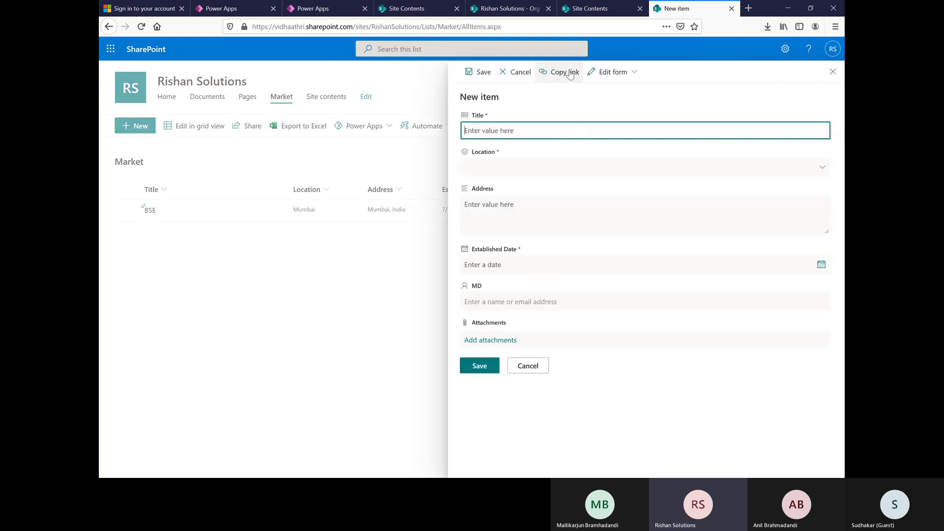
pyautogui.click(570, 73)
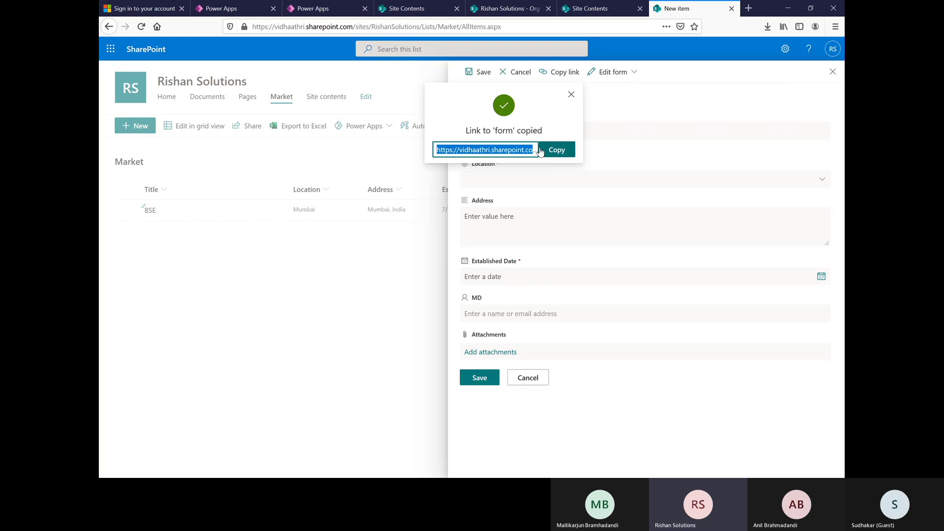
pyautogui.click(748, 8)
pyautogui.hotkey('ctrl', 'v')
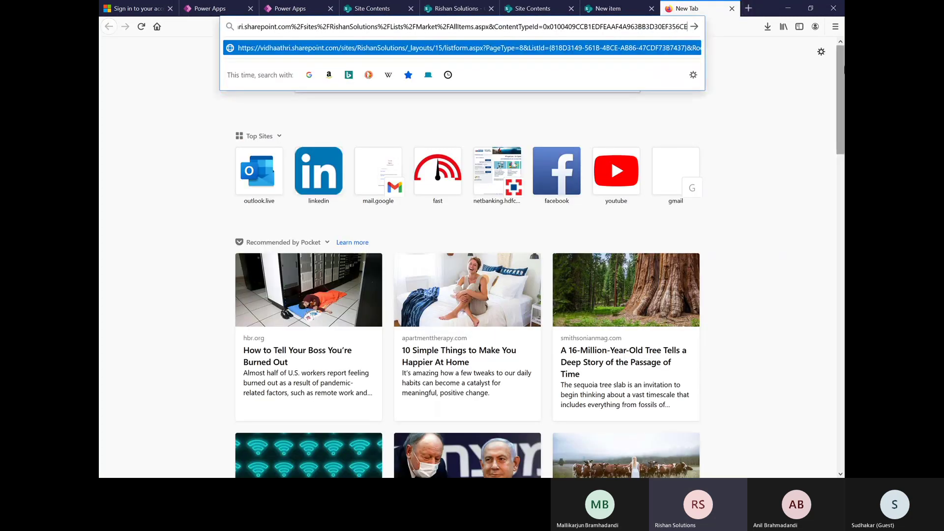
pyautogui.press('Return')
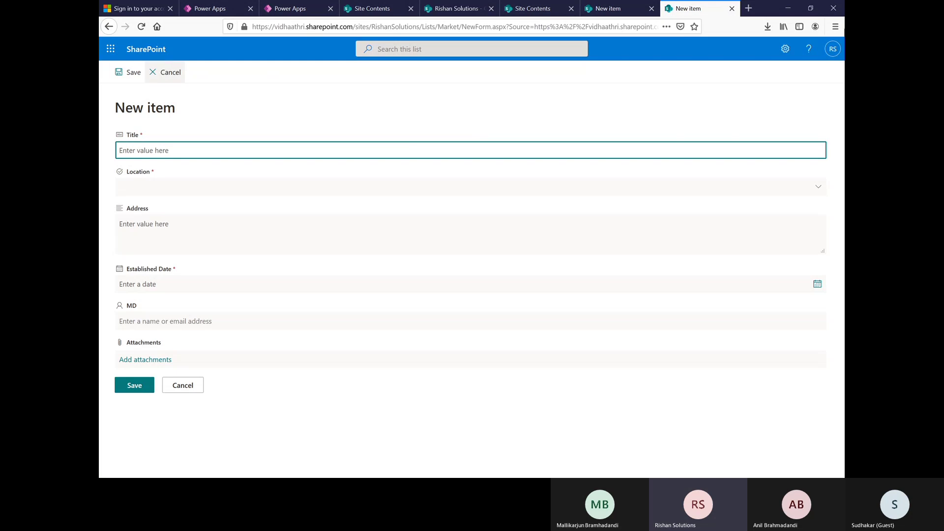
pyautogui.click(732, 9)
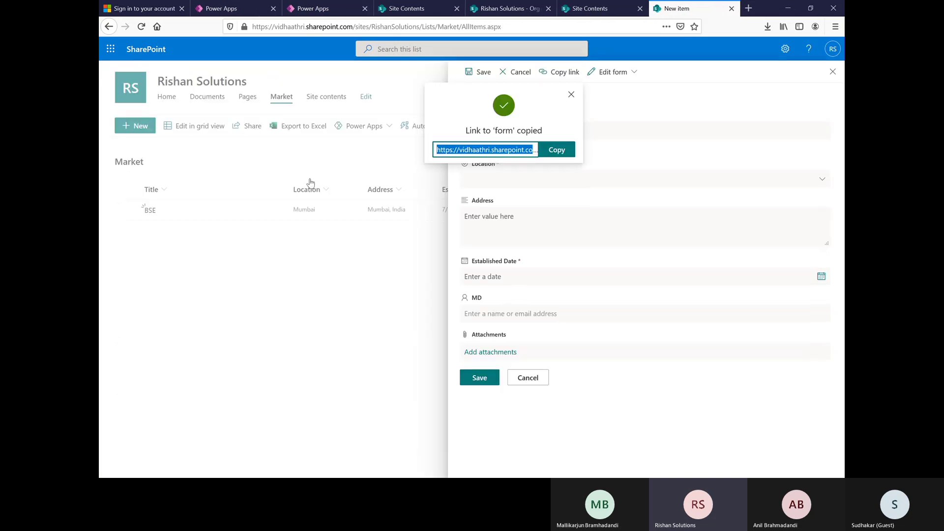
pyautogui.click(571, 95)
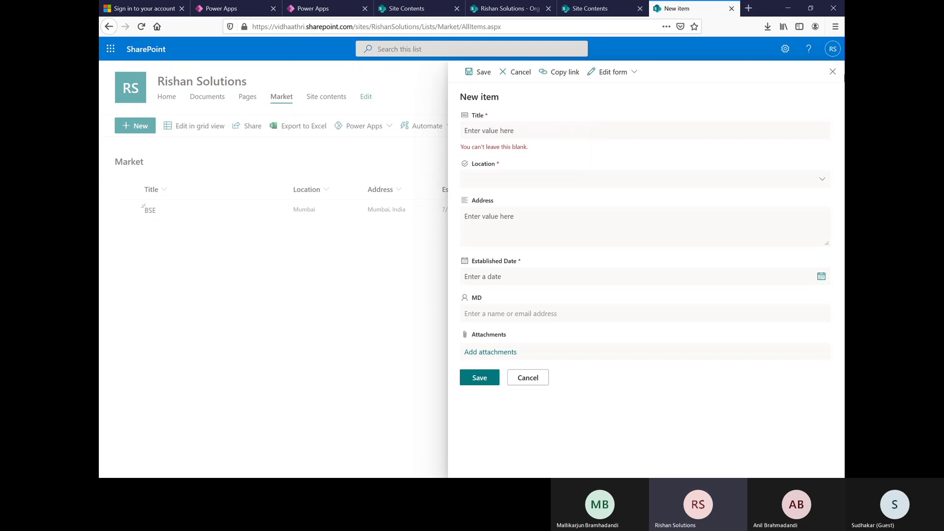
pyautogui.click(833, 72)
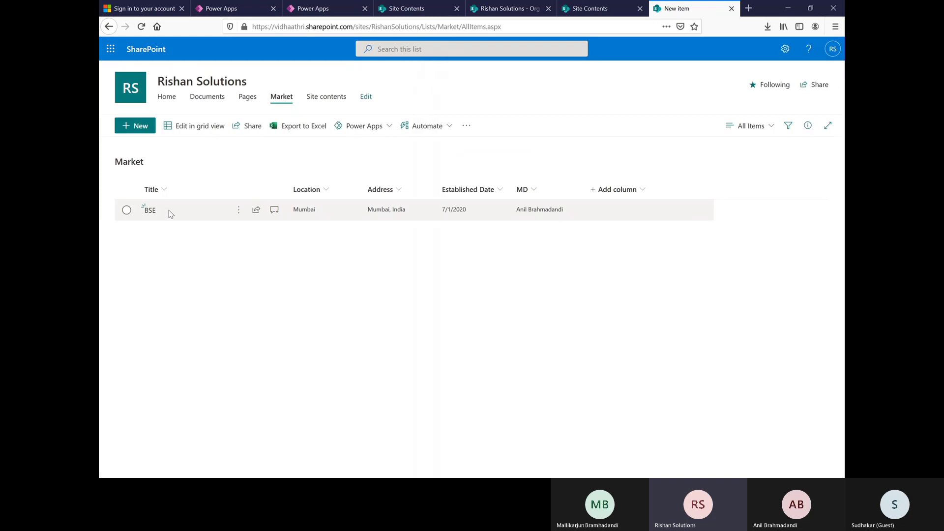
# Copy the BSE item's link from its edit form and examine the linked page's form name in a new browser tab's address
pyautogui.click(126, 211)
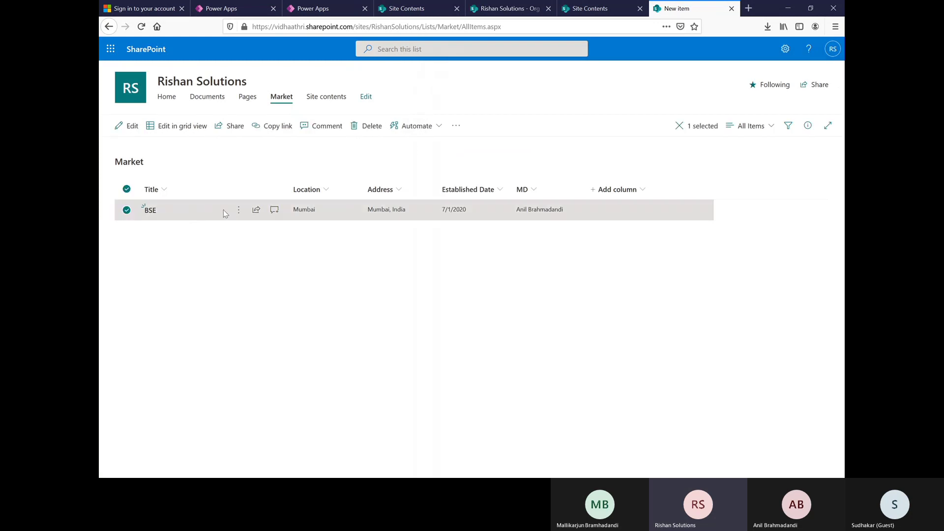
pyautogui.click(126, 126)
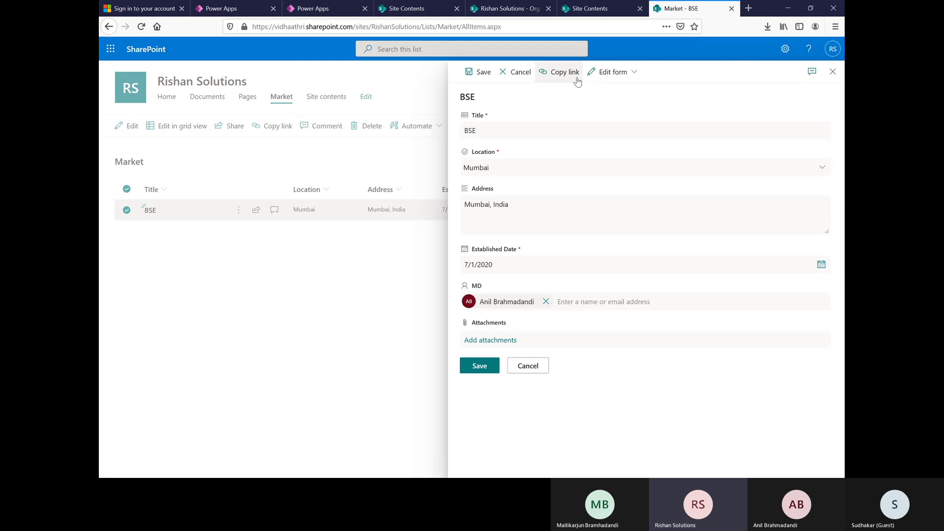
pyautogui.click(553, 73)
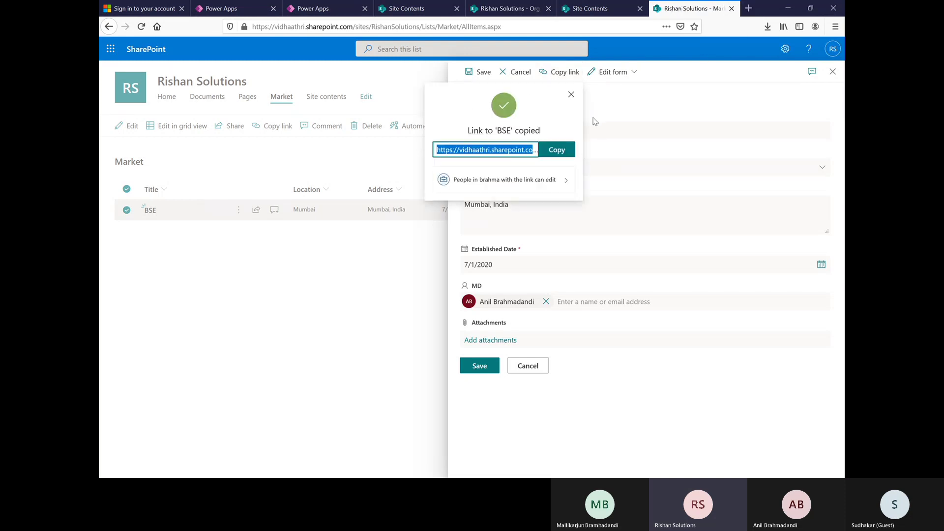
pyautogui.click(749, 8)
pyautogui.hotkey('ctrl', 'v')
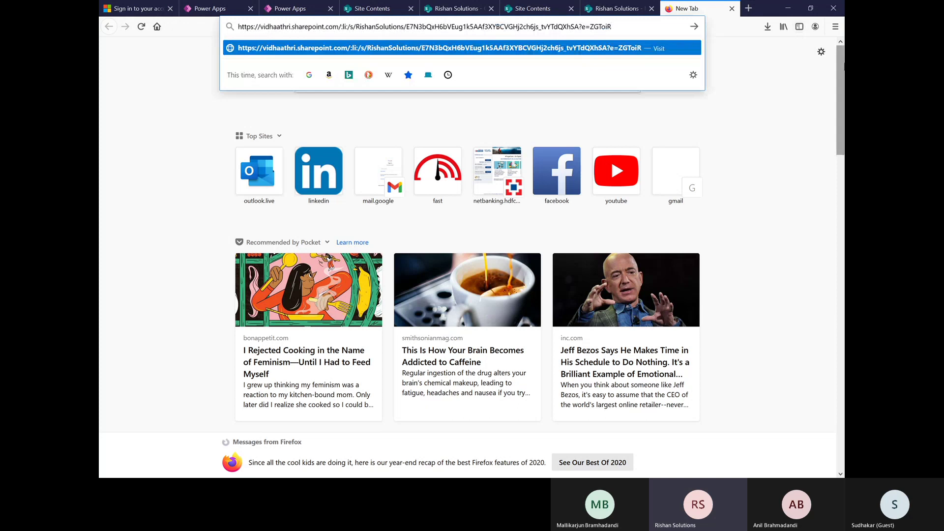
pyautogui.press('Return')
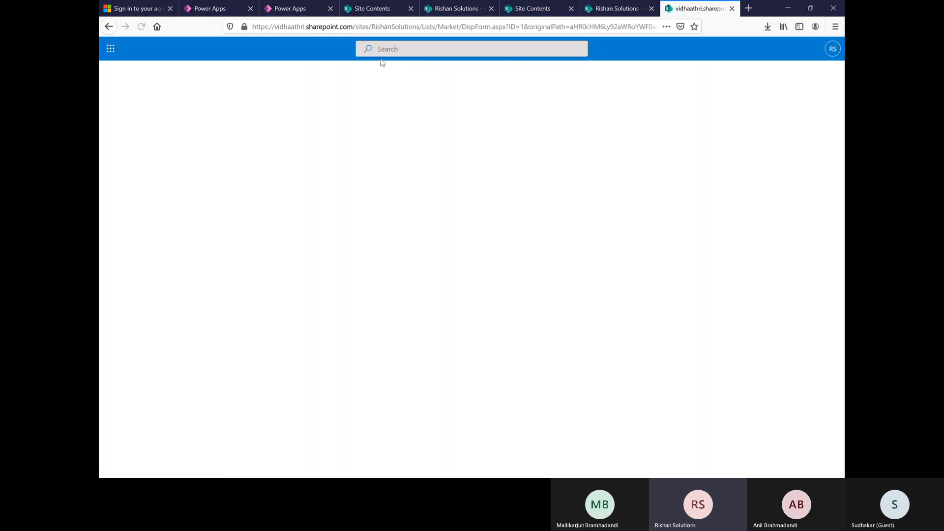
pyautogui.doubleClick(465, 27)
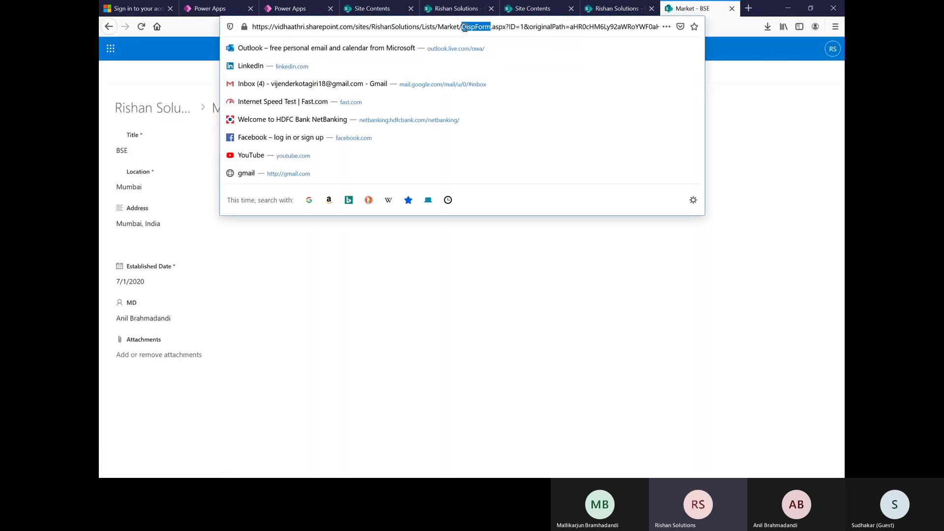
pyautogui.click(163, 80)
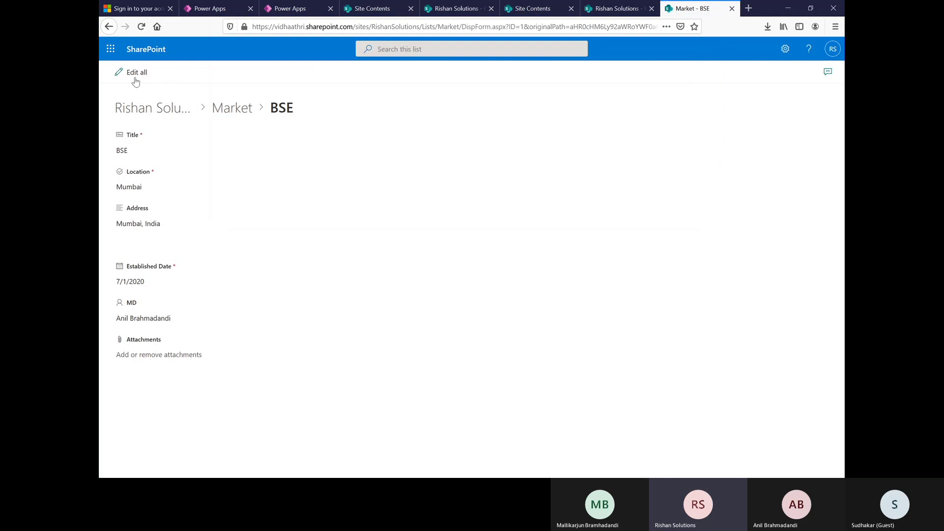
# View the BSE item's full-page edit form and the form name in its address, and return to the Market list
pyautogui.click(136, 74)
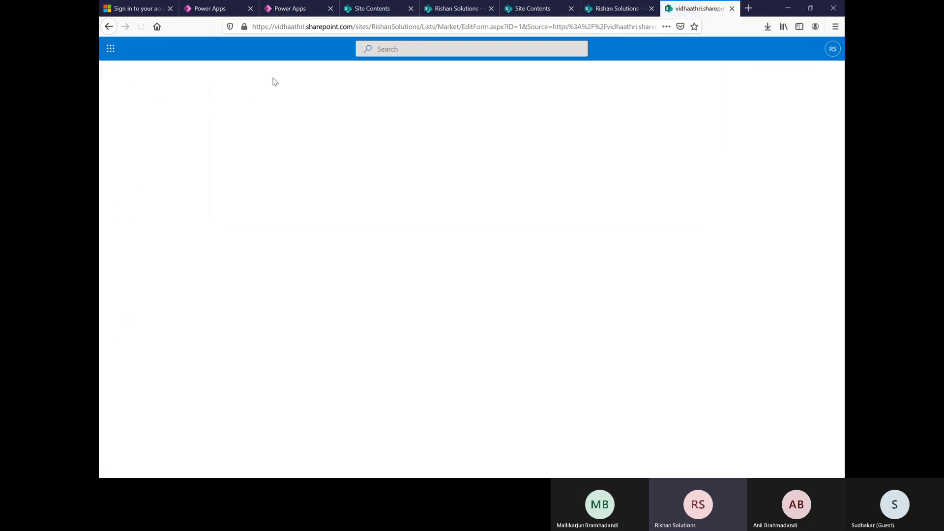
pyautogui.doubleClick(475, 27)
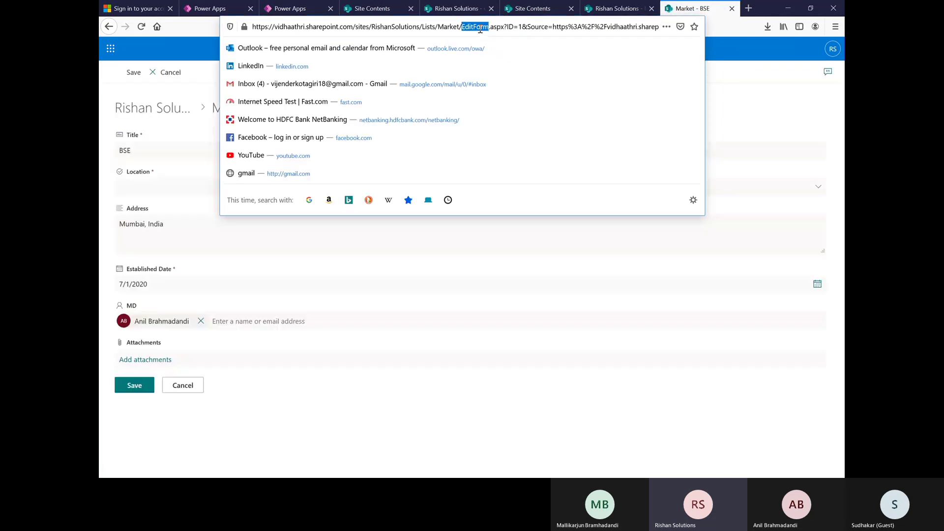
pyautogui.click(759, 114)
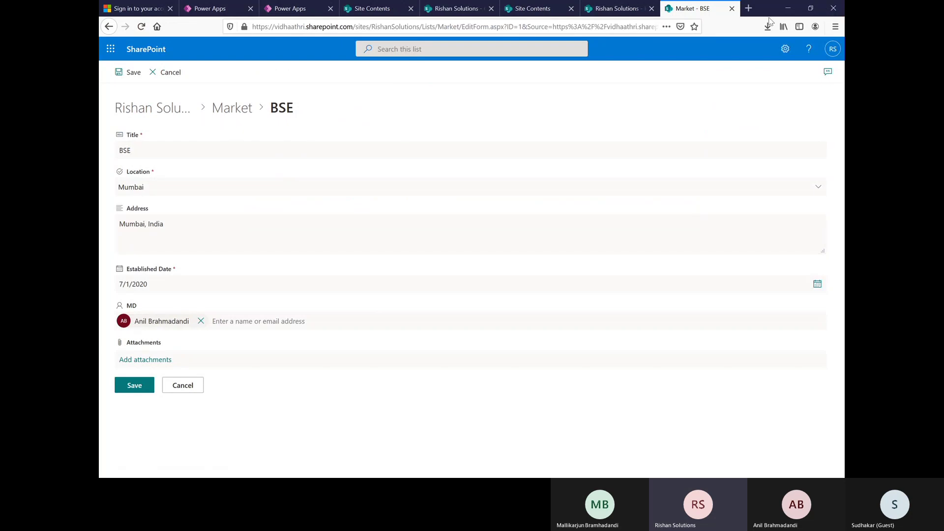
pyautogui.click(732, 8)
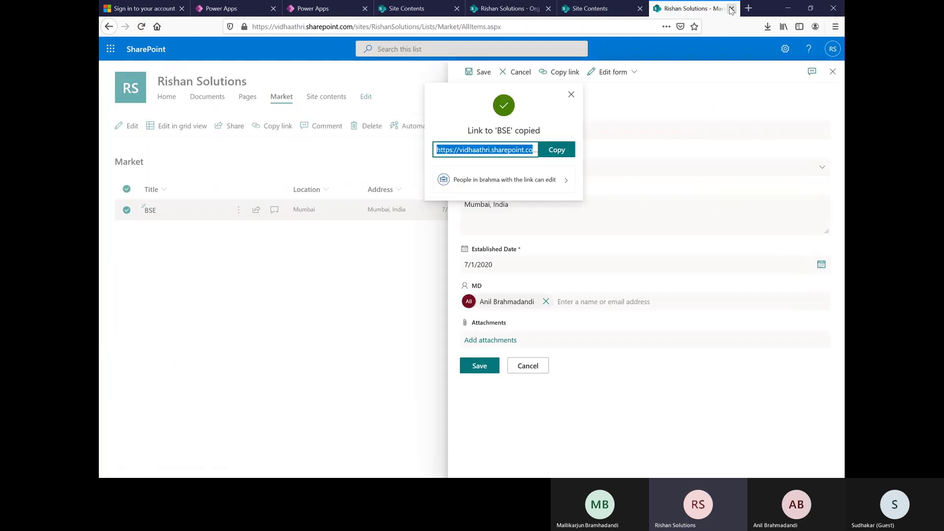
pyautogui.click(571, 95)
pyautogui.click(833, 72)
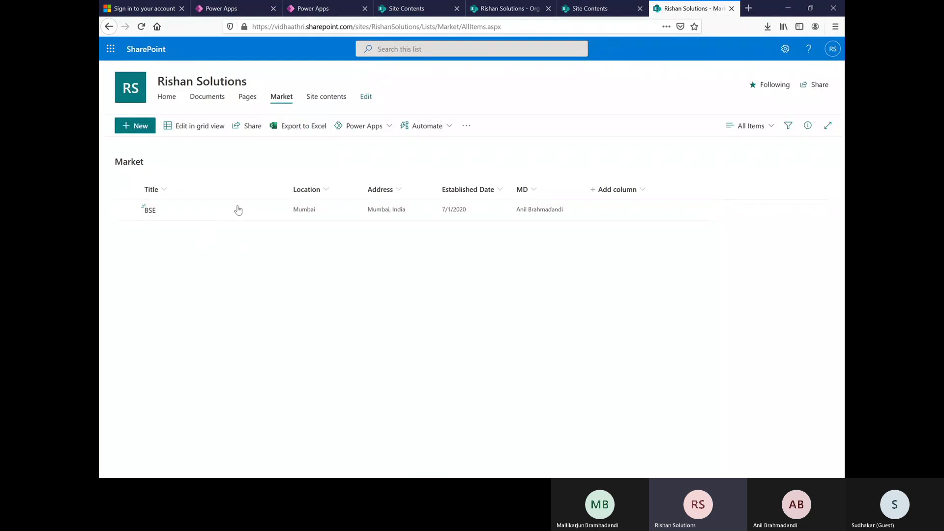
# Customize the Market list's form in Power Apps, authenticating without saving the login in the browser and skipping the welcome dialog
pyautogui.click(393, 133)
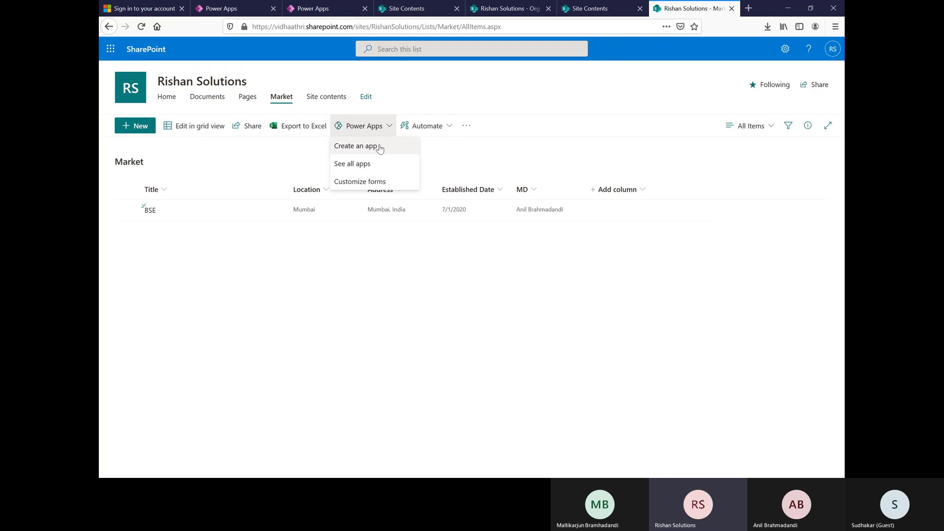
pyautogui.click(353, 183)
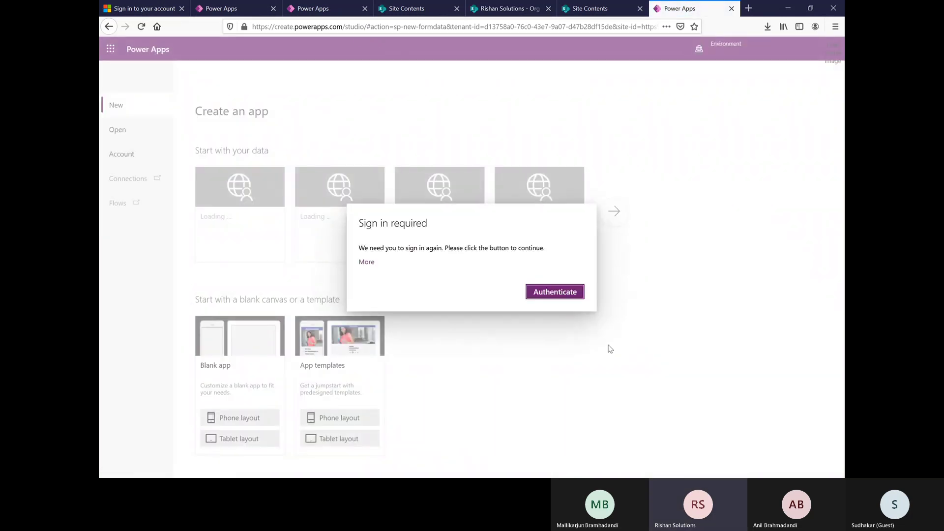
pyautogui.click(555, 287)
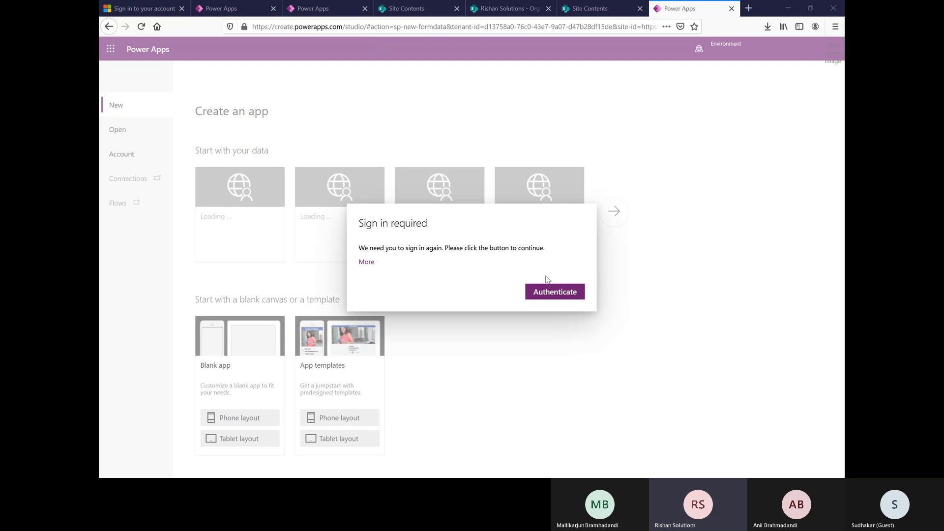
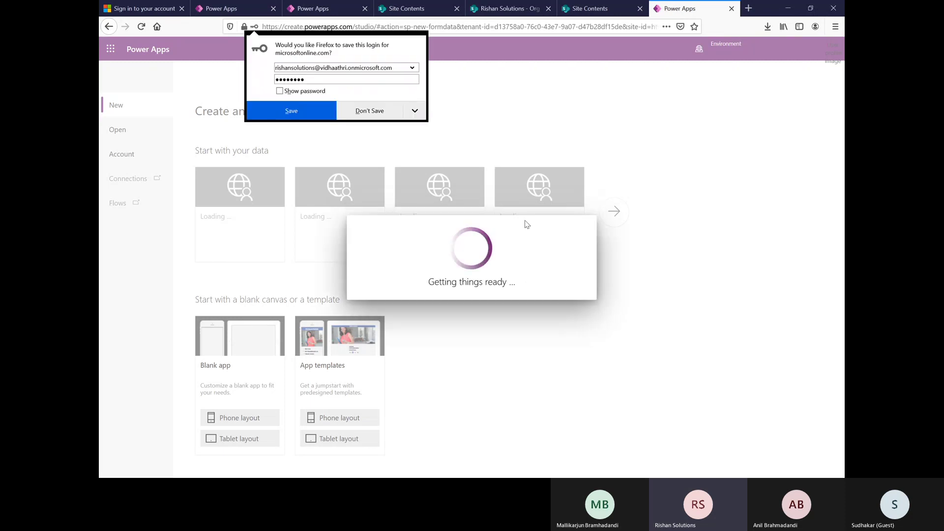
pyautogui.click(370, 112)
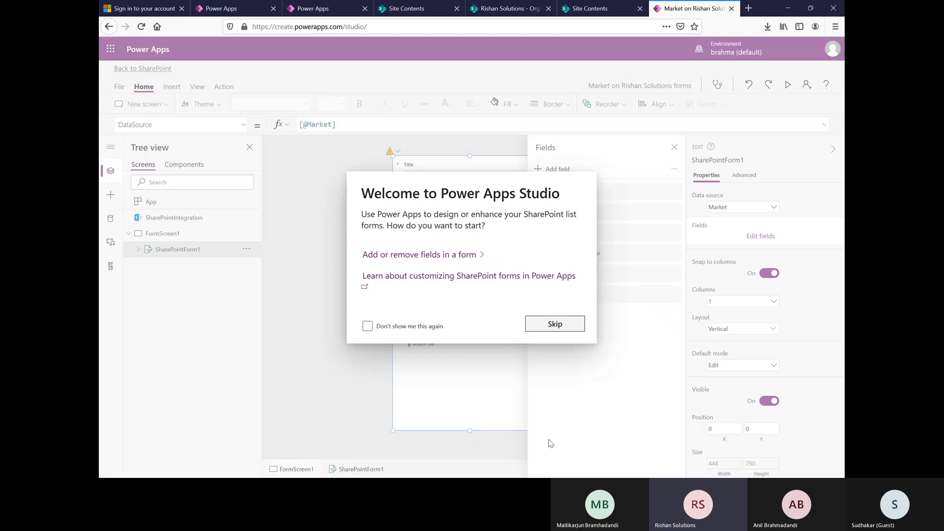
pyautogui.click(547, 323)
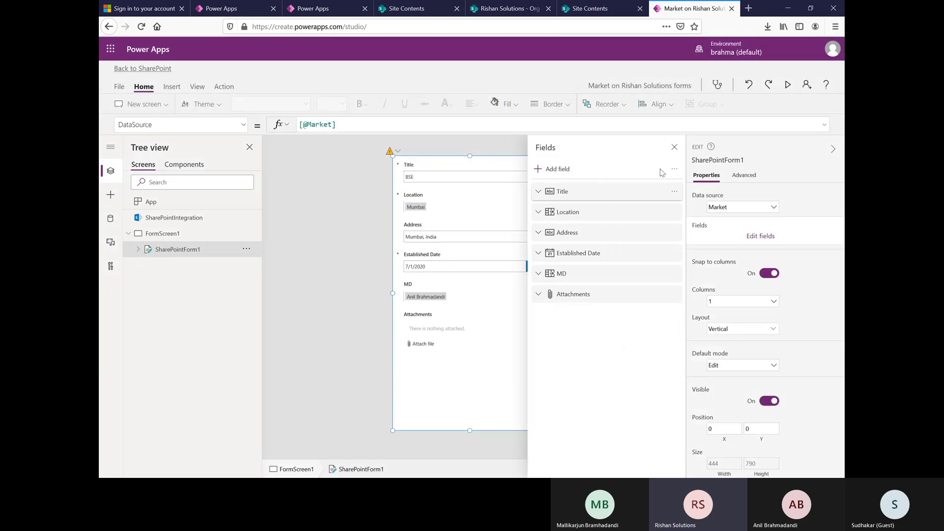
# Close the form's field list and lower SharePointForm1's upper edge to about Y 60, leaving blank space above it
pyautogui.click(675, 149)
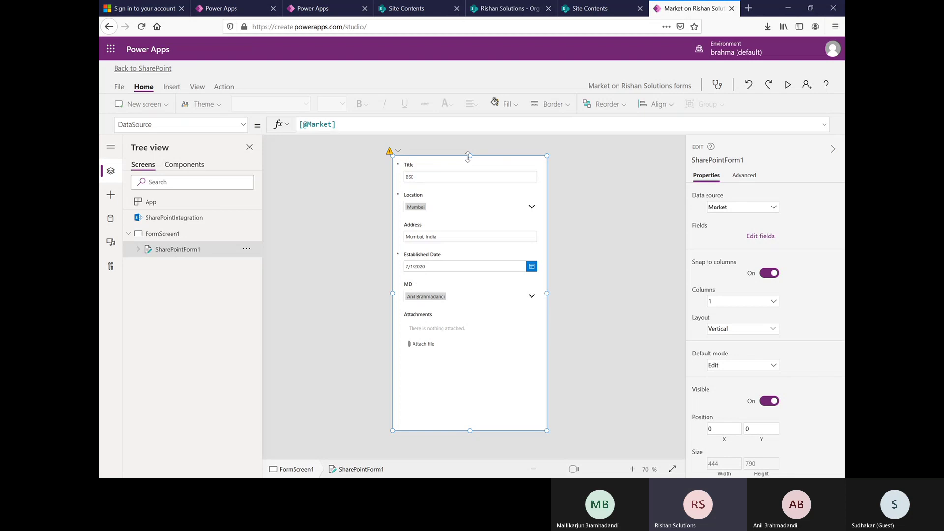
pyautogui.moveTo(468, 157); pyautogui.dragTo(468, 165)
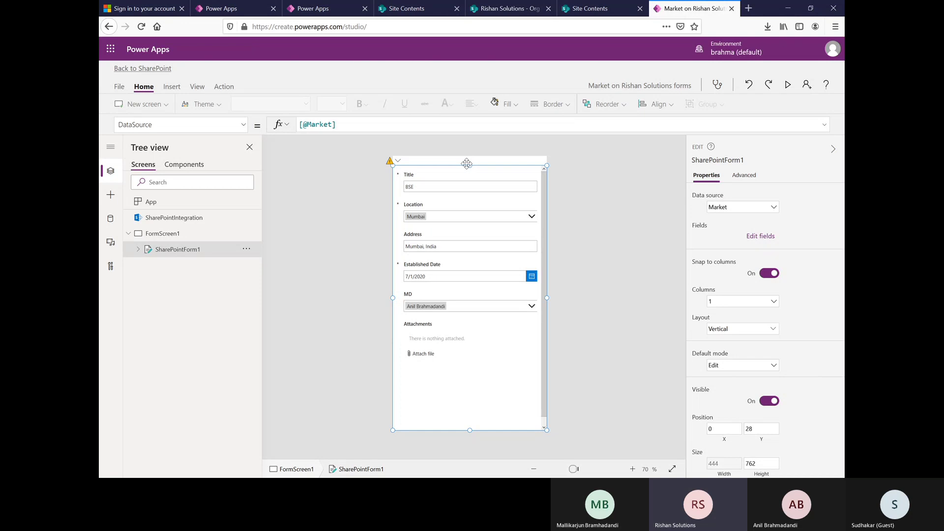
pyautogui.moveTo(468, 164); pyautogui.dragTo(467, 176)
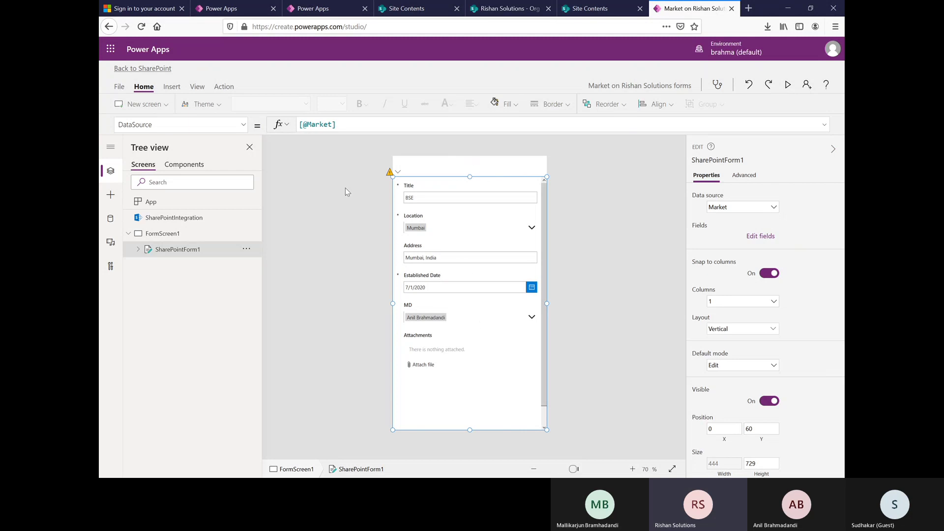
# Insert a label in the blank space above the form at position 0, 0, stretched across the screen to about 444 by 42
pyautogui.click(177, 90)
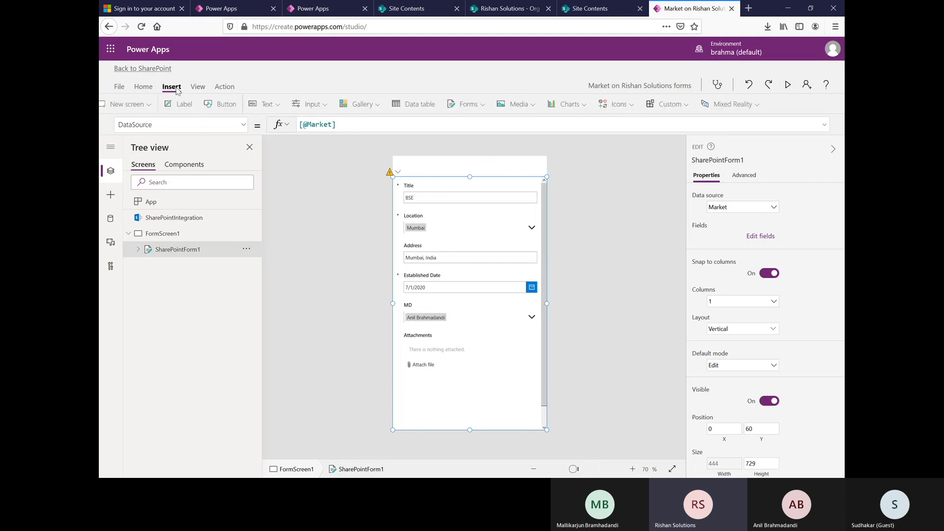
pyautogui.click(199, 111)
pyautogui.moveTo(453, 175); pyautogui.dragTo(428, 163)
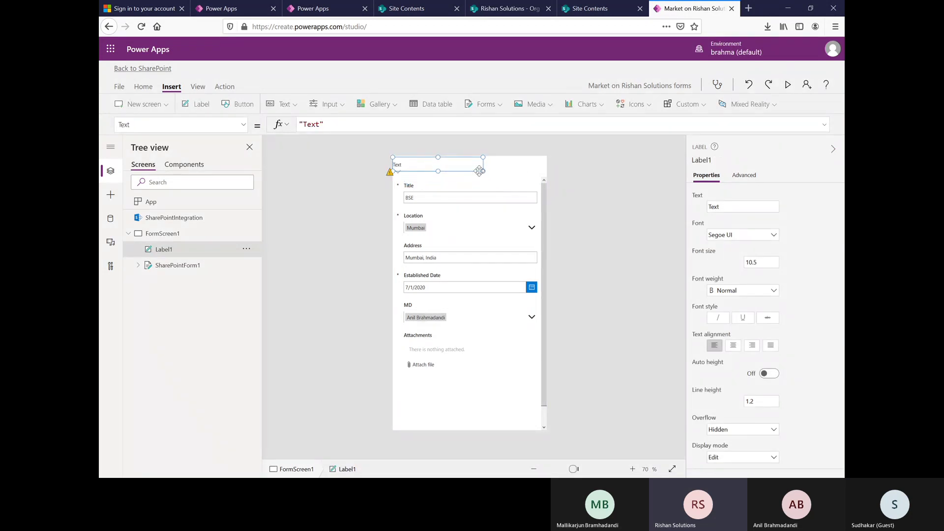
pyautogui.moveTo(481, 169); pyautogui.dragTo(544, 170)
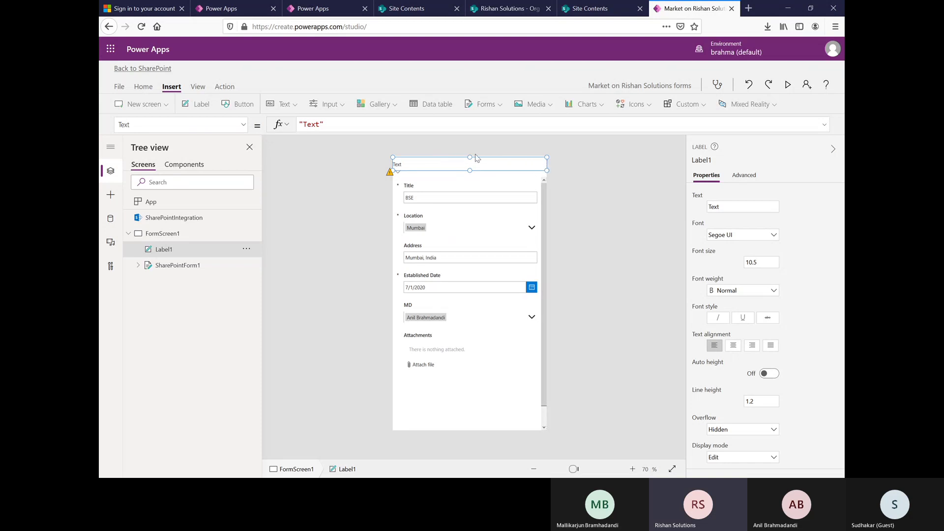
pyautogui.moveTo(472, 156); pyautogui.dragTo(472, 154)
# Set the new label's height to 46
pyautogui.scroll(-3, 718, 312)
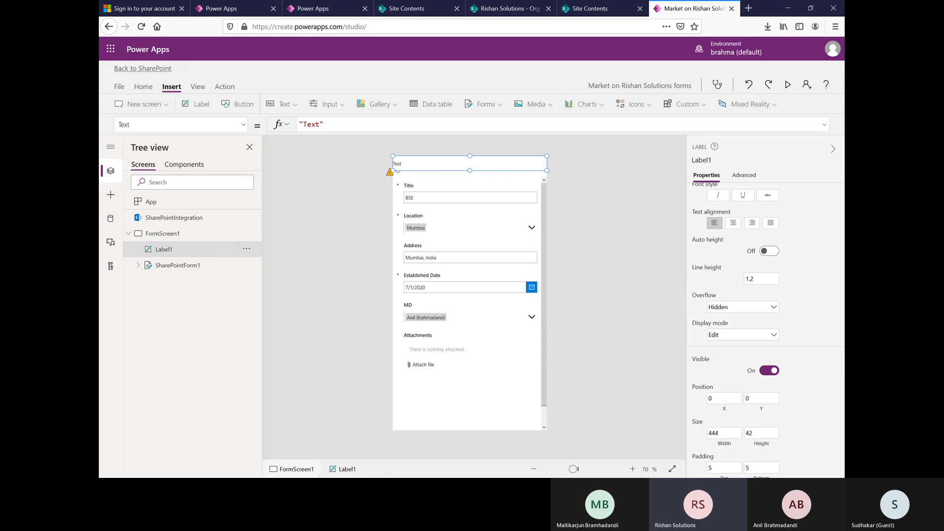
pyautogui.click(764, 433)
pyautogui.press('BackSpace')
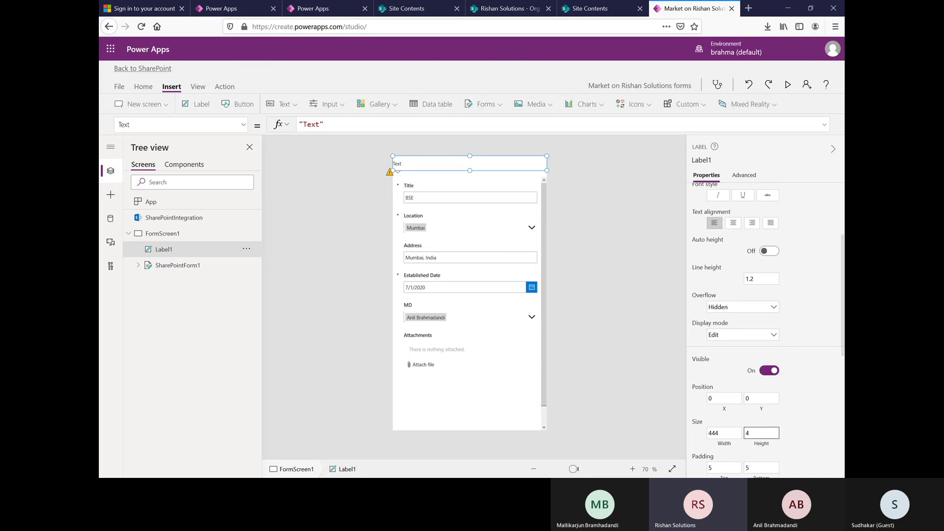
pyautogui.write('6')
pyautogui.click(743, 246)
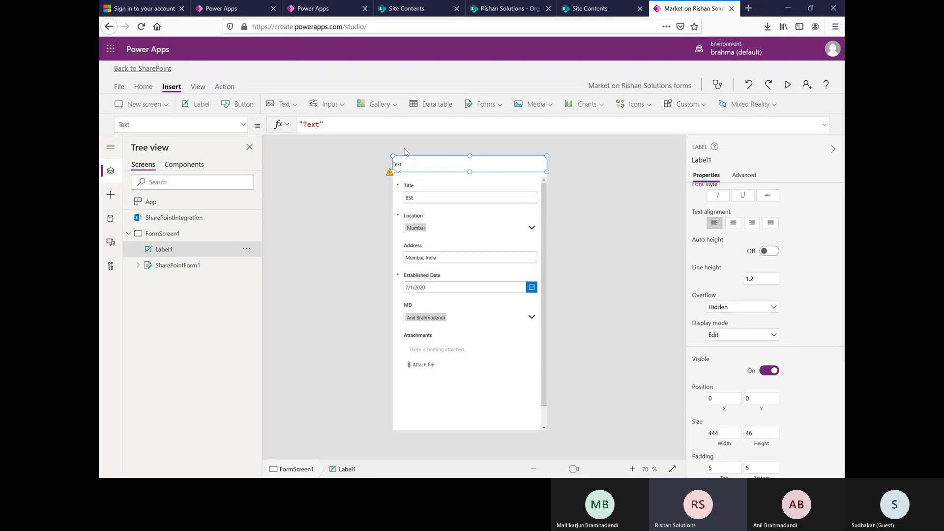
# Replace the header label's text with "Market Location"
pyautogui.click(327, 124)
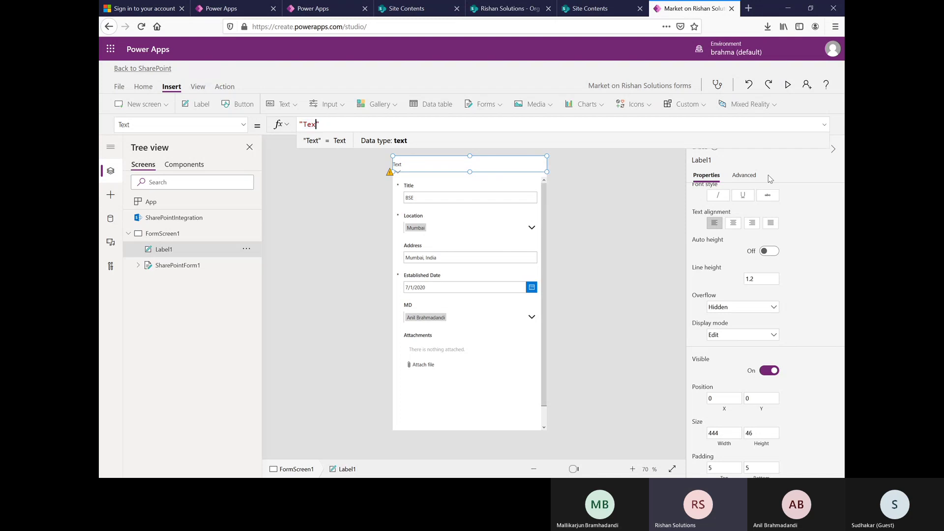
pyautogui.press('BackSpace')
pyautogui.press('BackSpace')
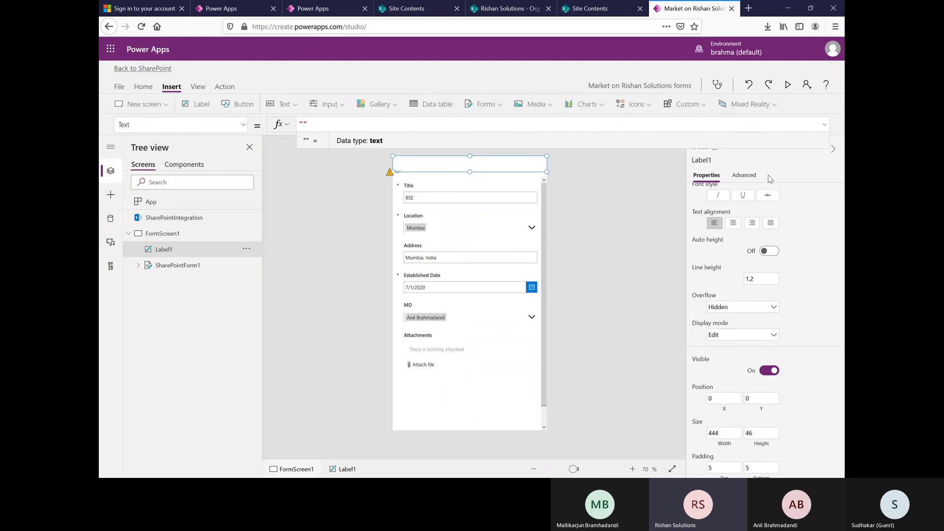
pyautogui.write('Mar')
pyautogui.write('ket Locat')
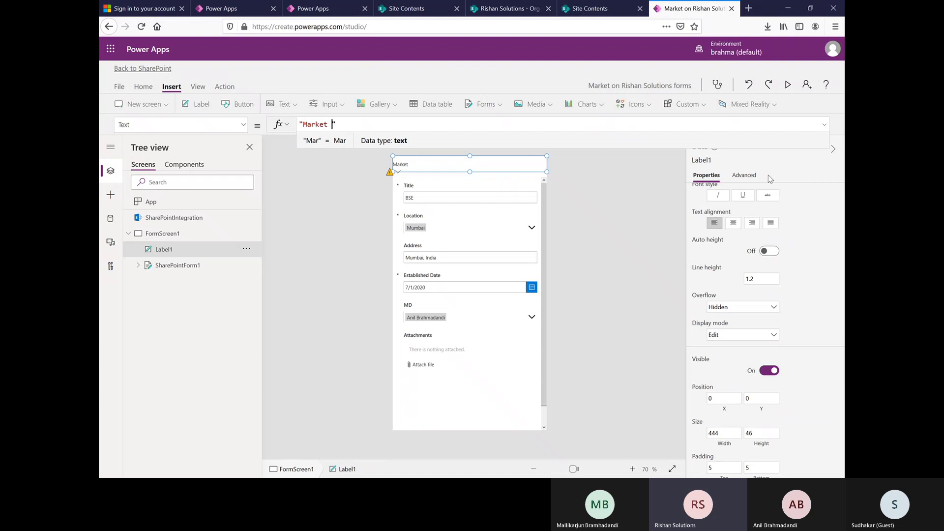
pyautogui.write('io')
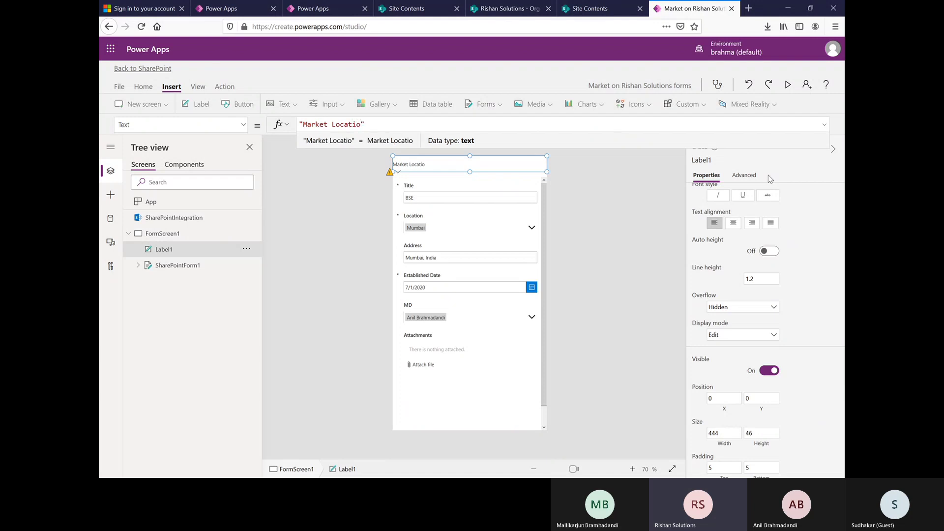
pyautogui.write('n')
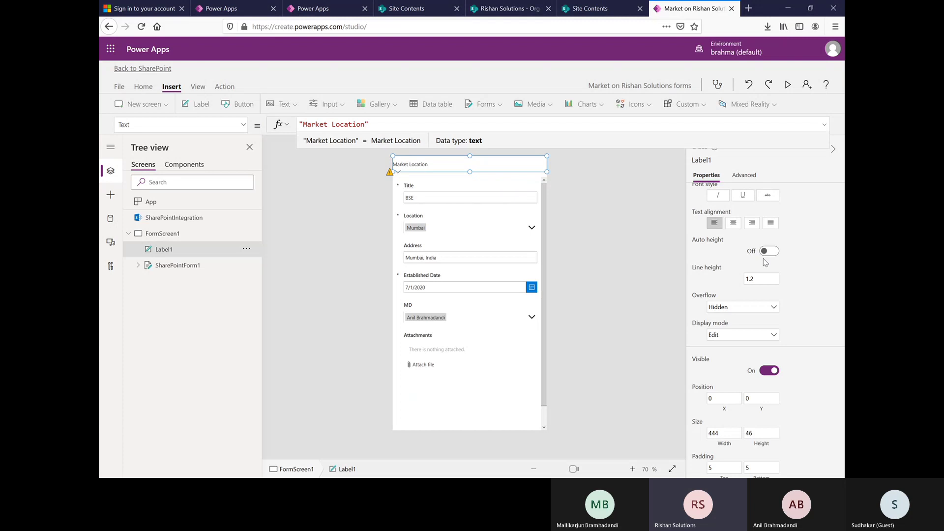
# Format the header label's text with font size 15, Bold weight and centered alignment
pyautogui.scroll(2, 763, 264)
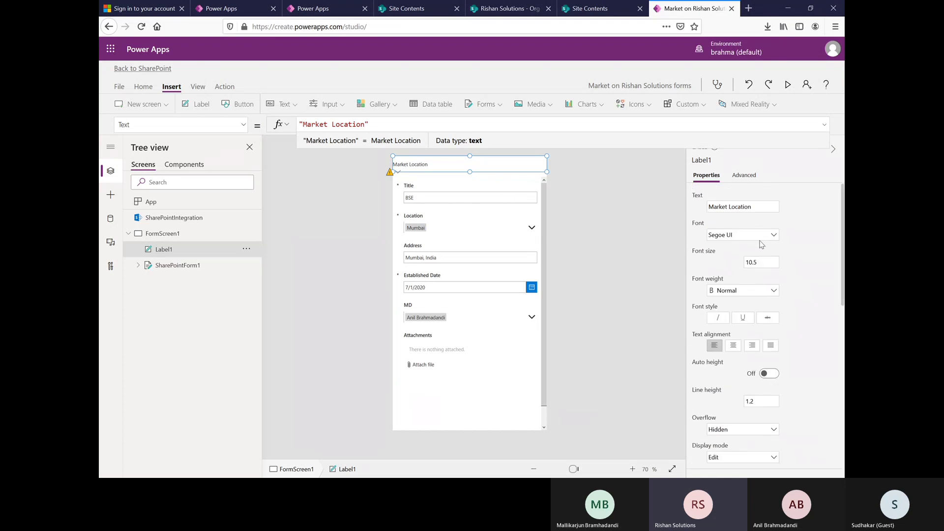
pyautogui.click(759, 264)
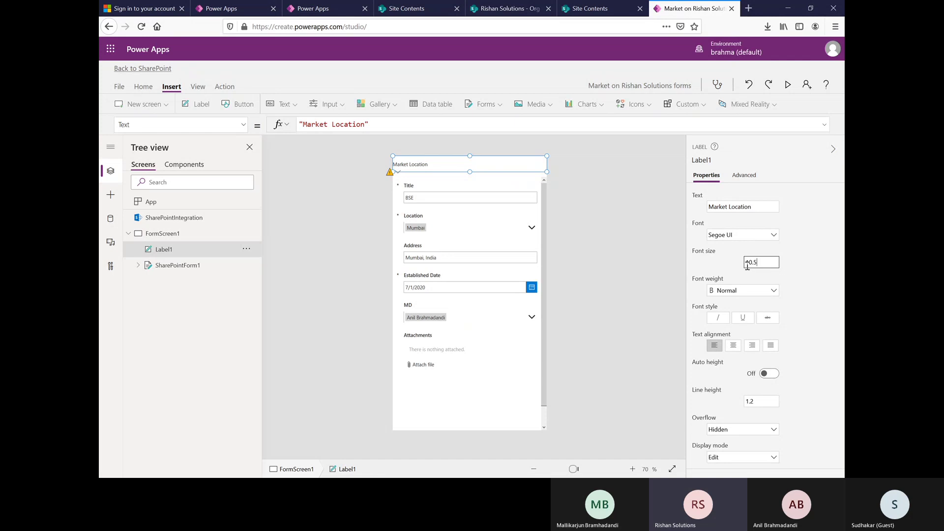
pyautogui.doubleClick(752, 262)
pyautogui.write('15')
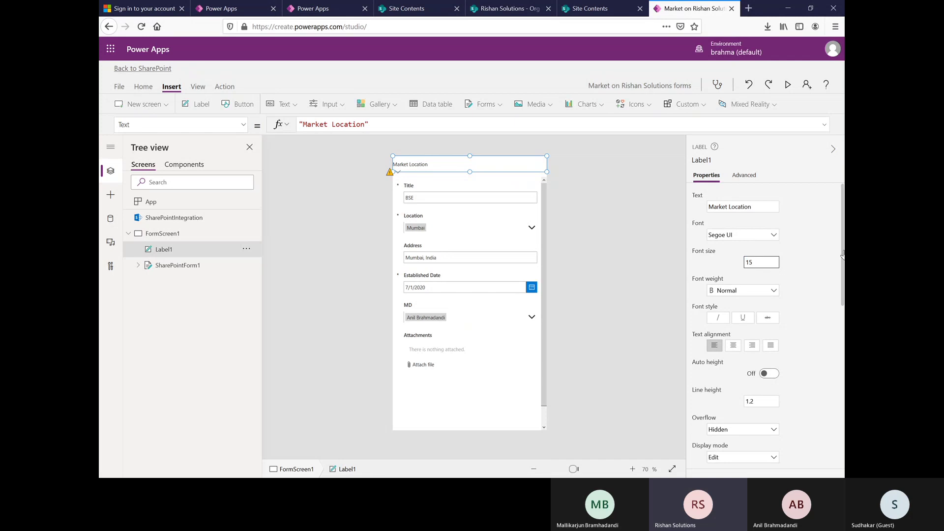
pyautogui.click(763, 303)
pyautogui.click(760, 295)
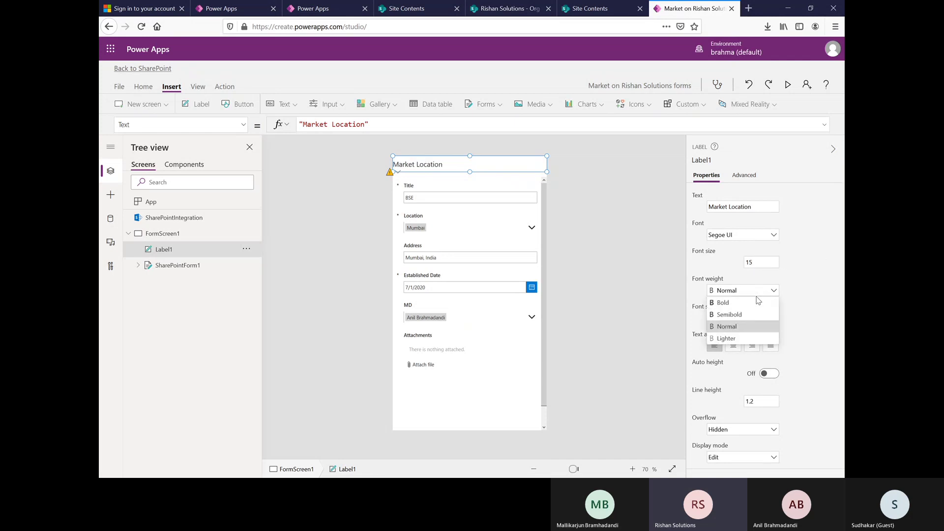
pyautogui.click(745, 303)
pyautogui.scroll(-3, 787, 335)
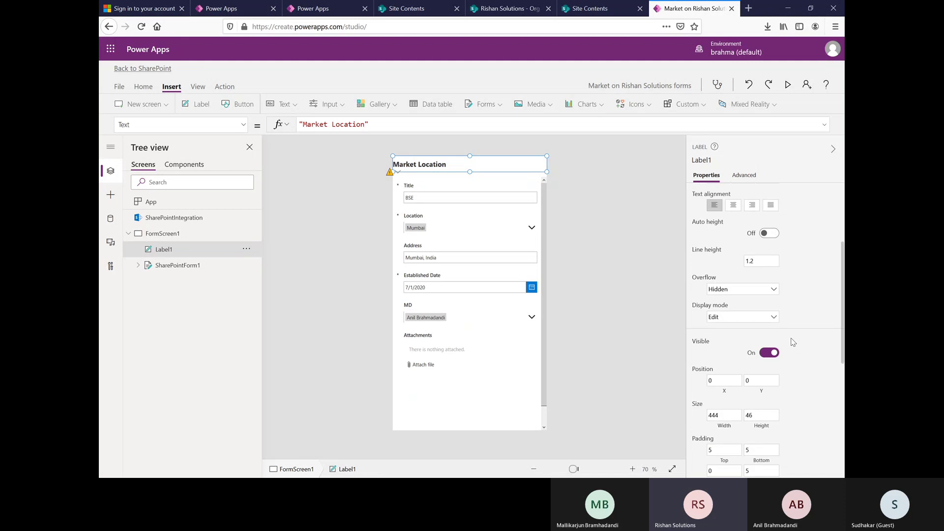
pyautogui.click(733, 206)
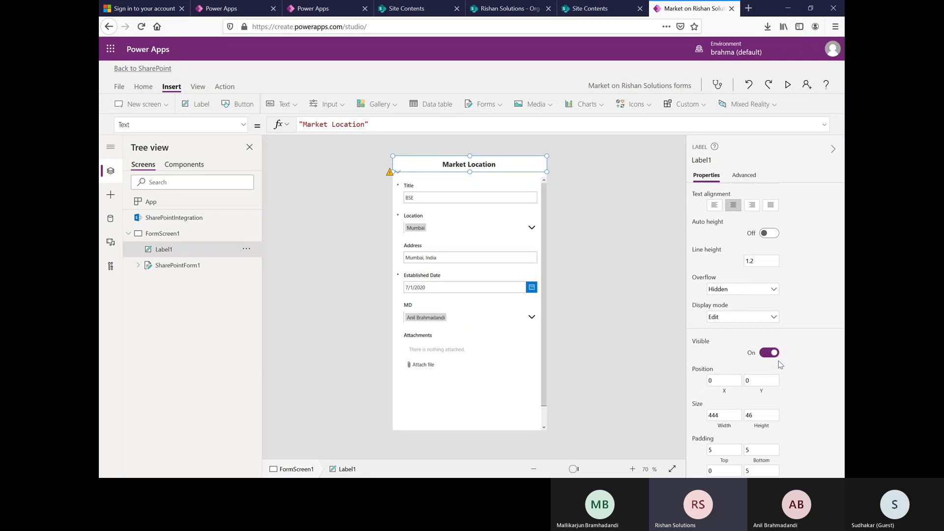
# Try a light blue fill on the header label, then settle on light green from the standard colors
pyautogui.scroll(-3, 777, 364)
pyautogui.scroll(-4, 775, 357)
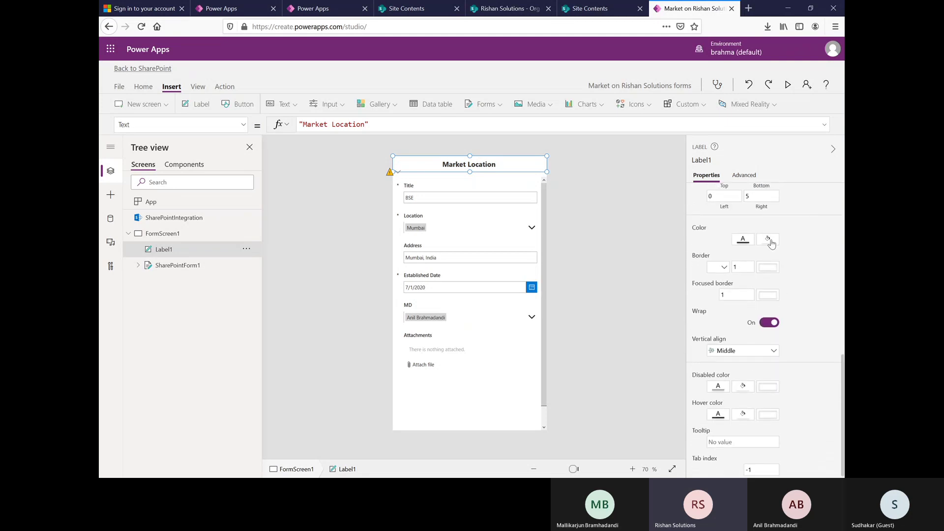
pyautogui.click(769, 240)
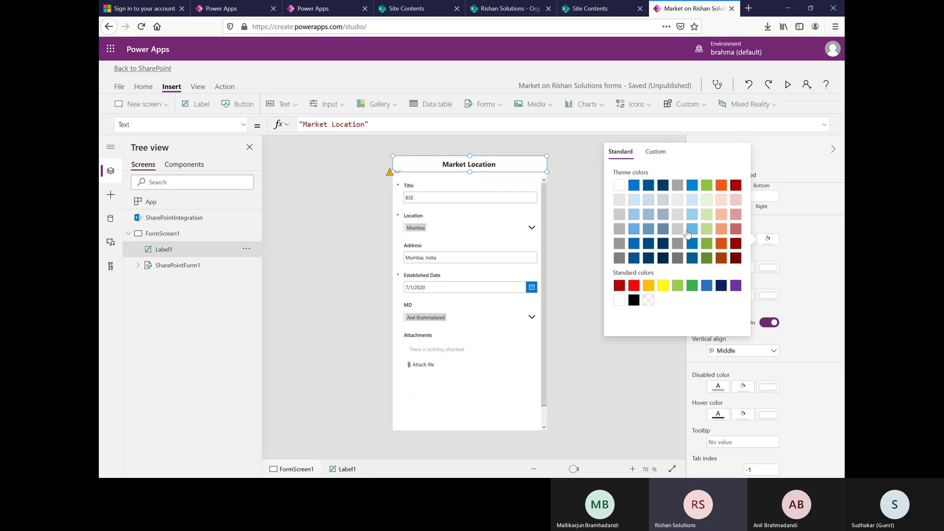
pyautogui.click(688, 232)
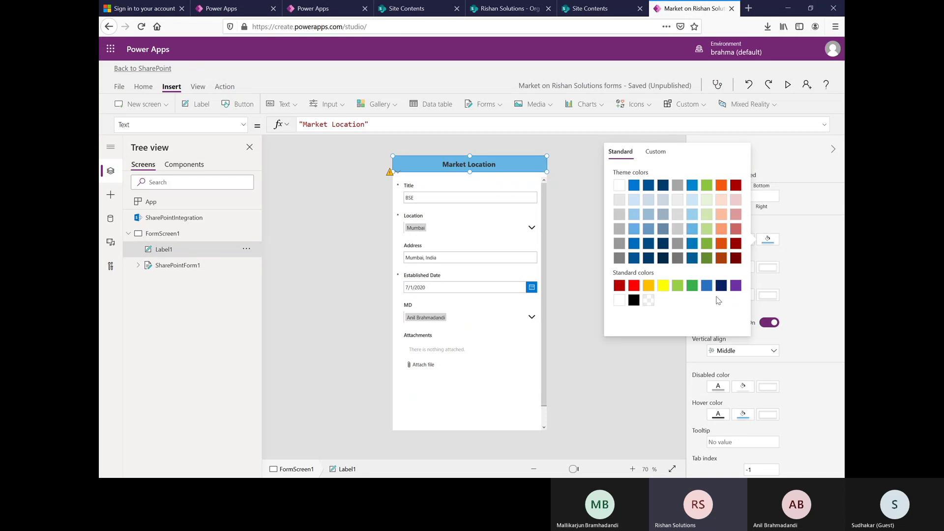
pyautogui.click(678, 286)
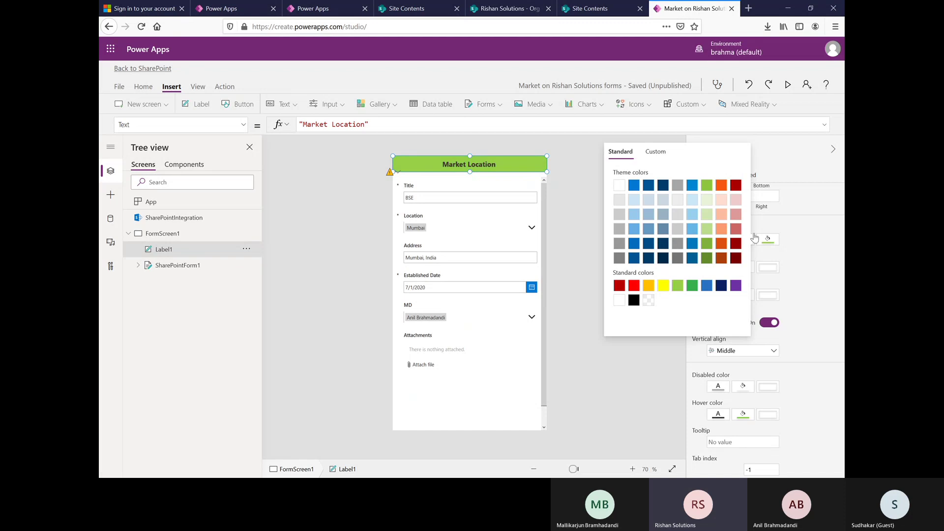
pyautogui.click(819, 267)
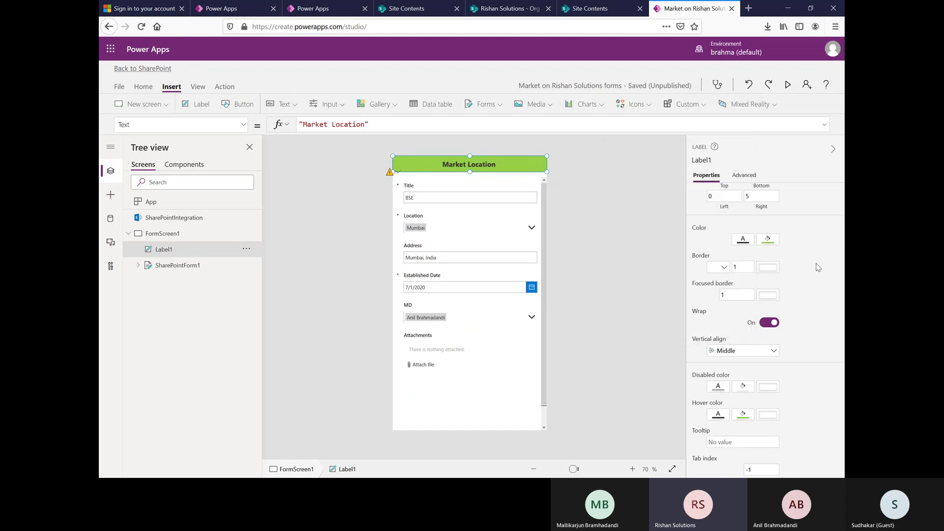
# Set the header label's font size to 18
pyautogui.scroll(5, 790, 263)
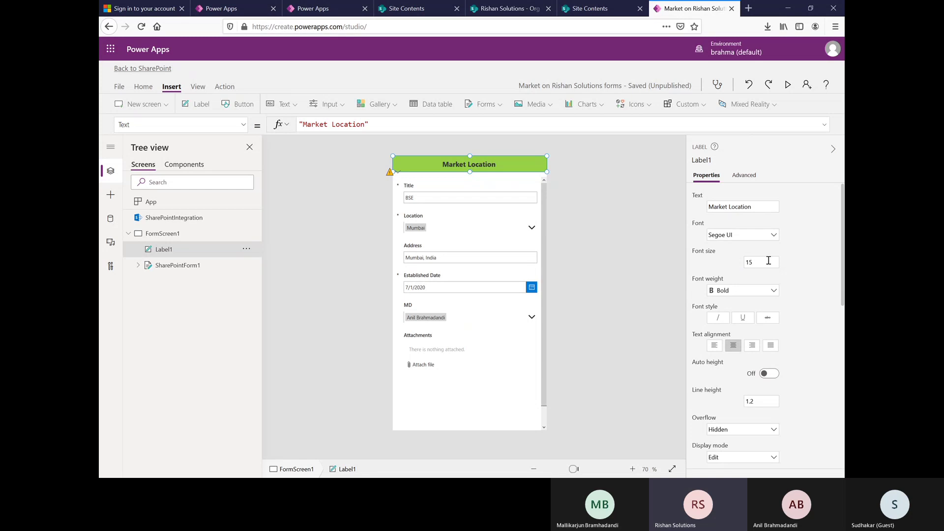
pyautogui.click(768, 260)
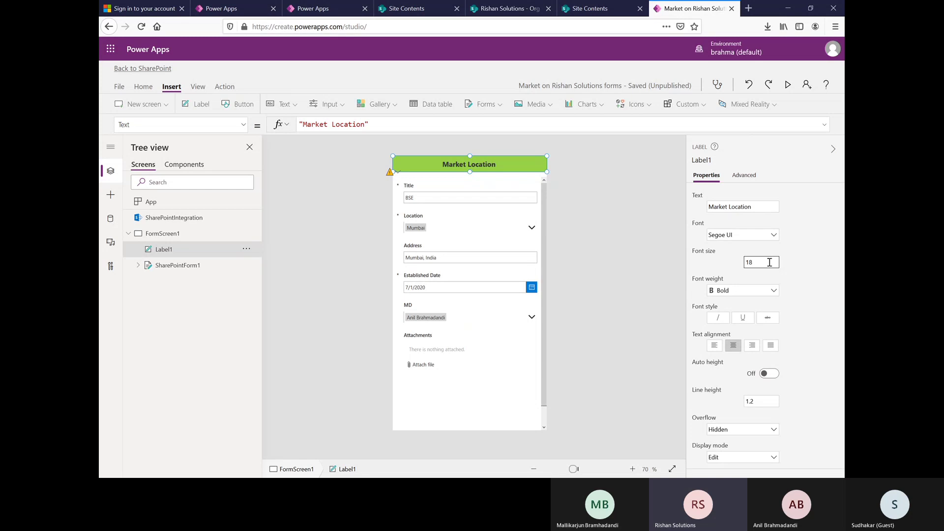
pyautogui.click(801, 279)
# Delete the Attachments card from the SharePoint form
pyautogui.click(456, 341)
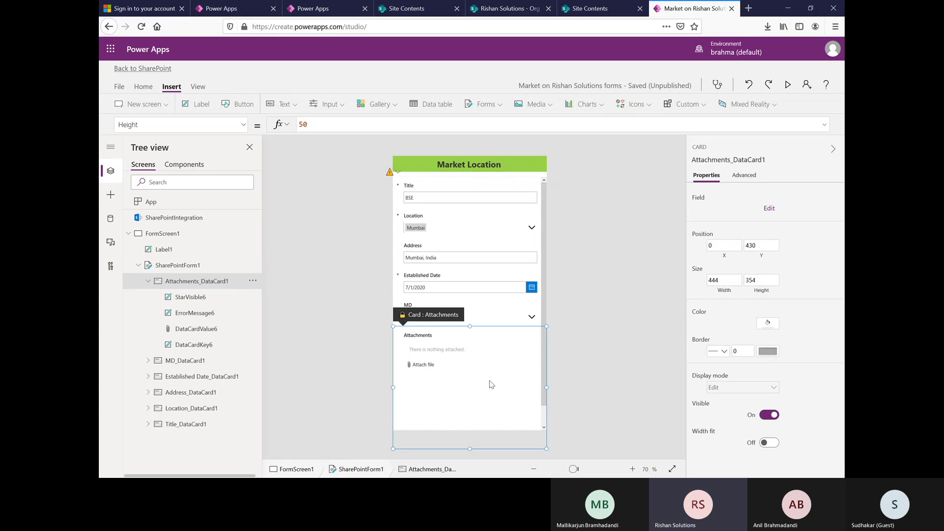
pyautogui.press('Delete')
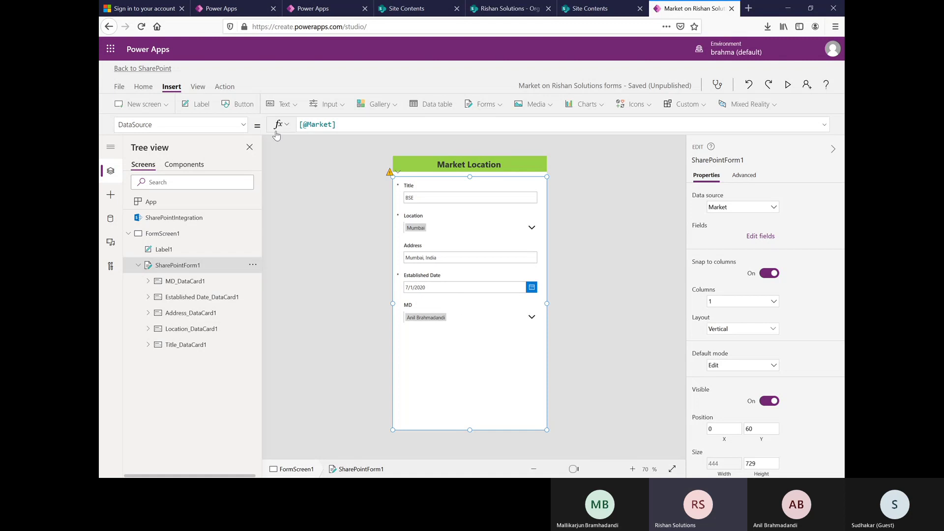
# Insert two buttons side by side below the MD field, at about 64, 556 and 224, 556
pyautogui.click(197, 86)
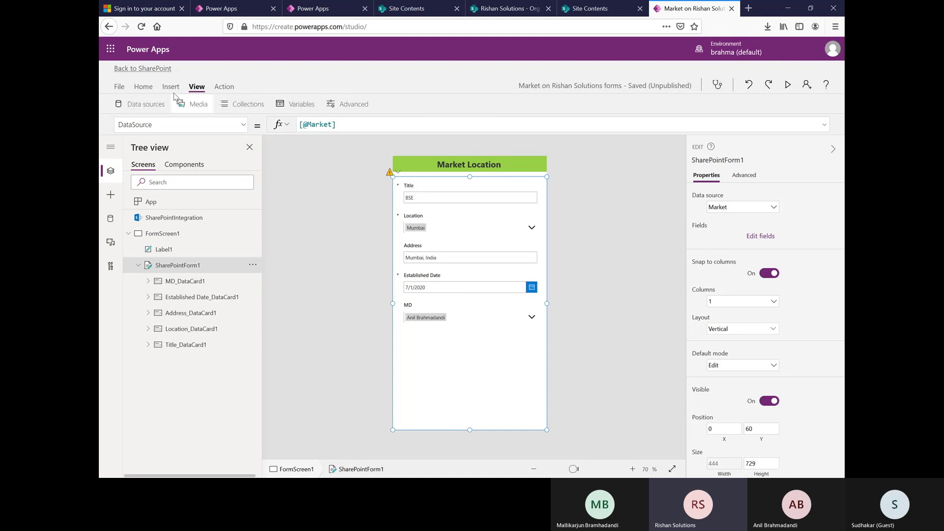
pyautogui.click(171, 87)
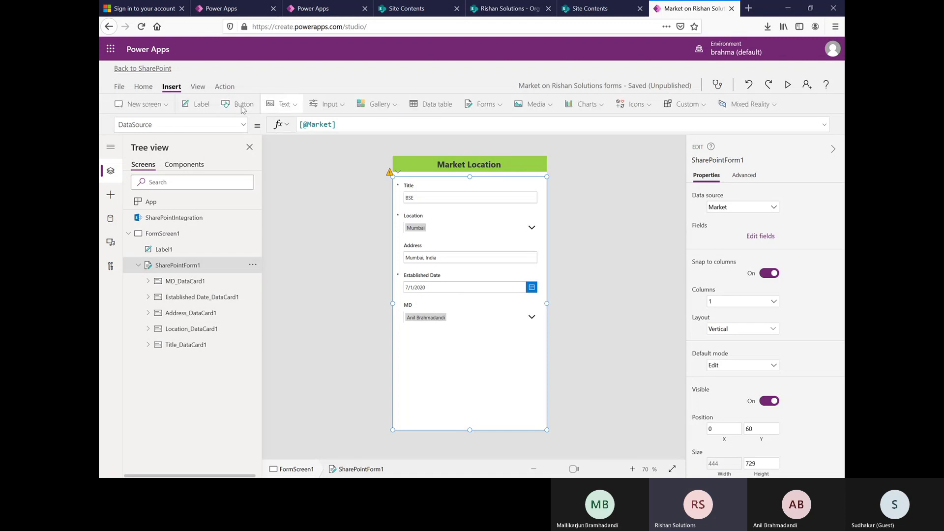
pyautogui.click(242, 105)
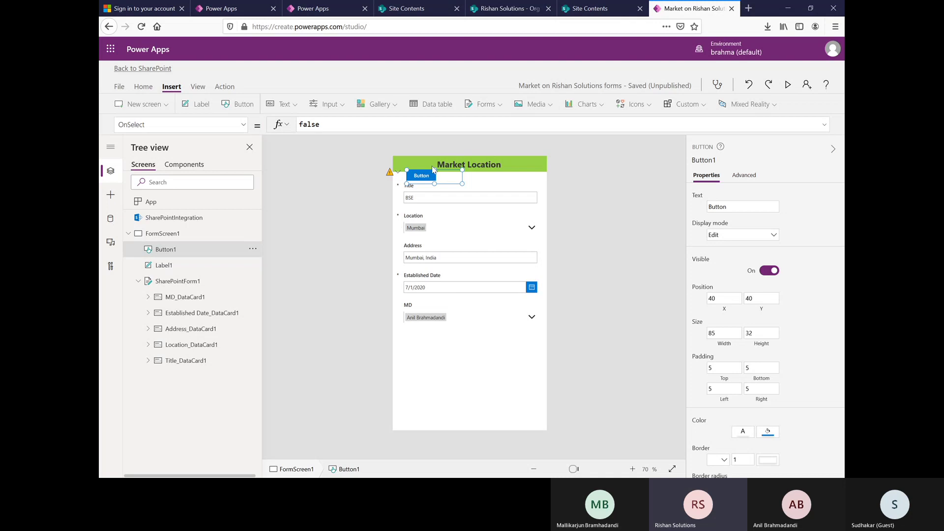
pyautogui.moveTo(418, 174); pyautogui.dragTo(426, 353)
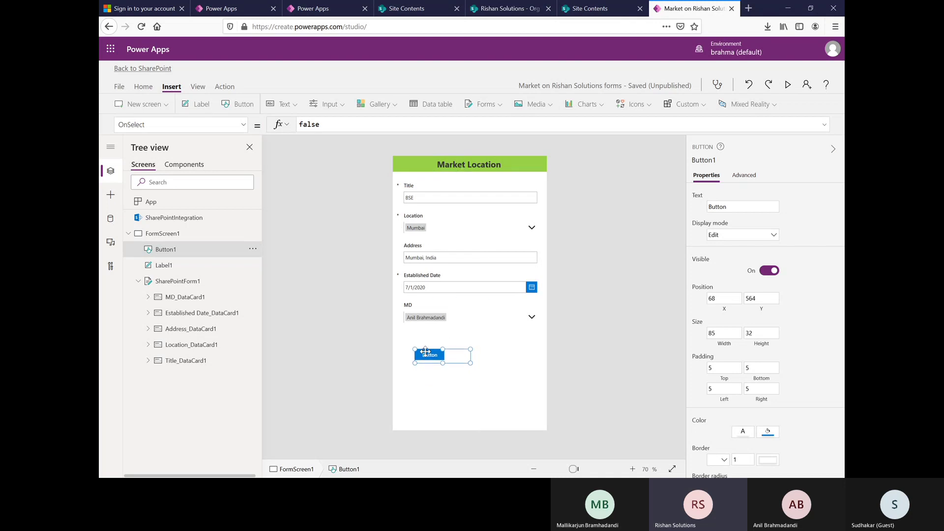
pyautogui.click(242, 108)
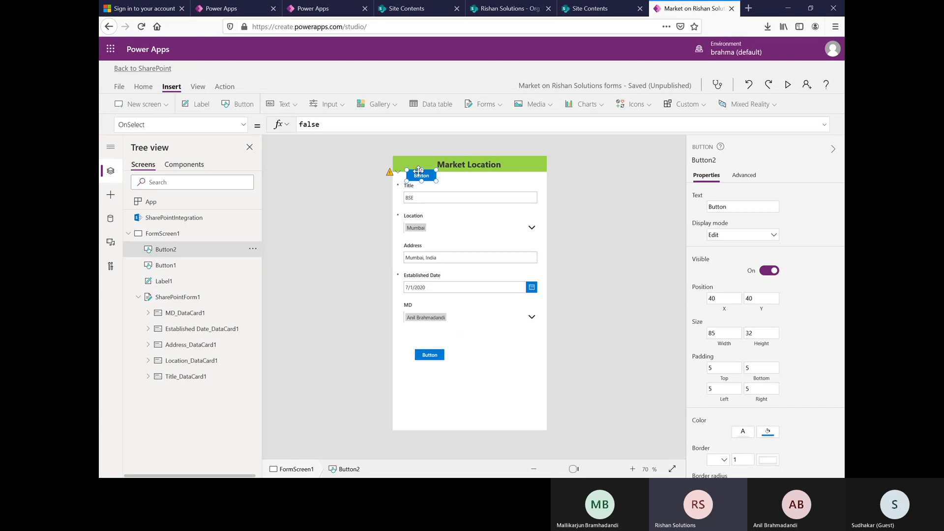
pyautogui.moveTo(422, 178); pyautogui.dragTo(483, 355)
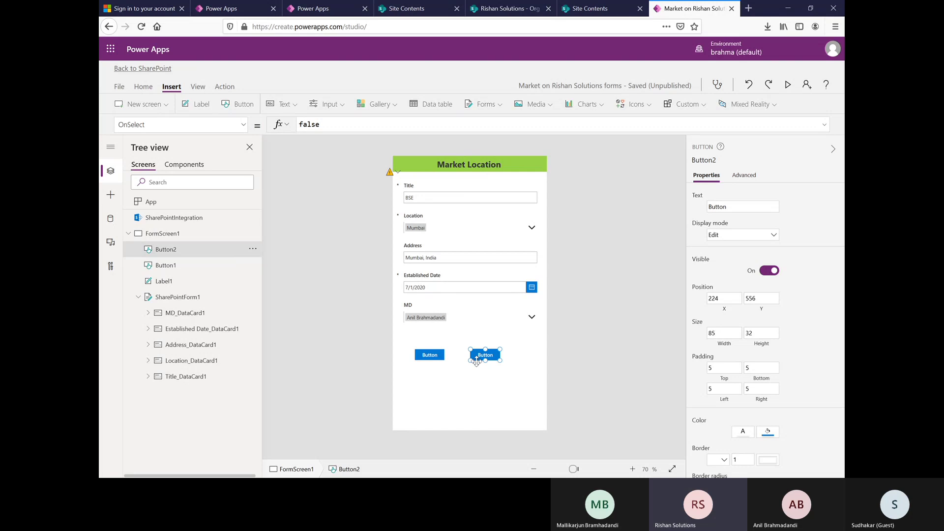
# Set the text of the first button, at X 64, to "Save"
pyautogui.click(430, 356)
pyautogui.click(735, 207)
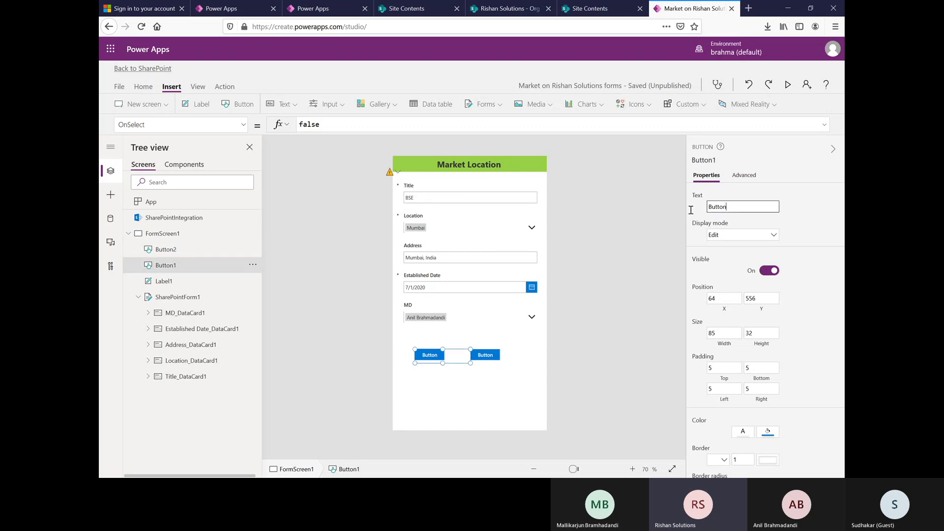
pyautogui.hotkey('ctrl', 'a')
pyautogui.write('Save')
pyautogui.press('Return')
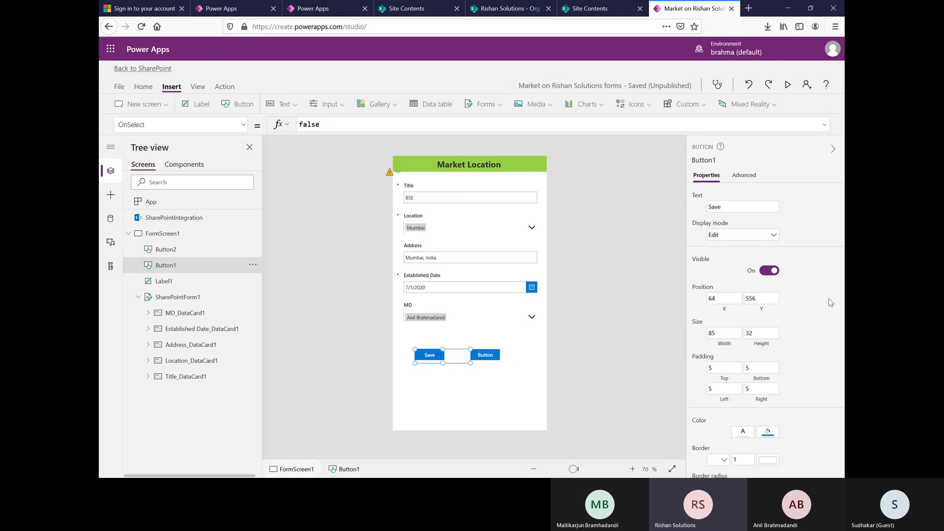
# Try light theme colors as the Save button's fill, ending with light orange
pyautogui.scroll(-4, 829, 299)
pyautogui.click(768, 255)
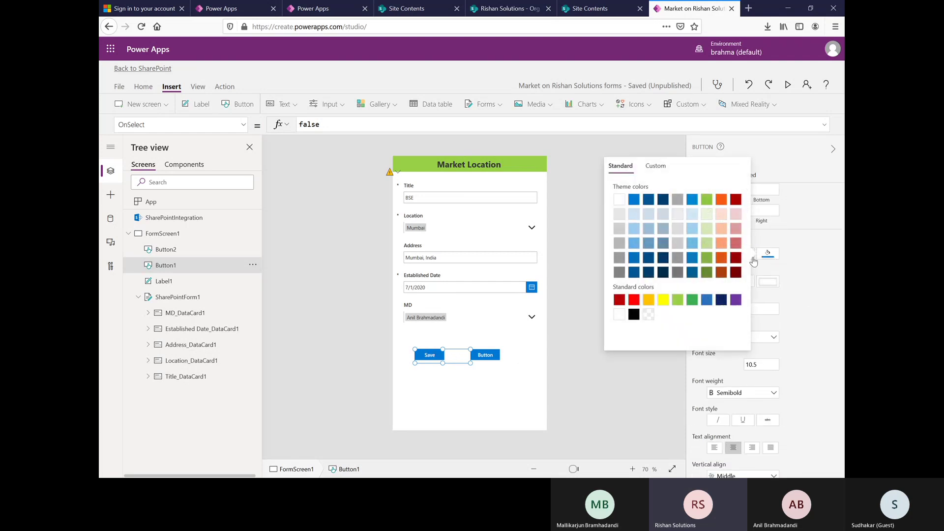
pyautogui.click(694, 244)
pyautogui.click(707, 244)
pyautogui.click(722, 244)
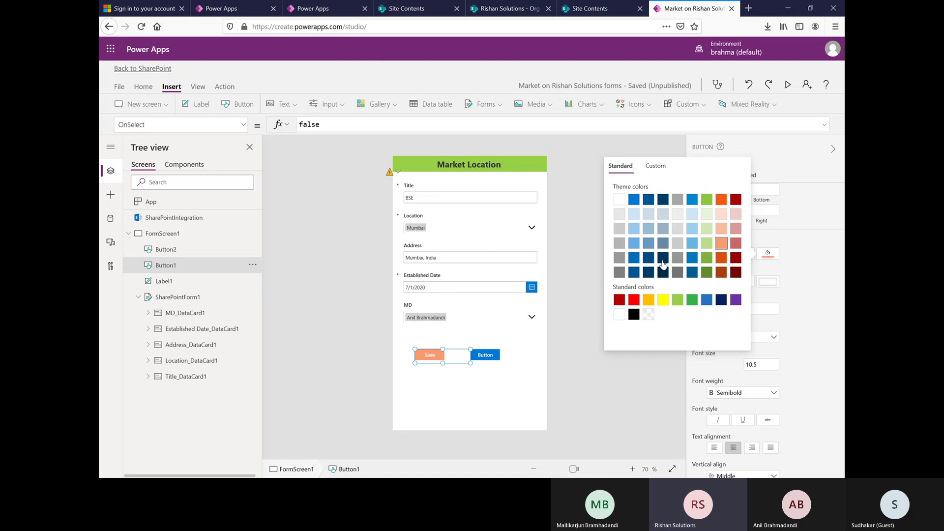
# Set the text of the second button, beside Save, to "Cancel"
pyautogui.click(493, 357)
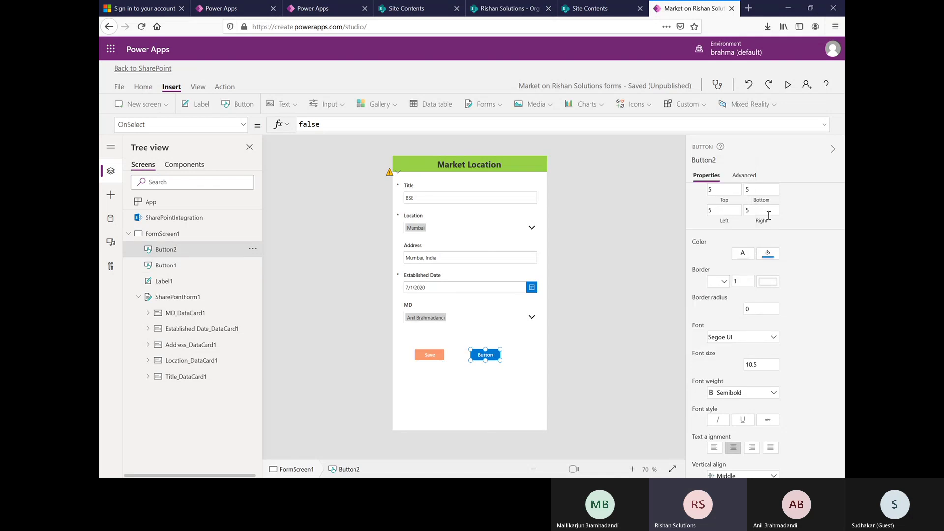
pyautogui.scroll(5, 793, 252)
pyautogui.click(743, 210)
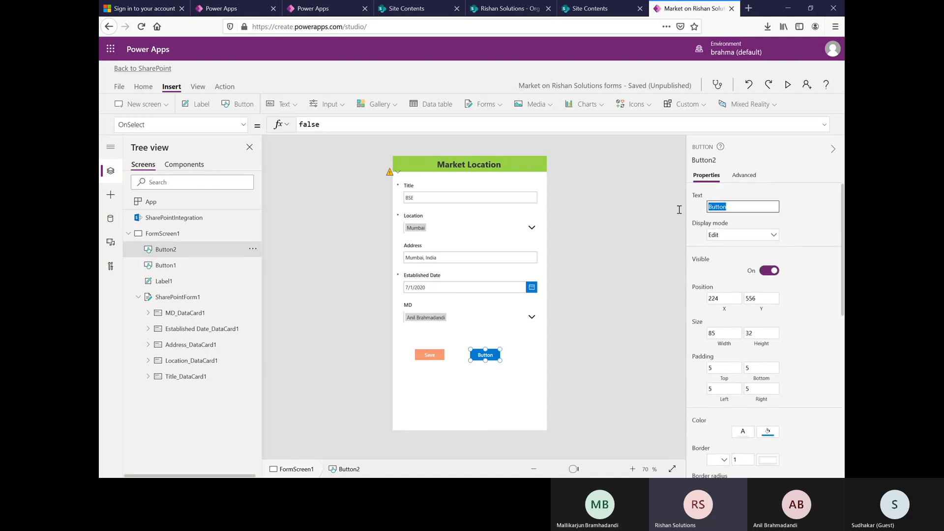
pyautogui.write('Canc')
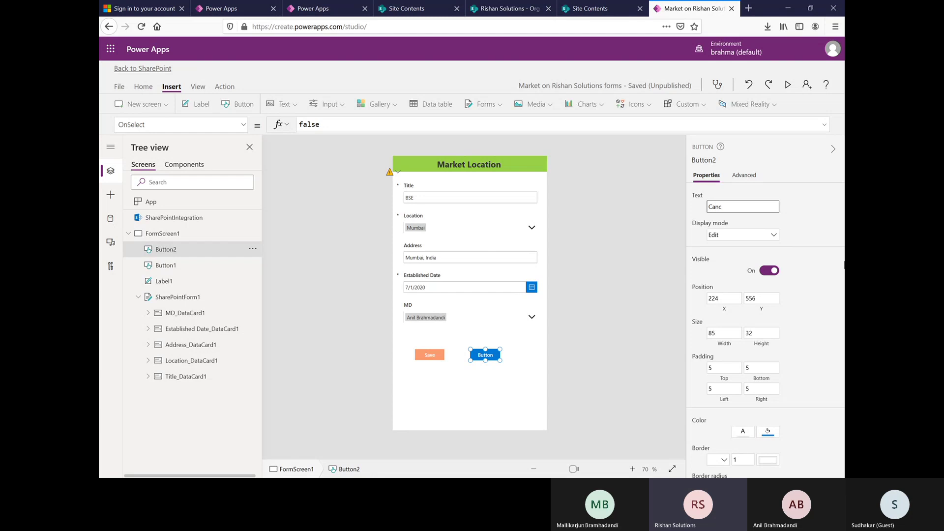
pyautogui.write('el')
pyautogui.press('Return')
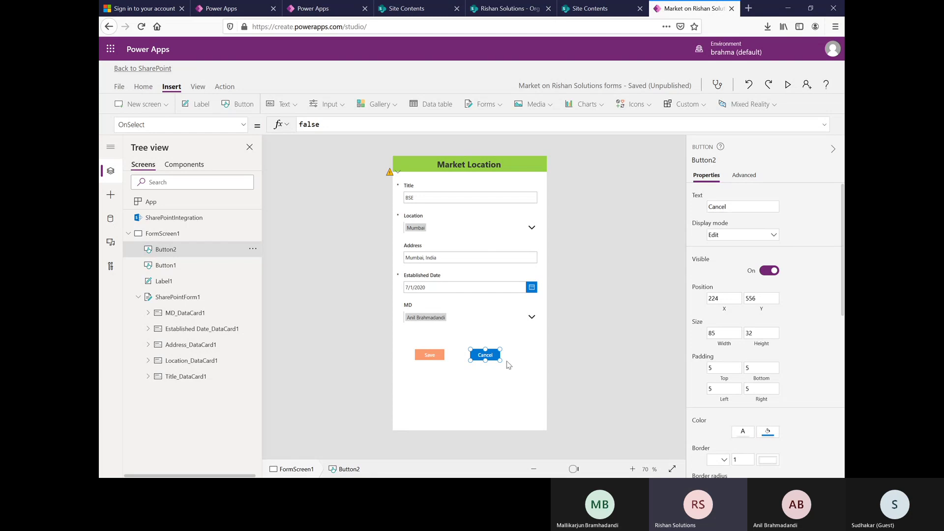
# Fill the Cancel button with the same light orange theme color as the Save button
pyautogui.scroll(-4, 804, 350)
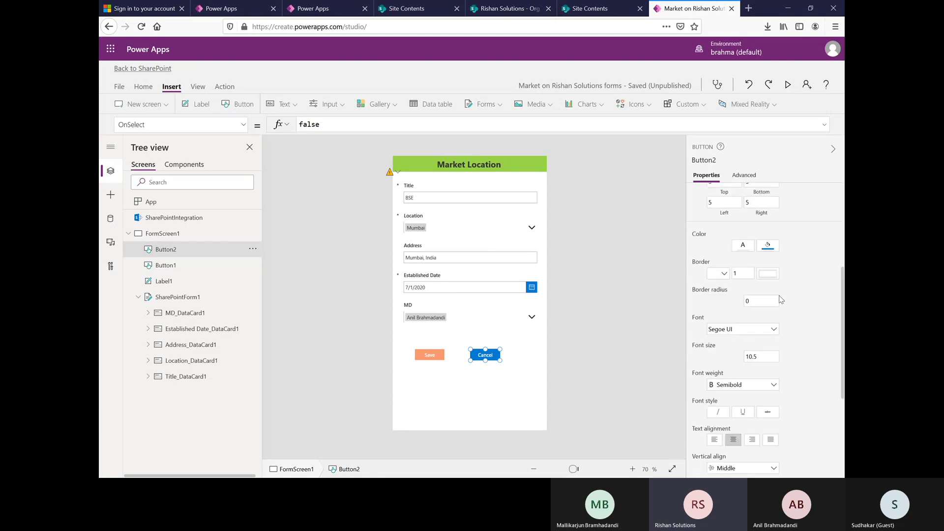
pyautogui.click(768, 247)
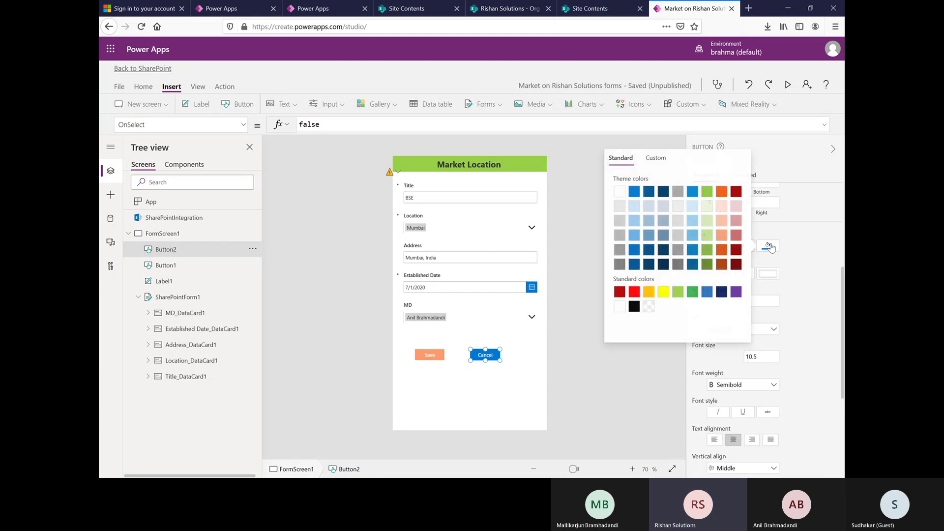
pyautogui.click(720, 237)
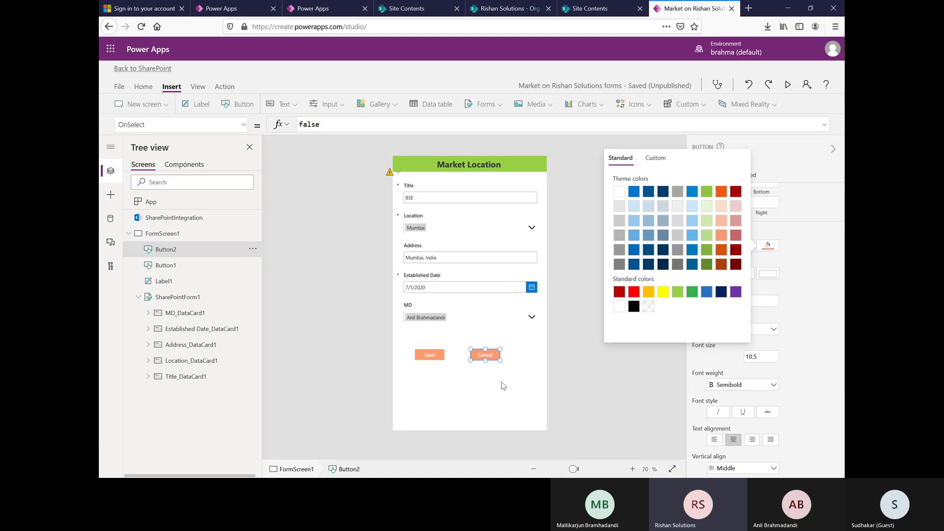
pyautogui.click(815, 260)
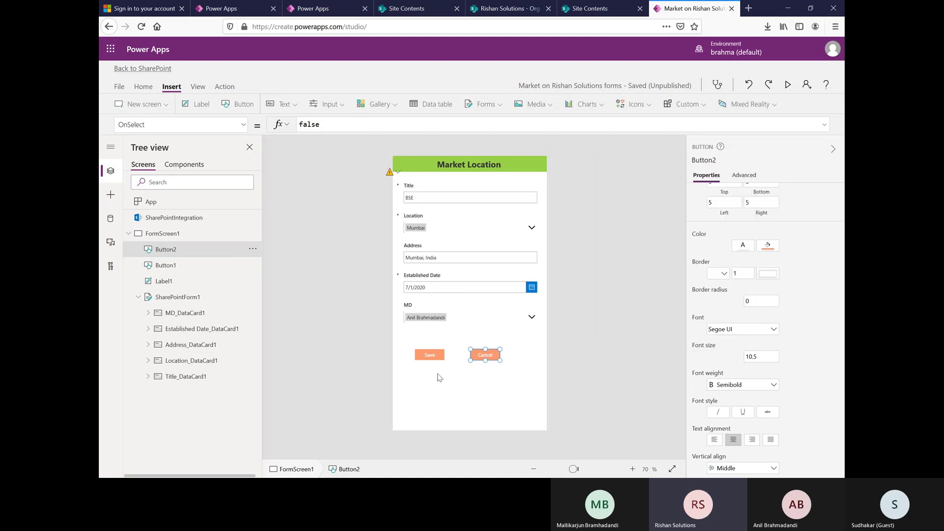
# Set the font weight of both the Save button and the Cancel button to Bold
pyautogui.click(436, 358)
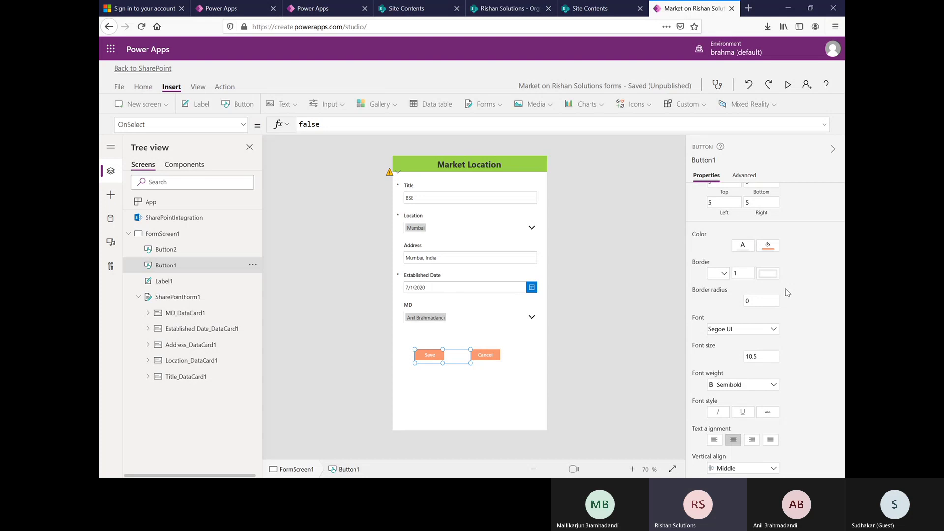
pyautogui.click(733, 386)
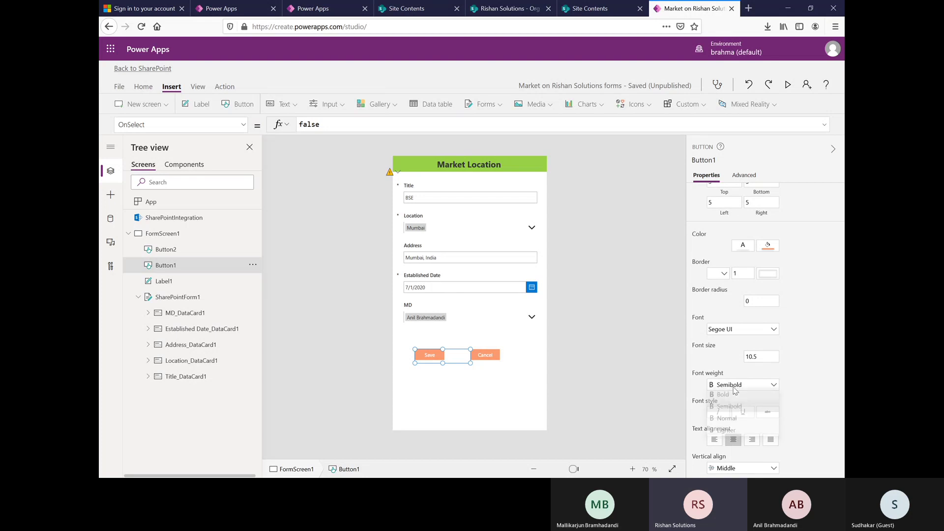
pyautogui.click(724, 397)
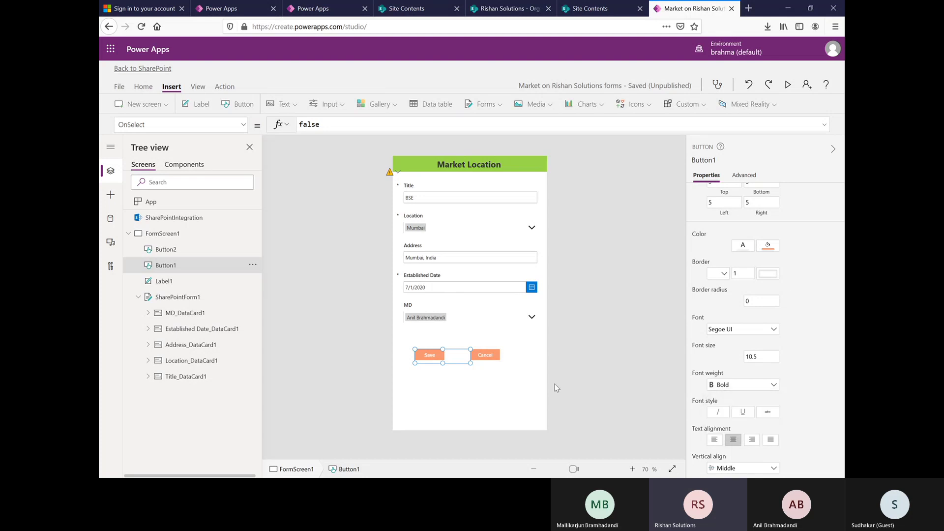
pyautogui.click(495, 359)
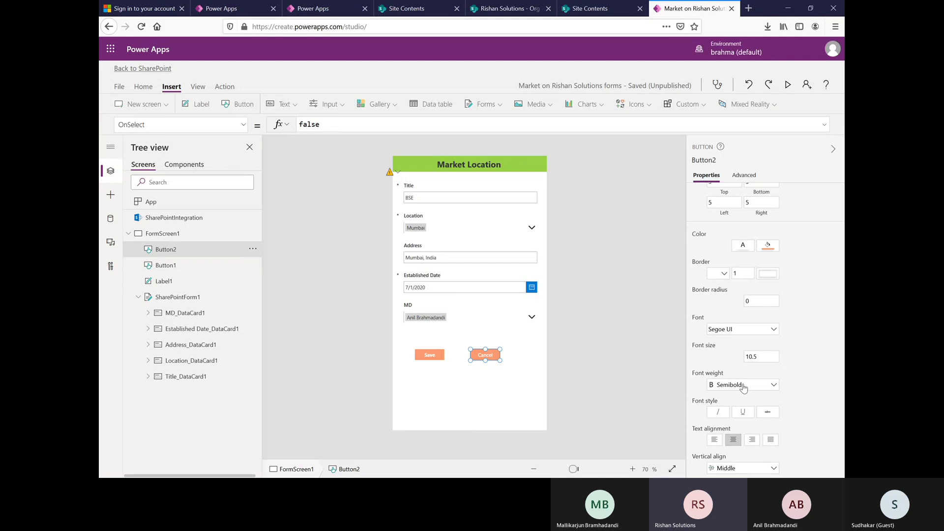
pyautogui.click(742, 386)
pyautogui.click(734, 398)
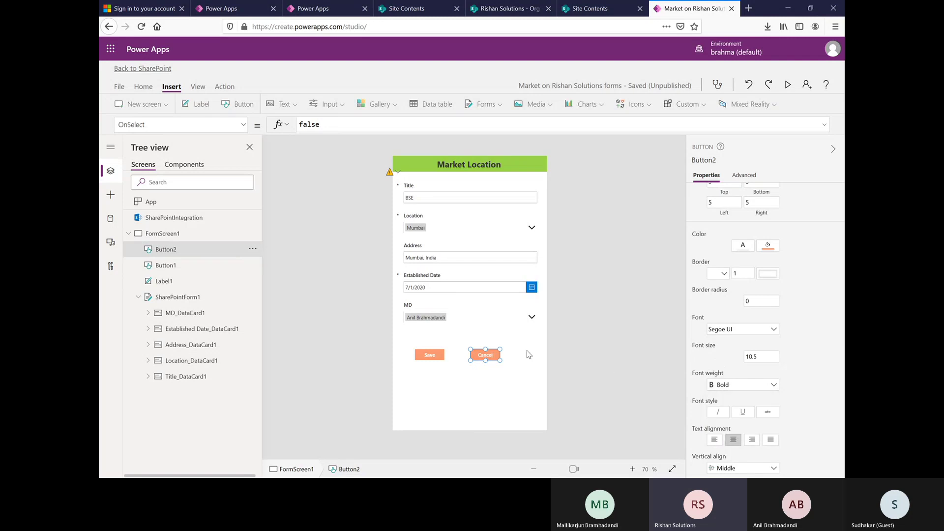
# Stretch the form's top edge up toward the Market Location header and set the form's Y position to 46
pyautogui.click(521, 388)
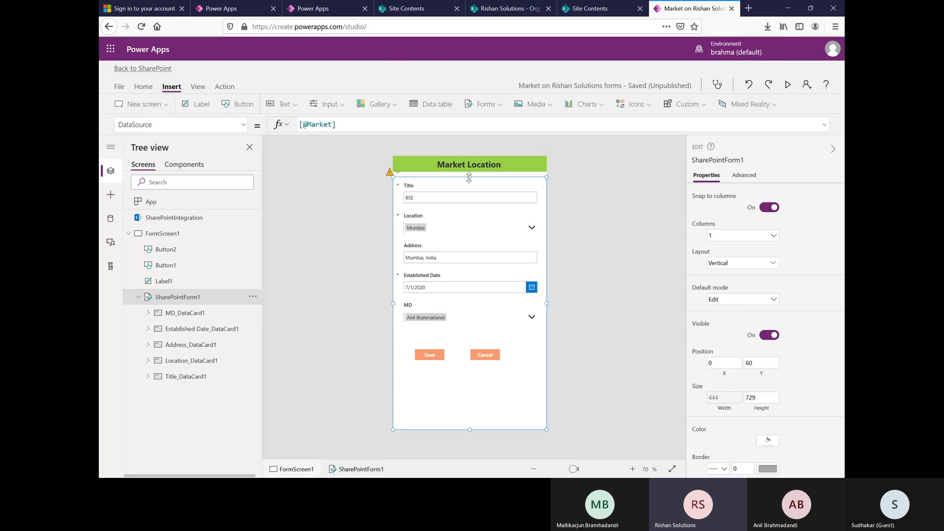
pyautogui.moveTo(469, 176); pyautogui.dragTo(470, 171)
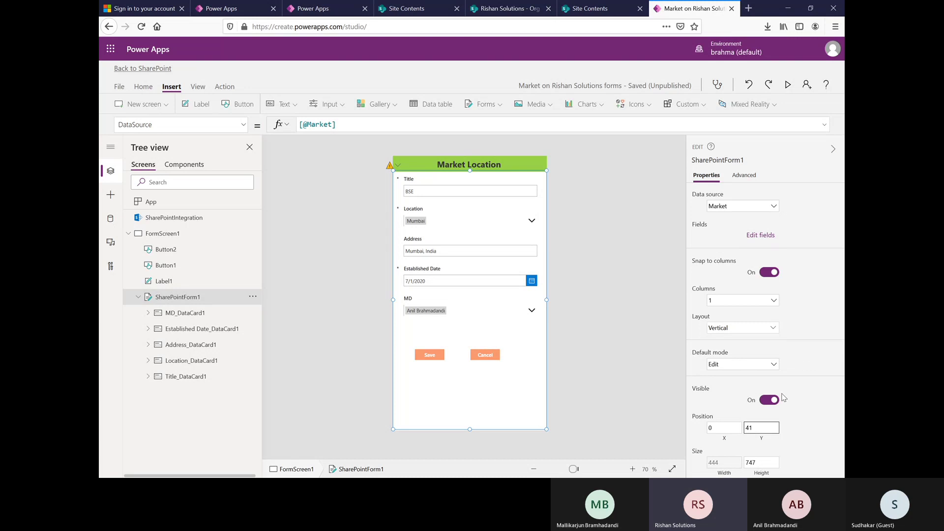
pyautogui.scroll(-2, 804, 368)
pyautogui.click(762, 362)
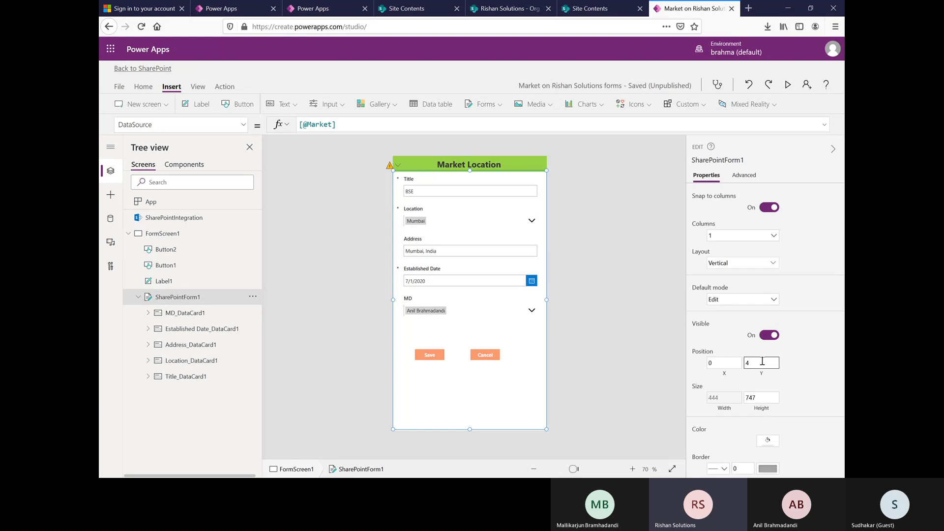
pyautogui.write('6')
pyautogui.press('Return')
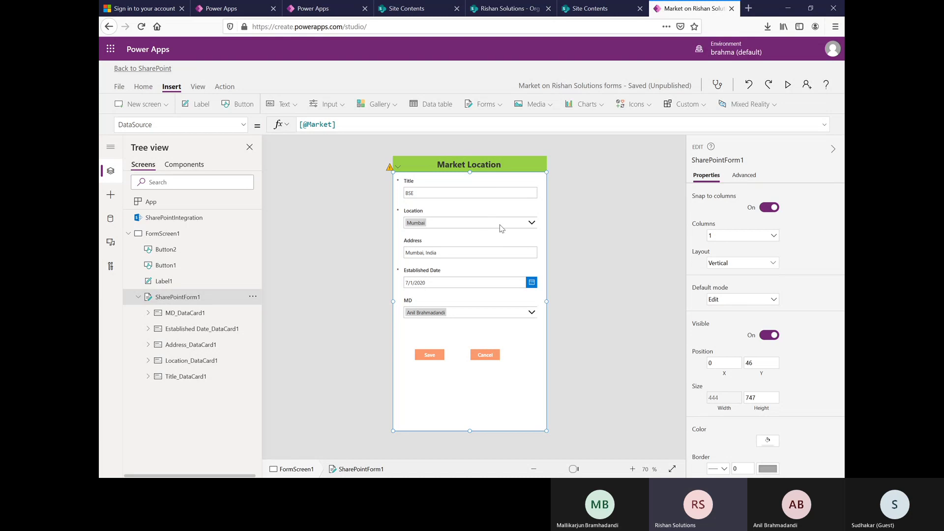
# Set the Save button's OnSelect formula to SubmitForm(SharePointForm1)
pyautogui.click(431, 361)
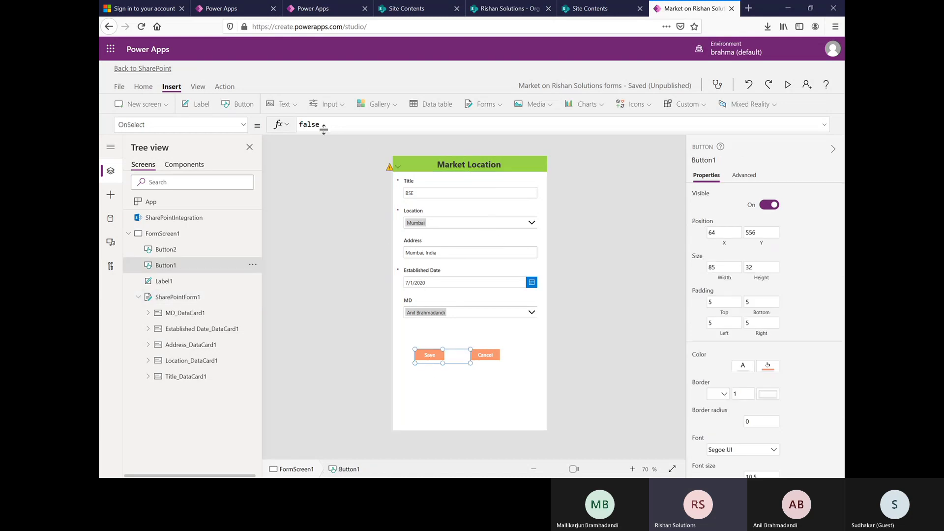
pyautogui.moveTo(335, 128); pyautogui.dragTo(292, 129)
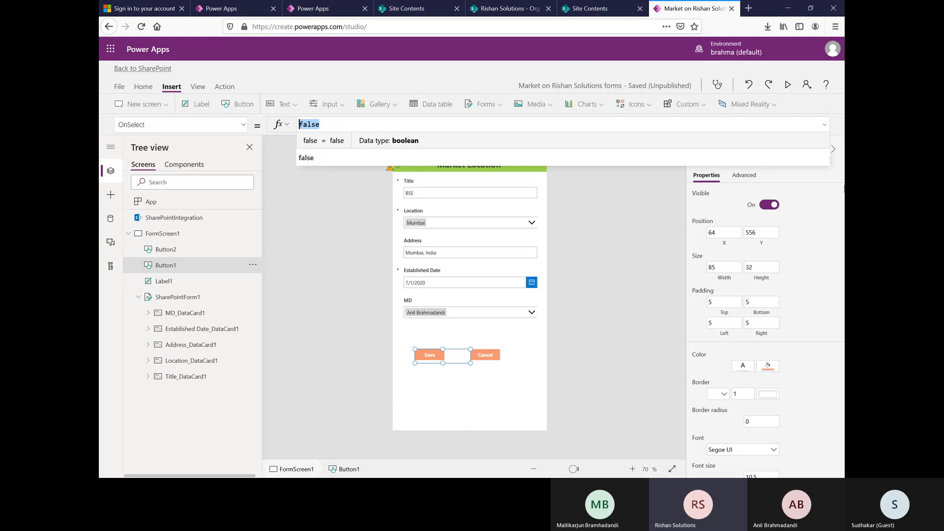
pyautogui.write('Sub')
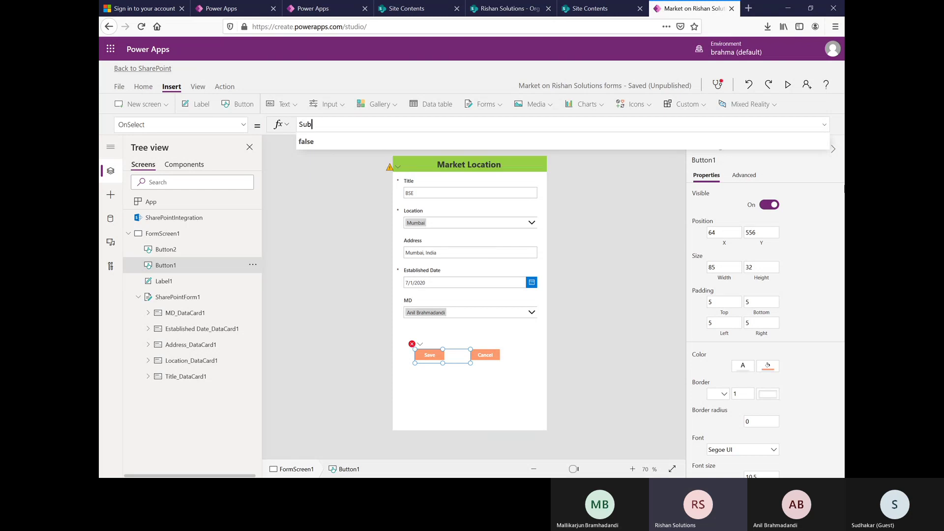
pyautogui.press('Tab')
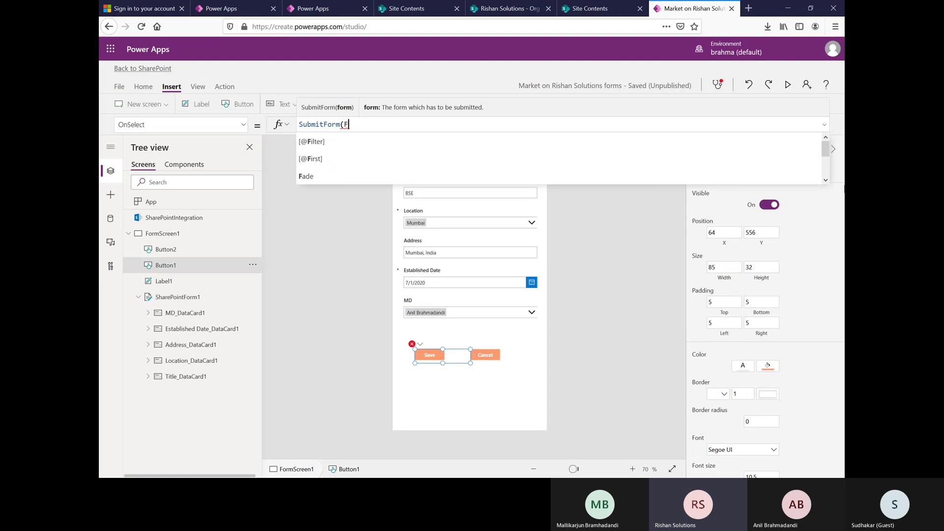
pyautogui.write('\\')
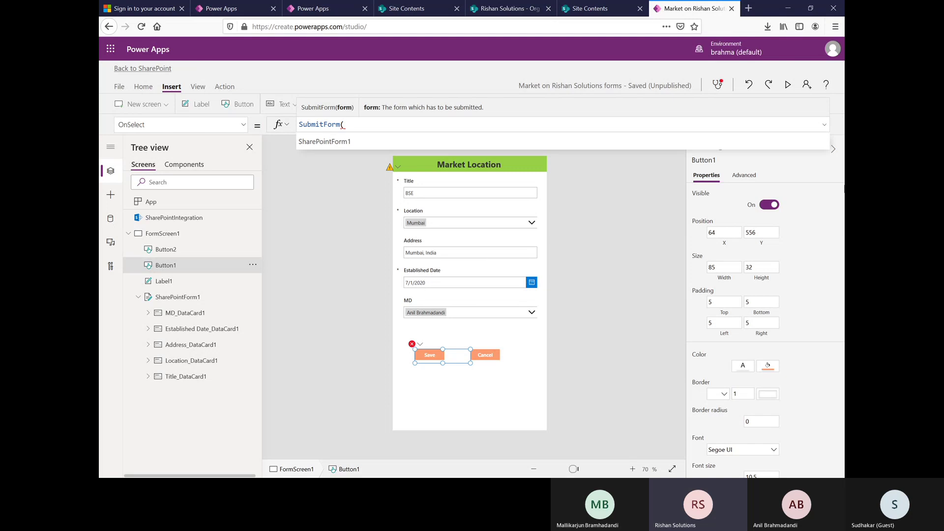
pyautogui.write('Sha')
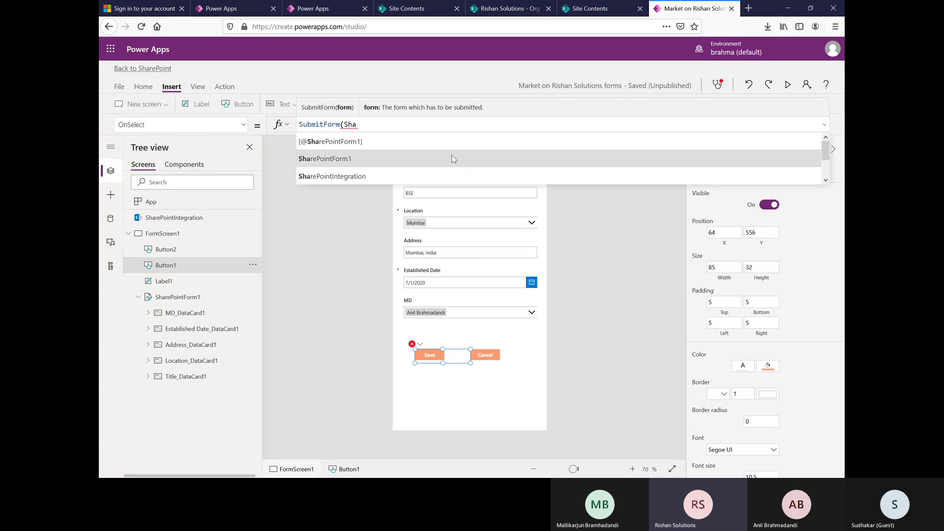
pyautogui.click(430, 157)
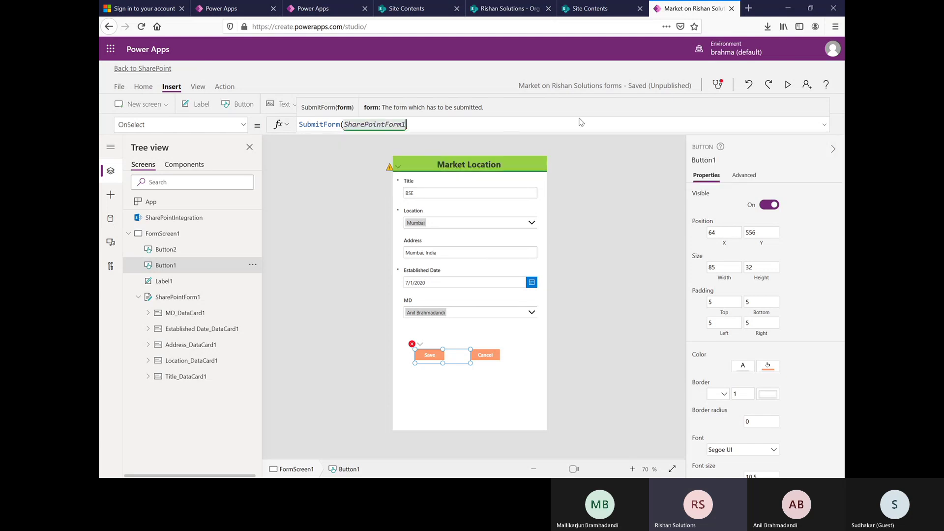
# Set the Cancel button's OnSelect formula to ResetForm(SharePointForm1)
pyautogui.click(482, 357)
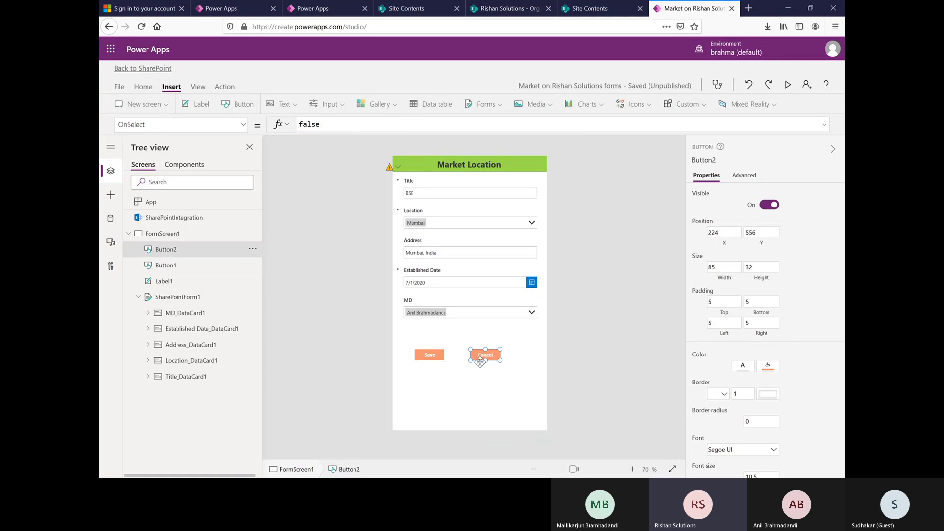
pyautogui.doubleClick(315, 123)
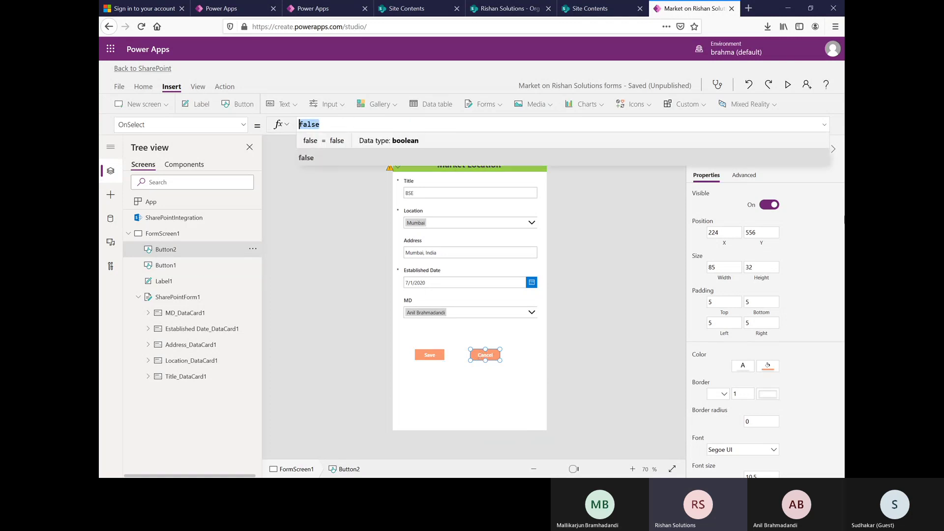
pyautogui.write('reset')
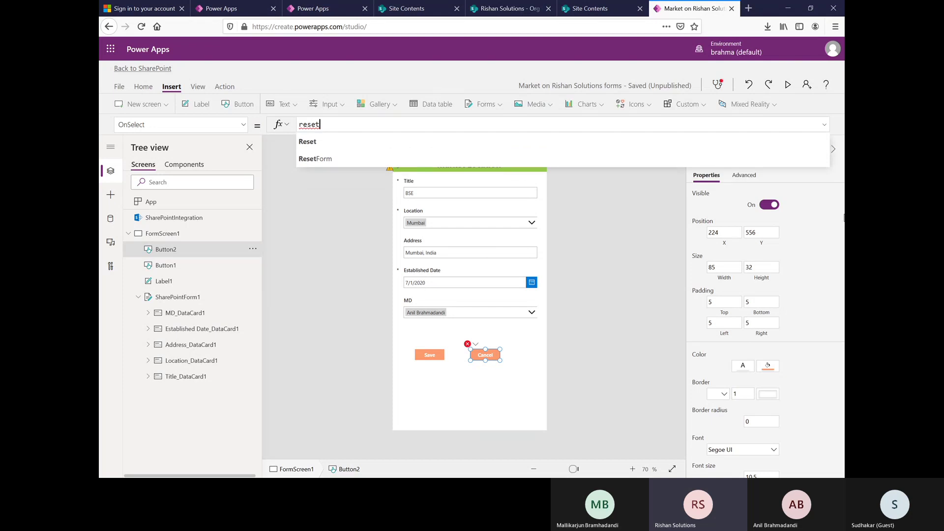
pyautogui.click(371, 156)
pyautogui.click(400, 143)
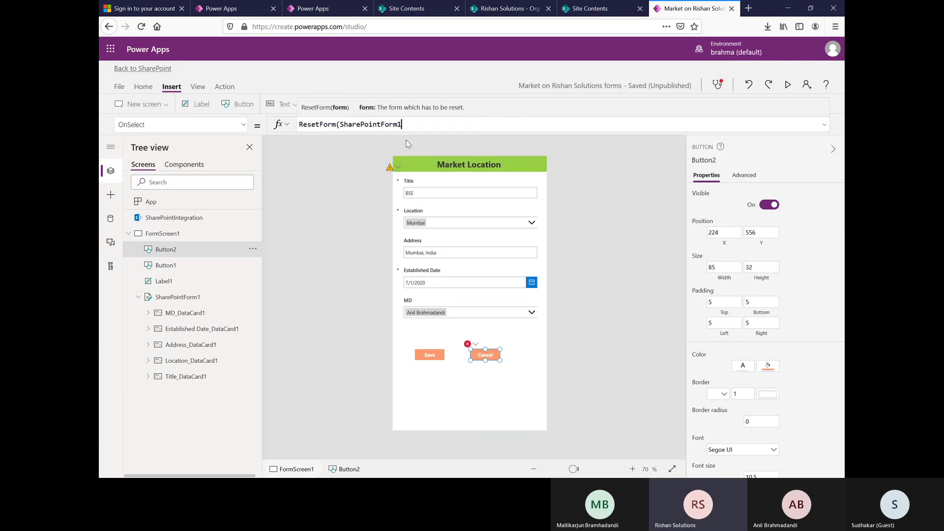
pyautogui.write(')')
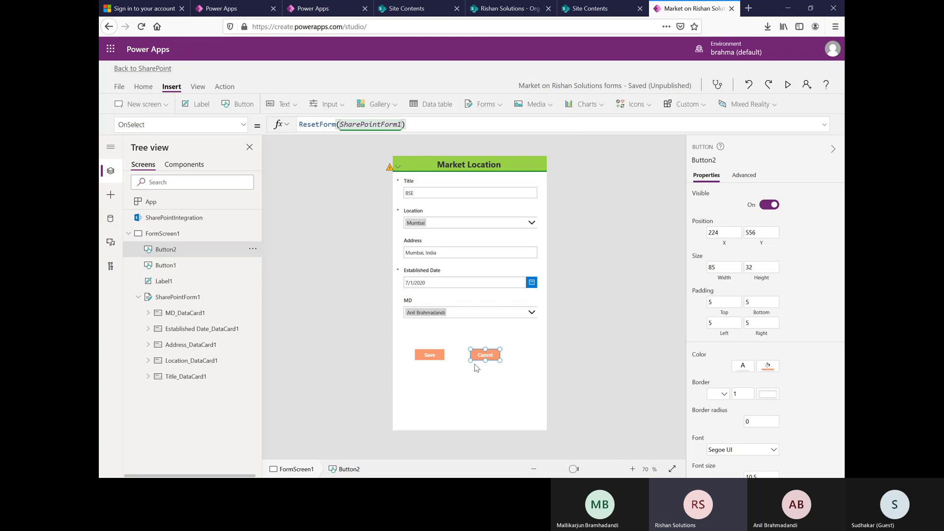
pyautogui.click(472, 405)
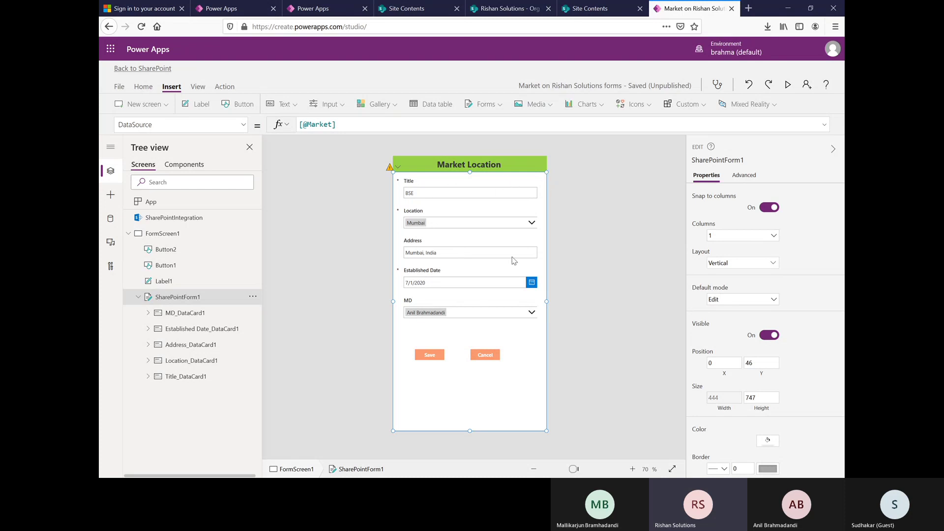
pyautogui.click(745, 236)
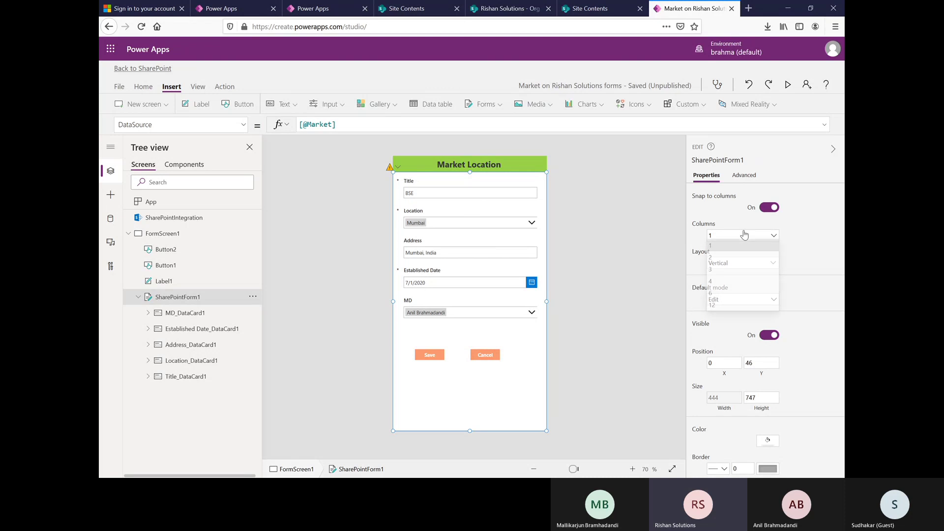
pyautogui.click(745, 236)
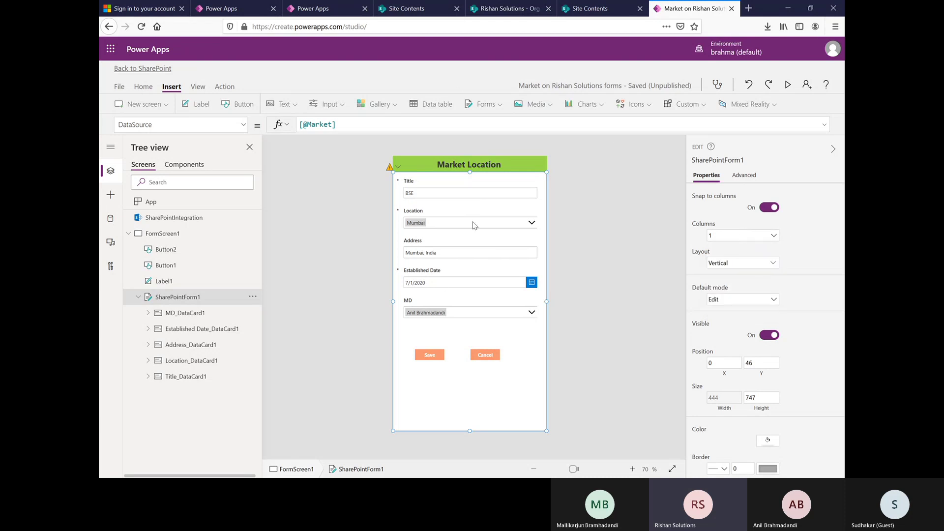
# Preview the Market Location form with its fields and buttons, and return to editing
pyautogui.click(787, 85)
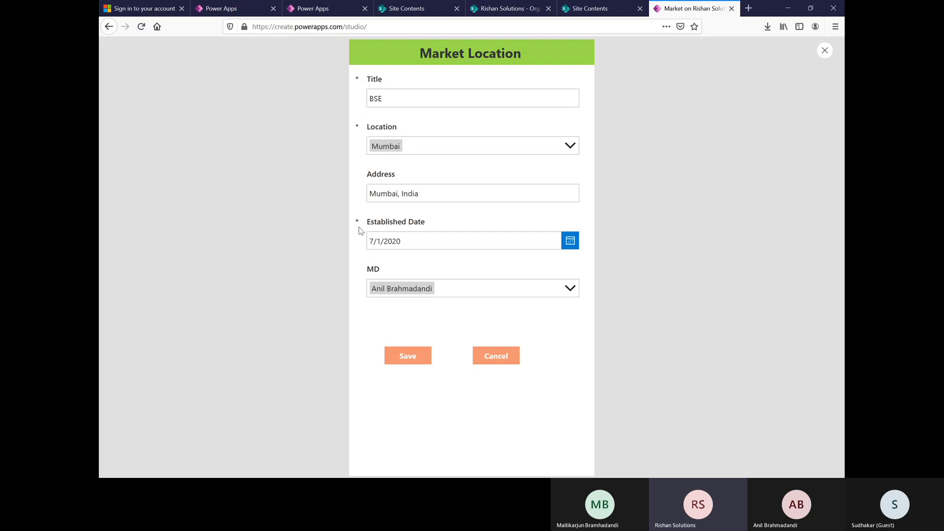
pyautogui.click(825, 52)
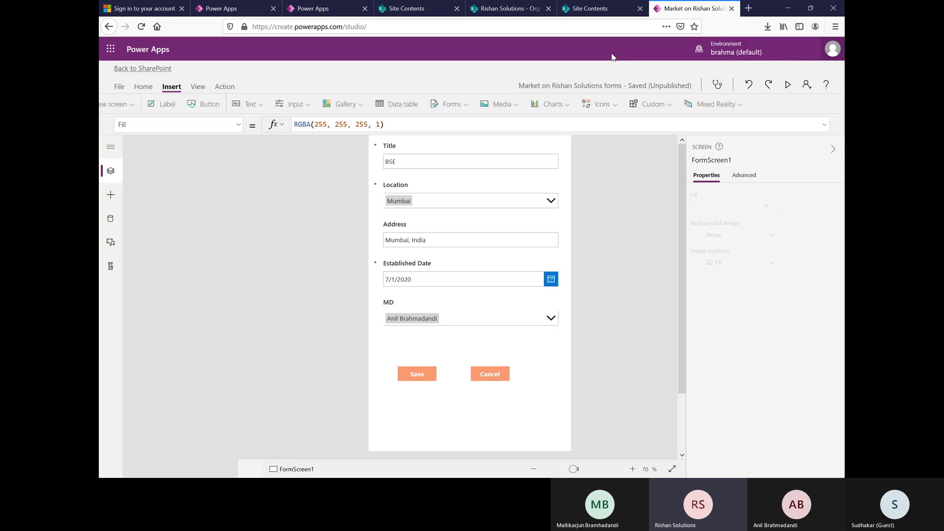
pyautogui.click(547, 295)
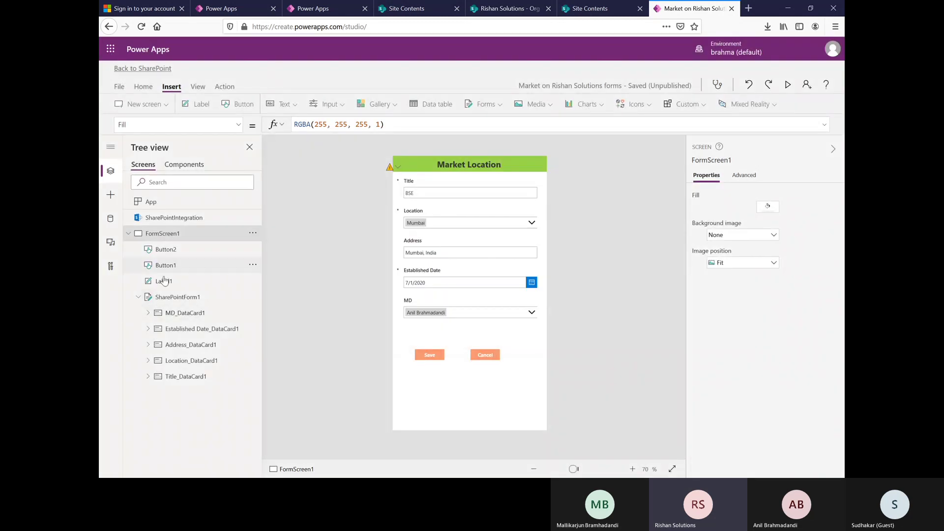
# Set the text color of the Title card's required-field star to the orange theme color
pyautogui.click(149, 377)
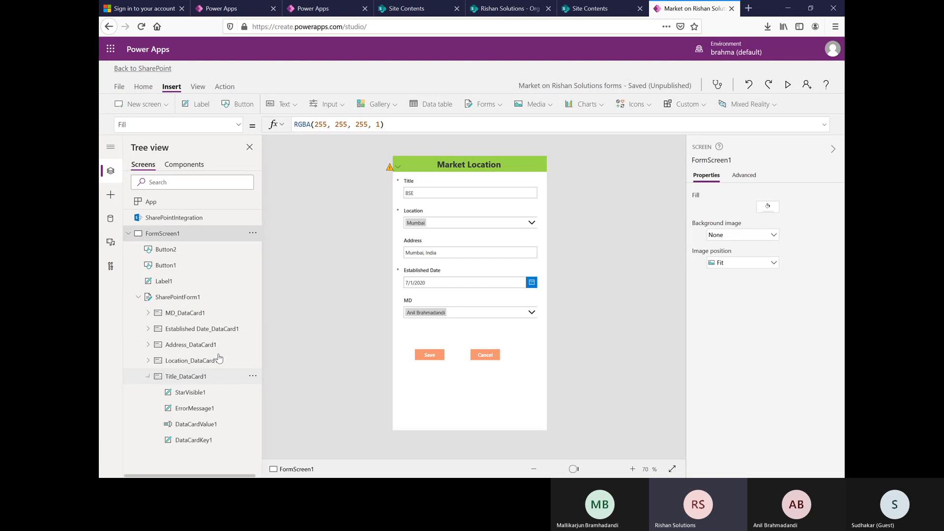
pyautogui.click(188, 394)
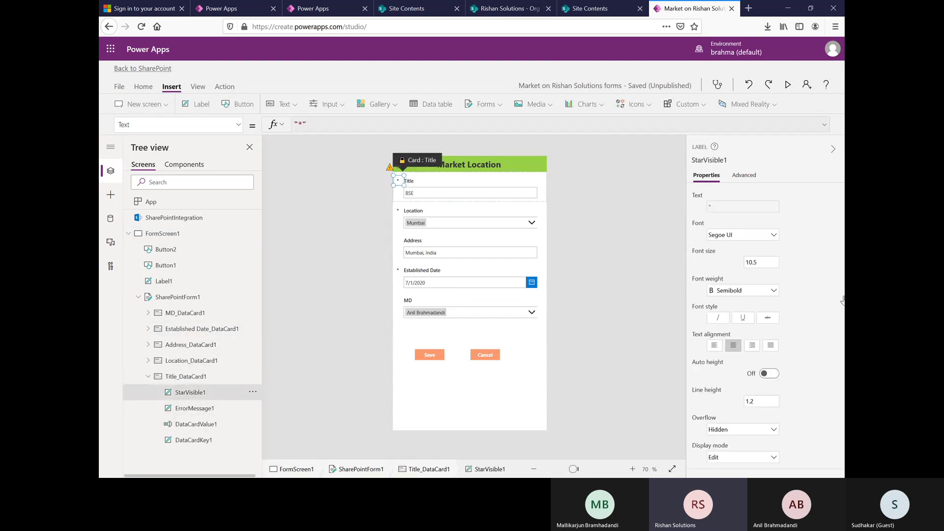
pyautogui.scroll(-5, 818, 300)
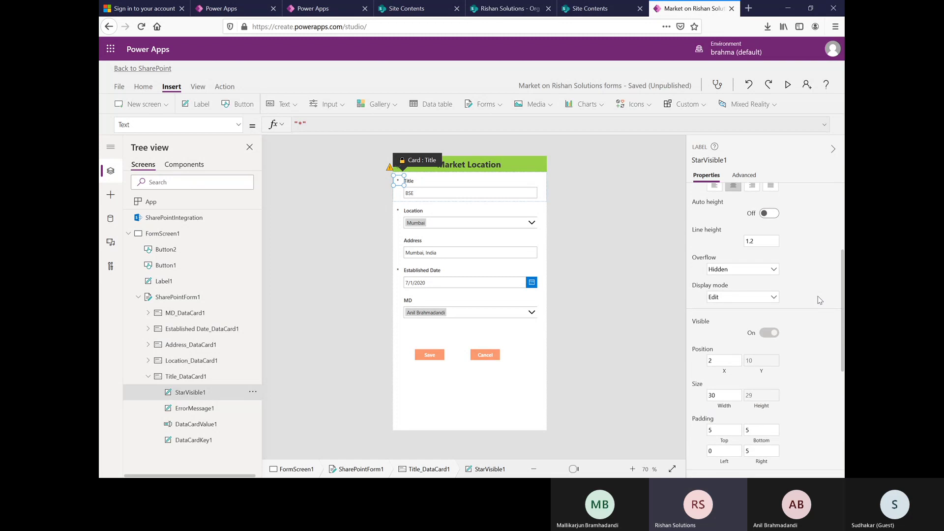
pyautogui.scroll(-2, 819, 296)
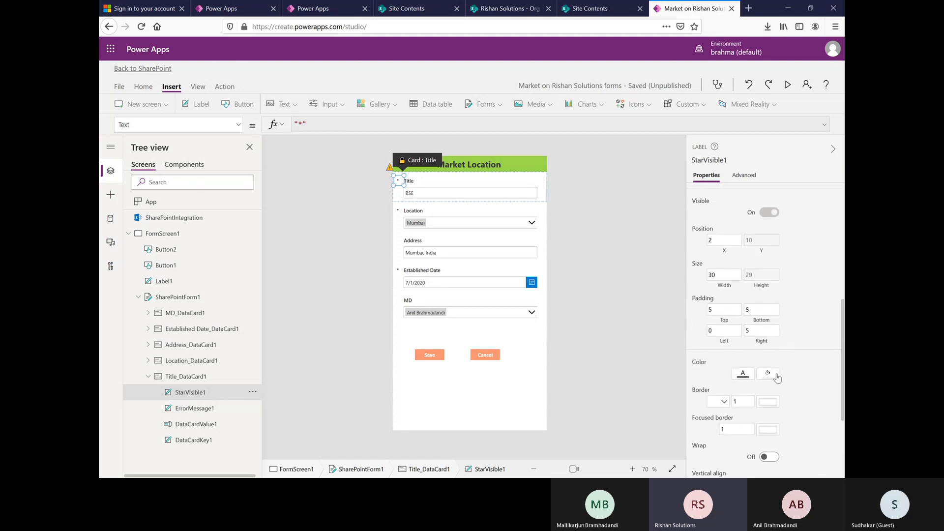
pyautogui.click(753, 378)
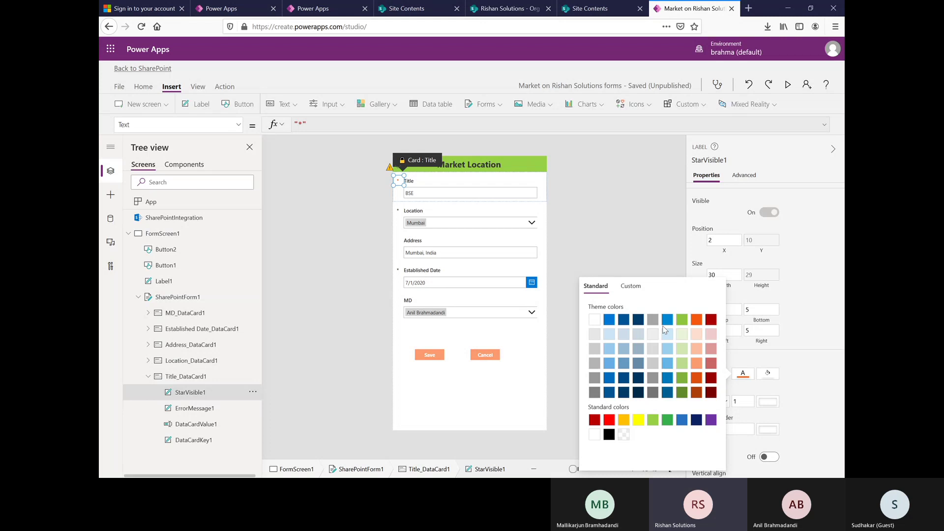
pyautogui.click(510, 398)
# Set the text color of the Location card's required-field star to the orange theme color
pyautogui.click(148, 360)
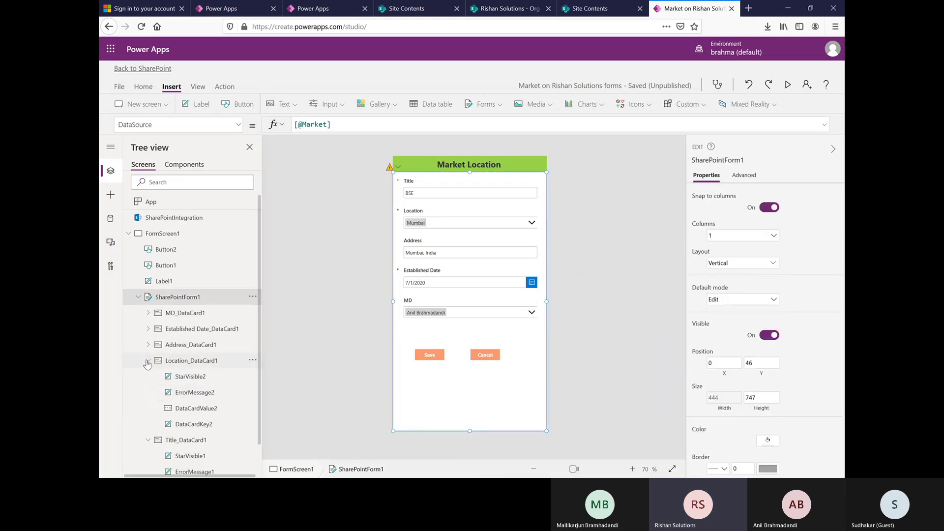
pyautogui.click(148, 361)
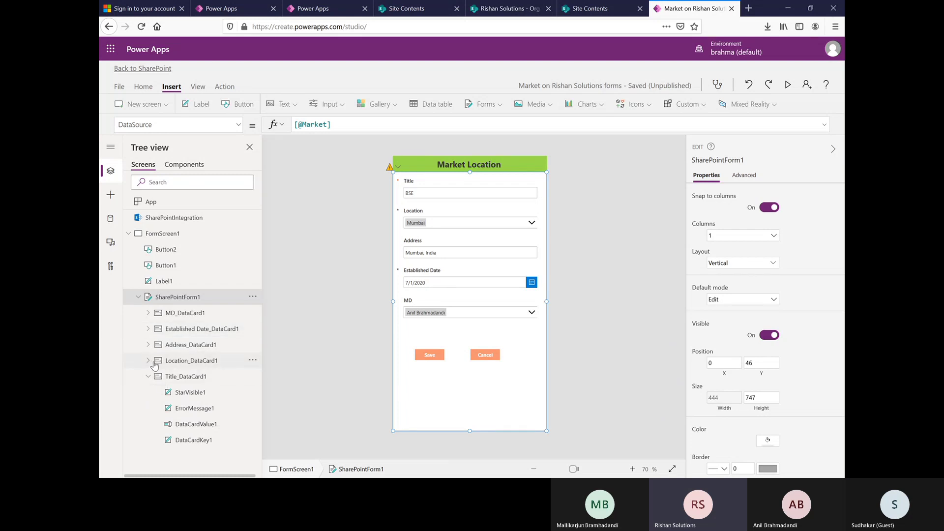
pyautogui.click(154, 364)
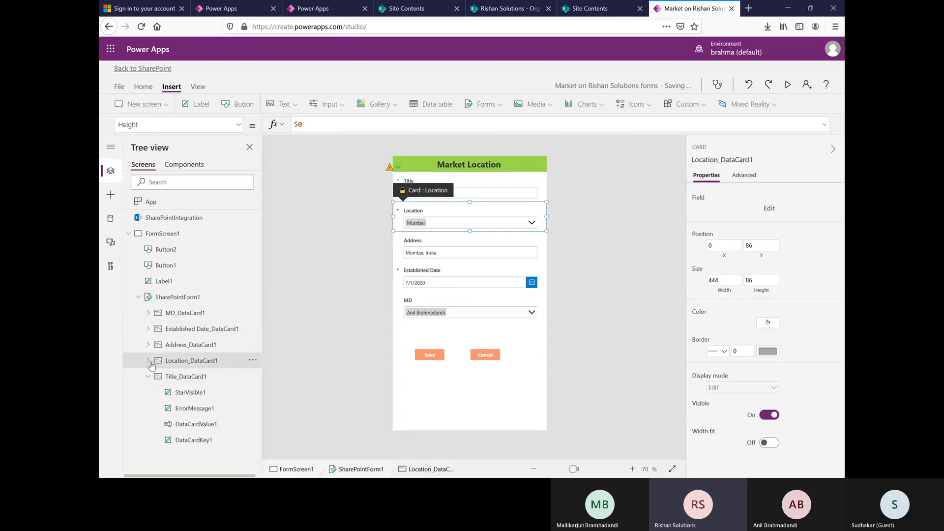
pyautogui.click(148, 362)
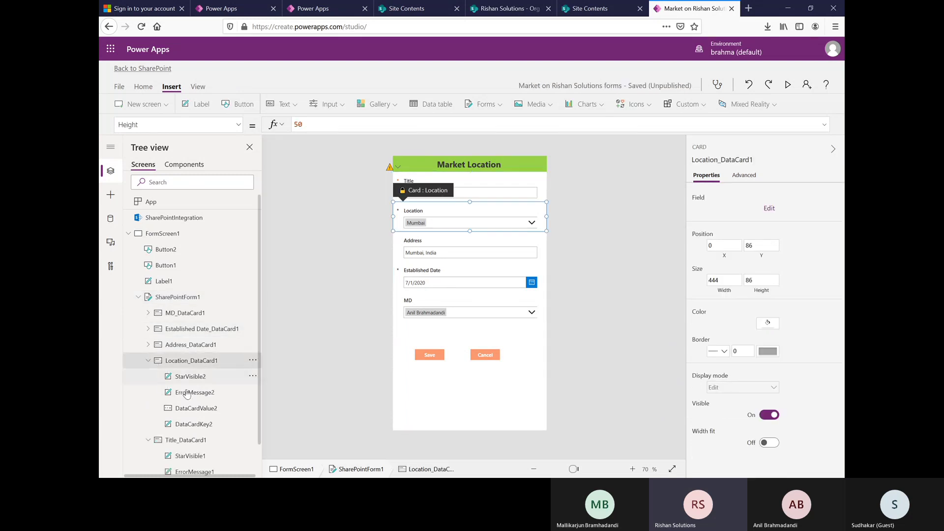
pyautogui.click(199, 377)
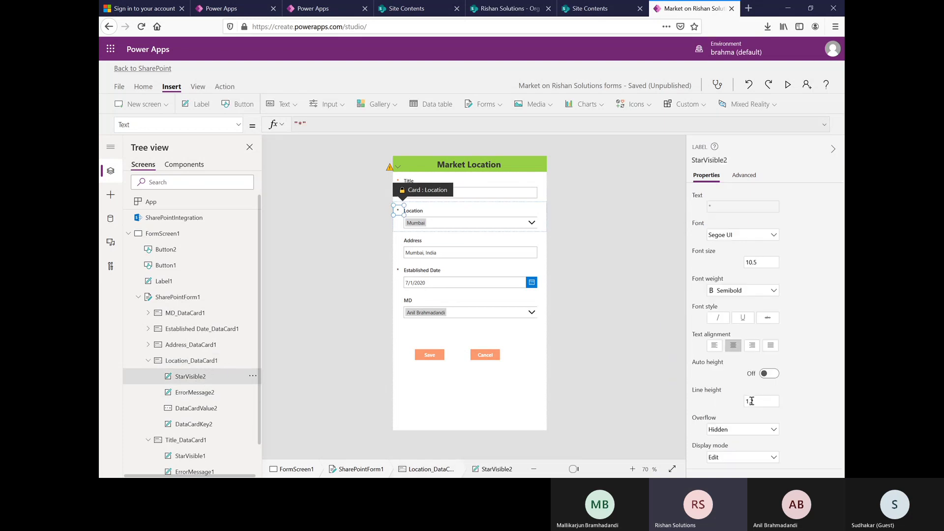
pyautogui.scroll(-10, 751, 401)
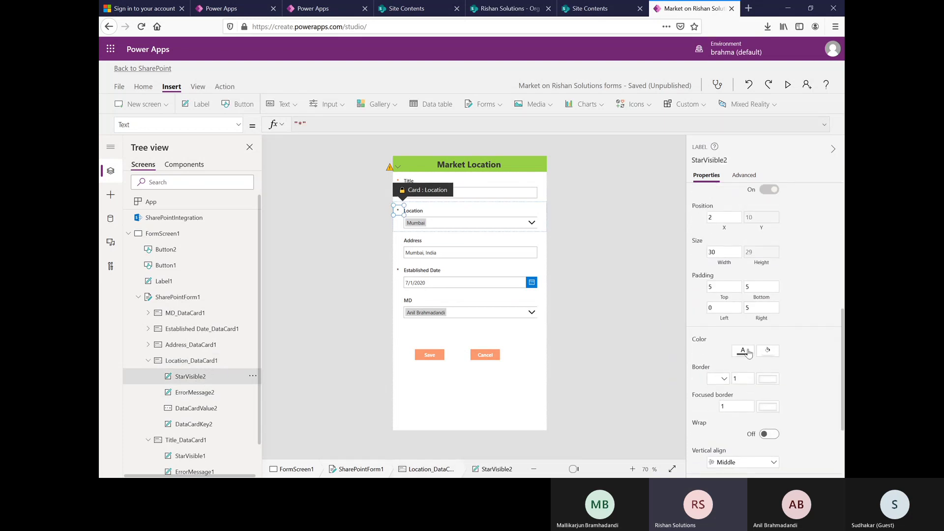
pyautogui.click(743, 351)
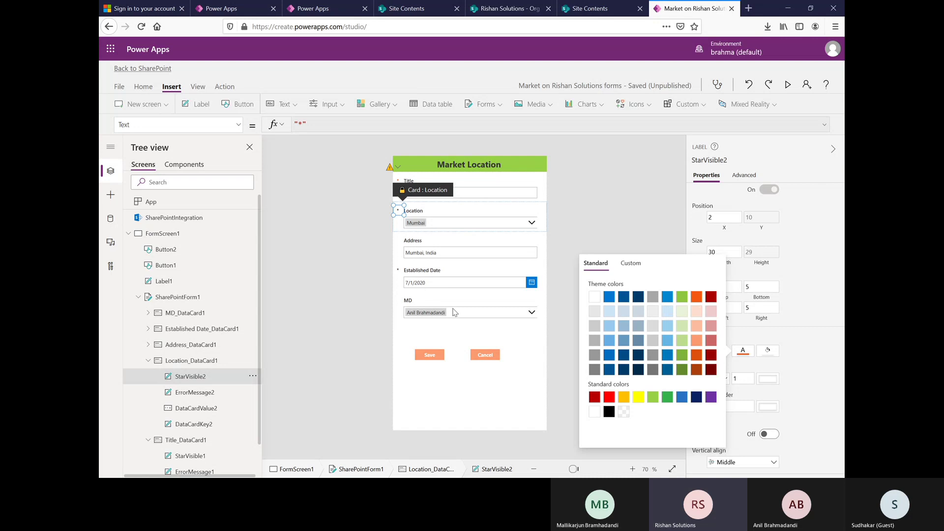
# Set the text color of the Established Date card's required-field star to the orange theme color
pyautogui.click(402, 274)
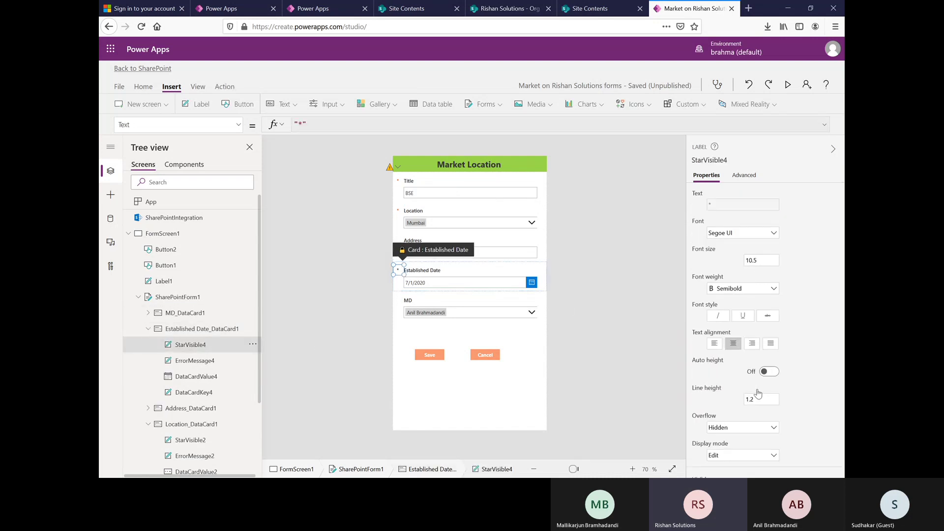
pyautogui.scroll(-5, 692, 366)
pyautogui.click(742, 438)
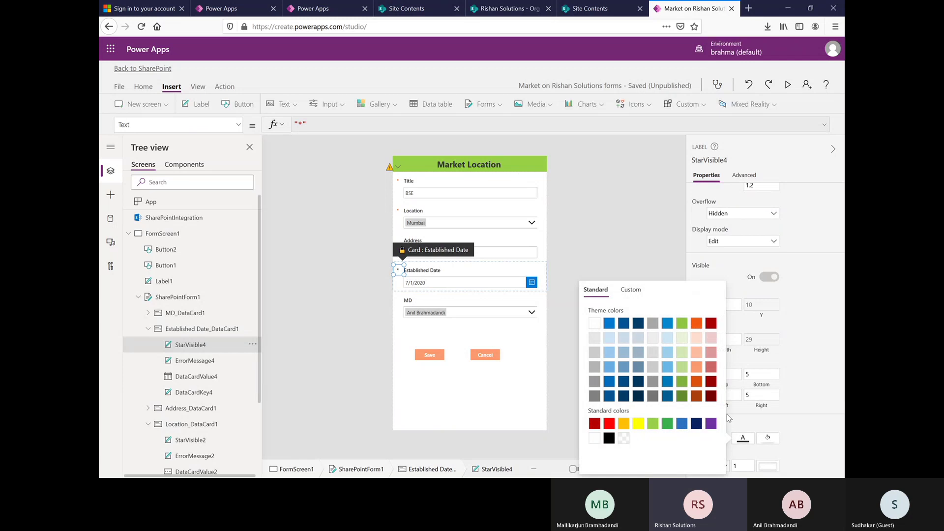
pyautogui.click(697, 325)
pyautogui.click(526, 381)
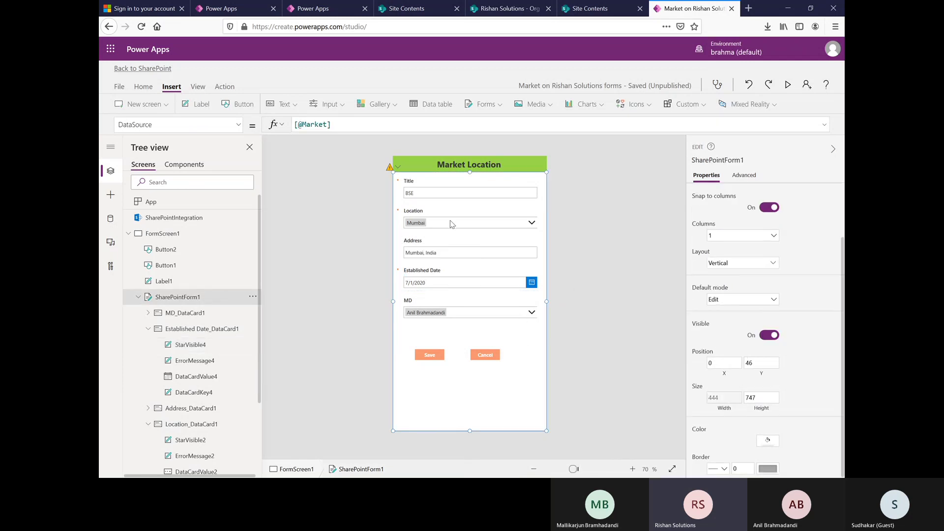
# Open the formula behind SharePointForm1's warning for inspection, and return to the form screen
pyautogui.click(396, 172)
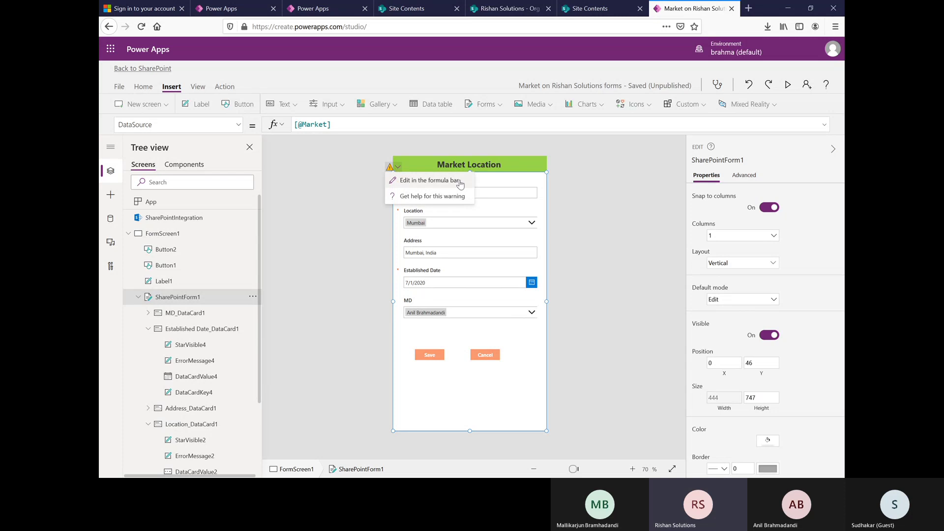
pyautogui.click(441, 184)
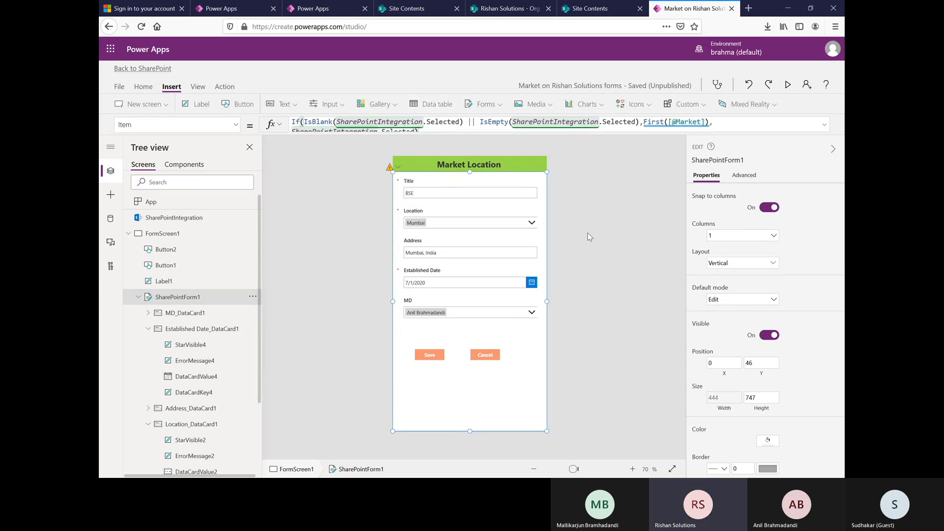
pyautogui.click(621, 158)
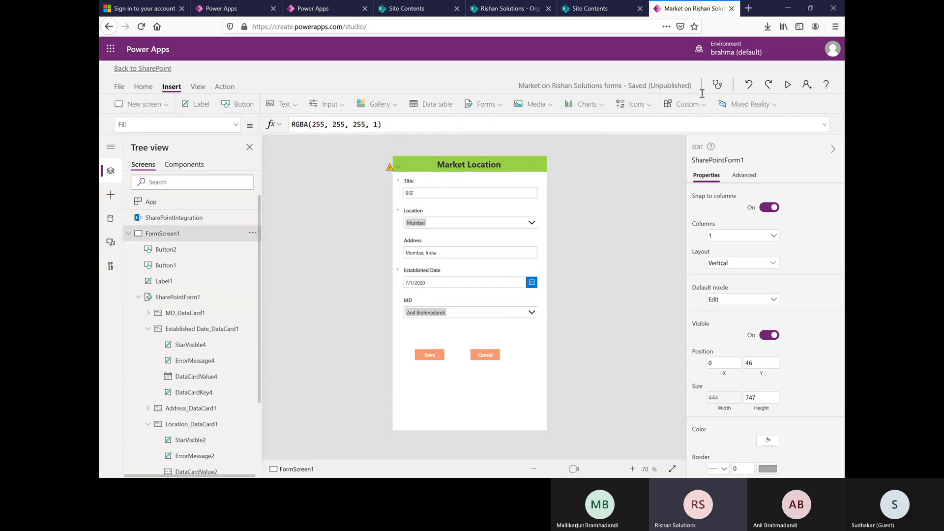
# Preview the form to check the recolored required-field stars, and return to editing
pyautogui.click(788, 86)
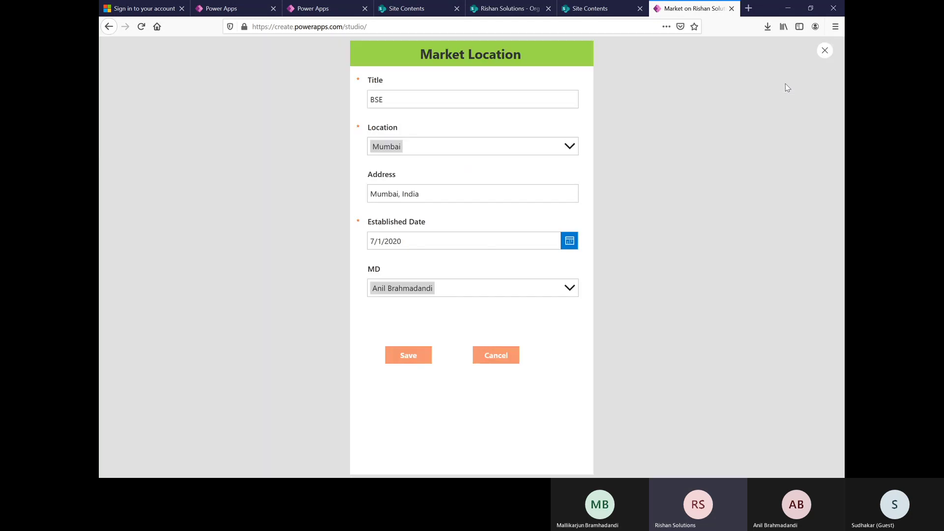
pyautogui.click(826, 51)
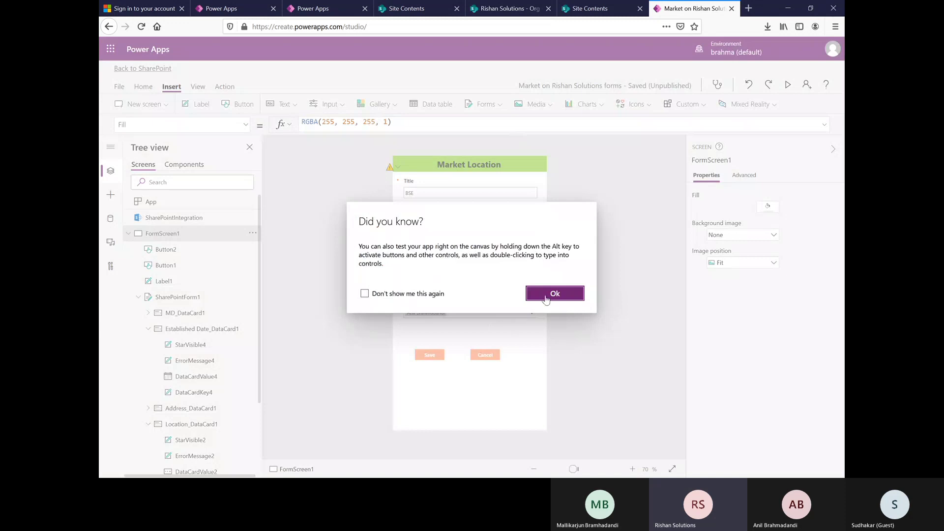
pyautogui.click(554, 294)
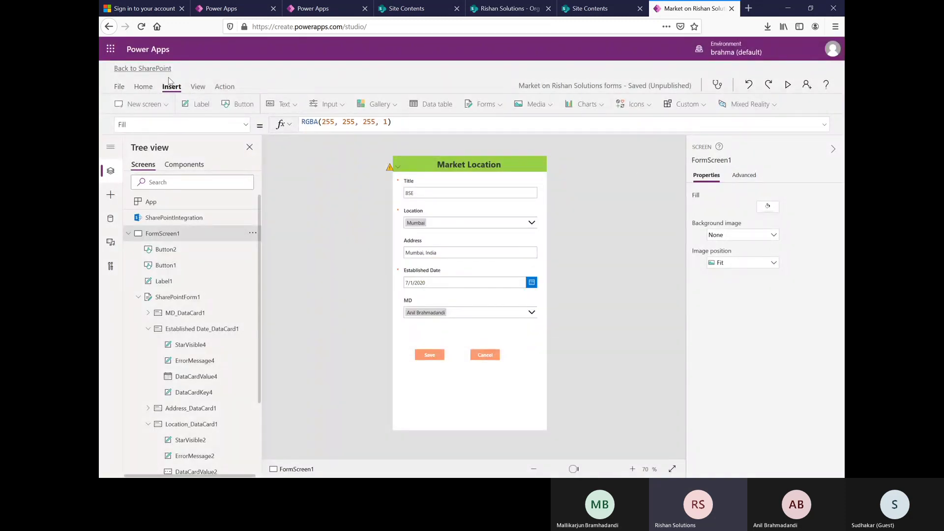
# Save the customized Market form without a version note
pyautogui.click(119, 88)
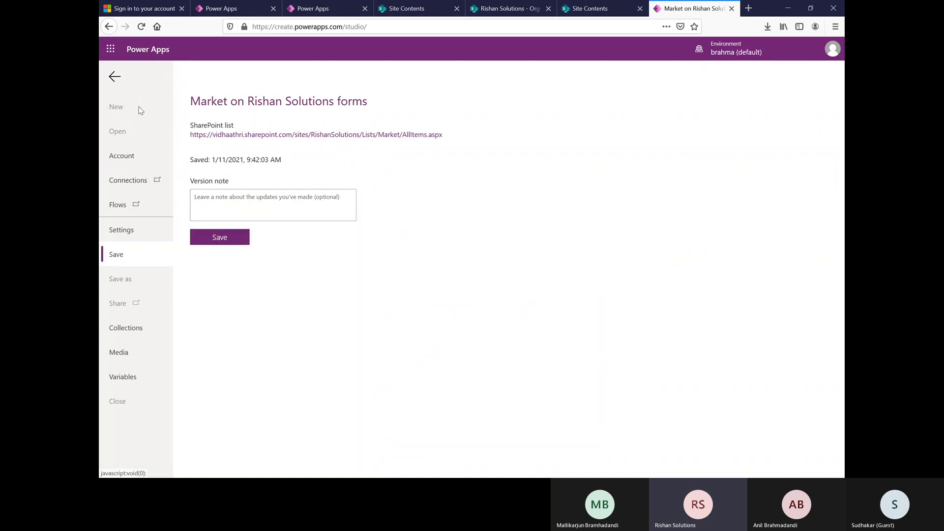
pyautogui.click(116, 77)
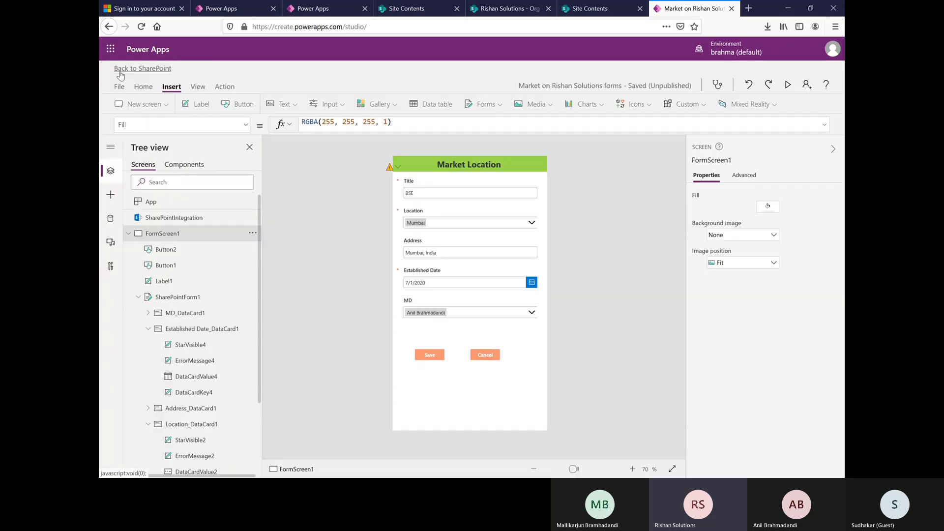
pyautogui.click(122, 88)
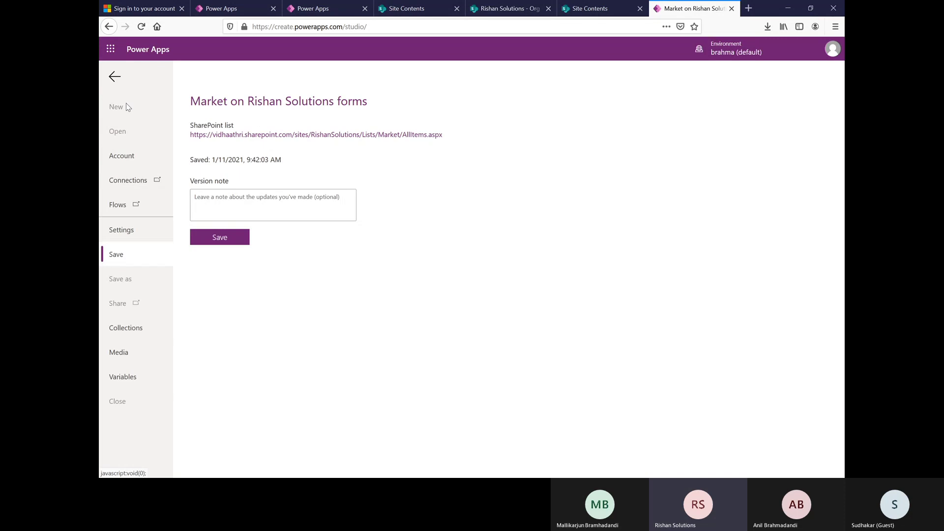
pyautogui.click(212, 236)
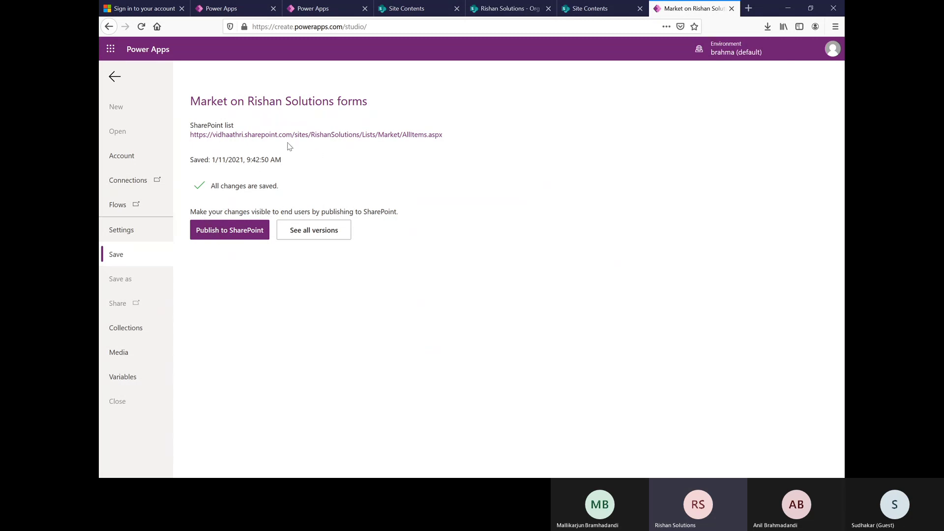
# Switch to SharePoint, open the Market list, and check its new item form and the BSE item's edit form
pyautogui.click(579, 12)
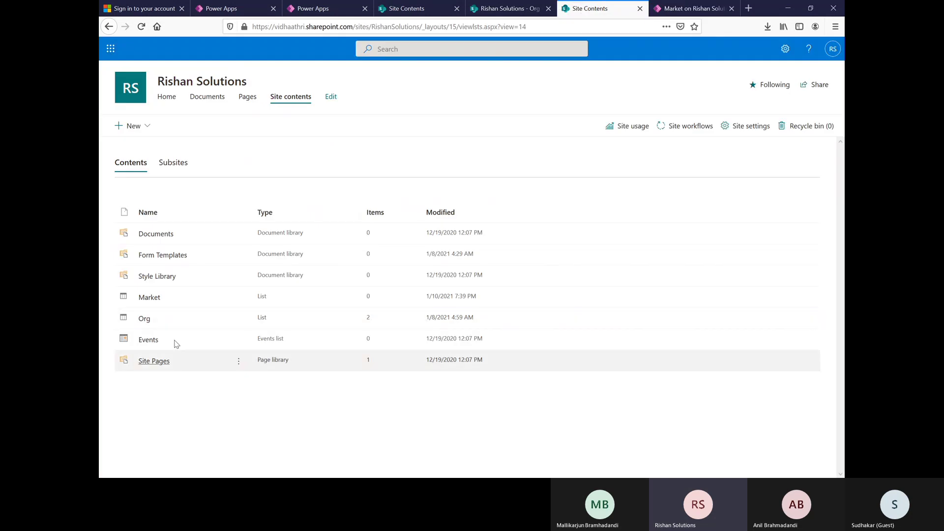
pyautogui.click(144, 297)
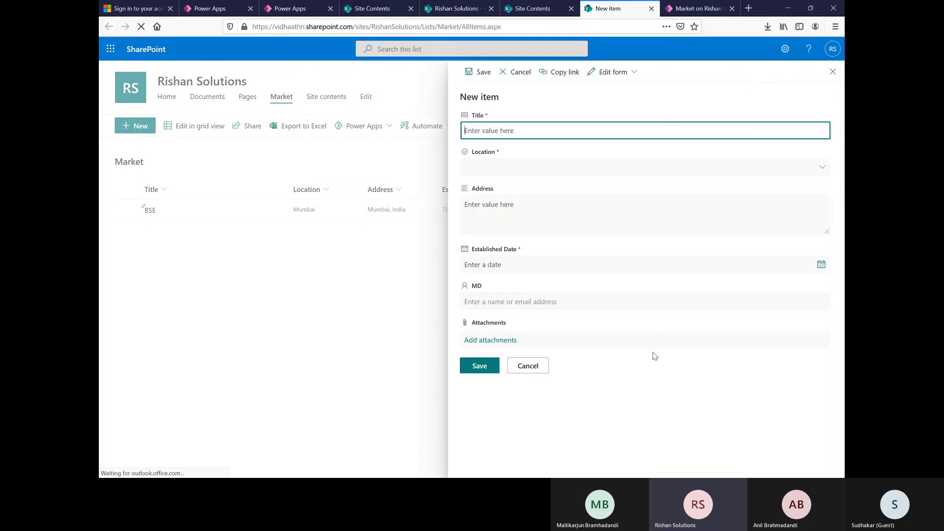
pyautogui.click(833, 71)
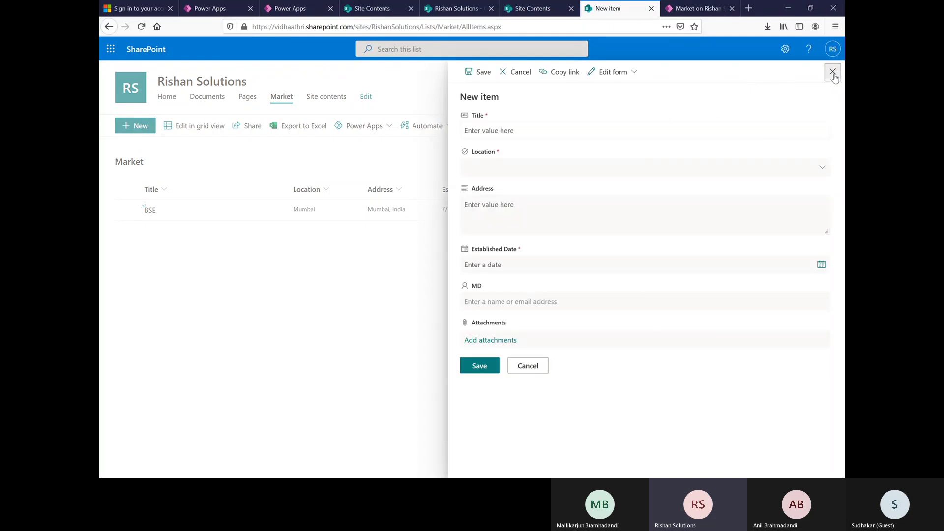
pyautogui.click(180, 203)
pyautogui.click(132, 127)
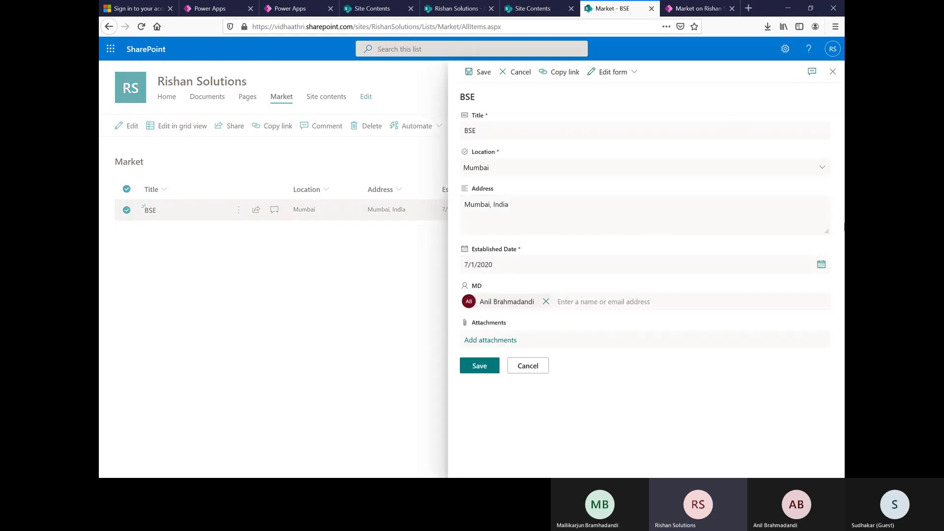
pyautogui.click(833, 71)
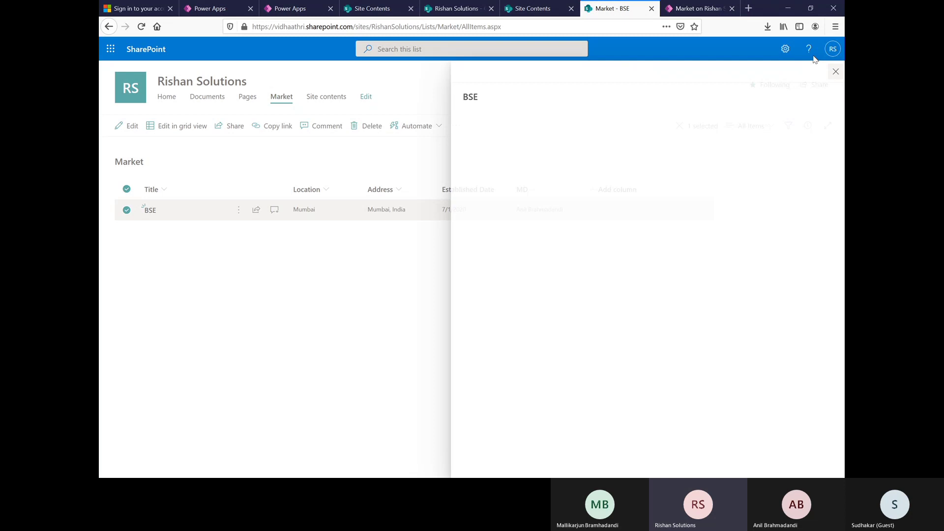
# Switch back to Power Apps and publish the saved Market form to SharePoint
pyautogui.click(705, 14)
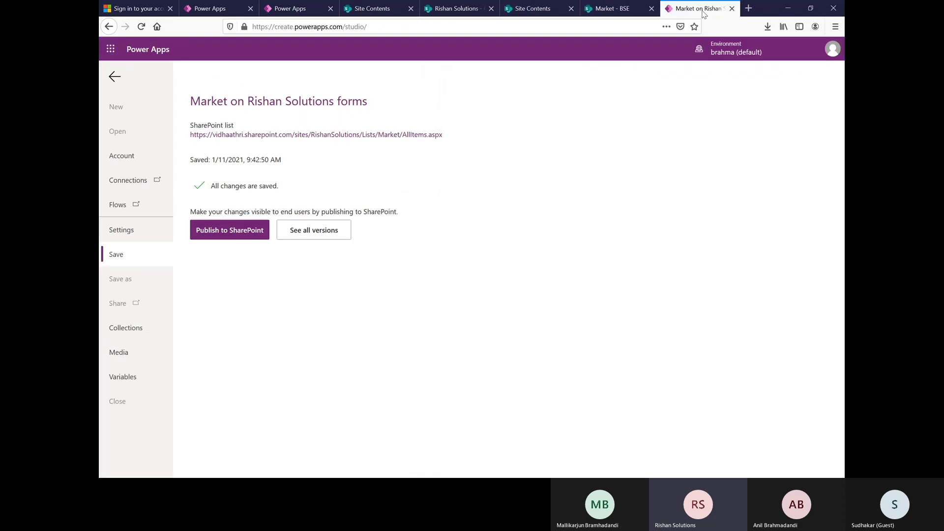
pyautogui.click(223, 234)
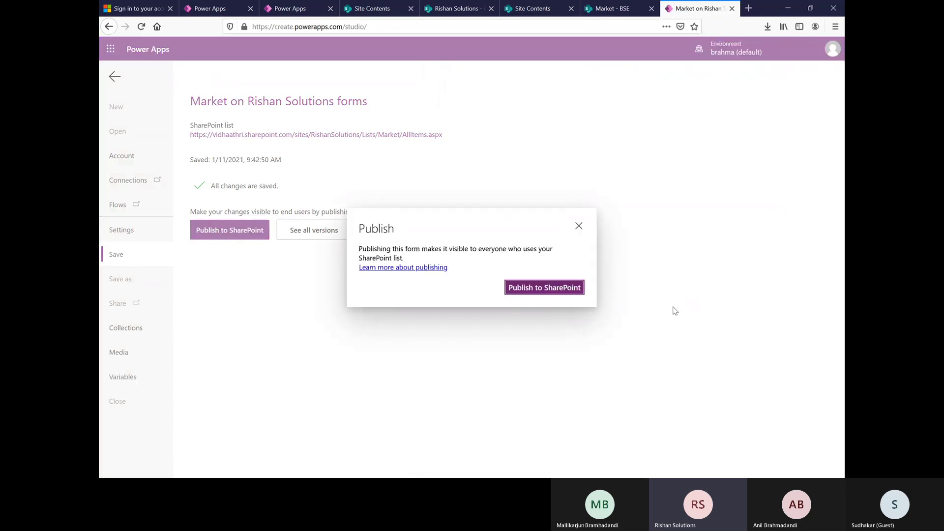
pyautogui.click(523, 292)
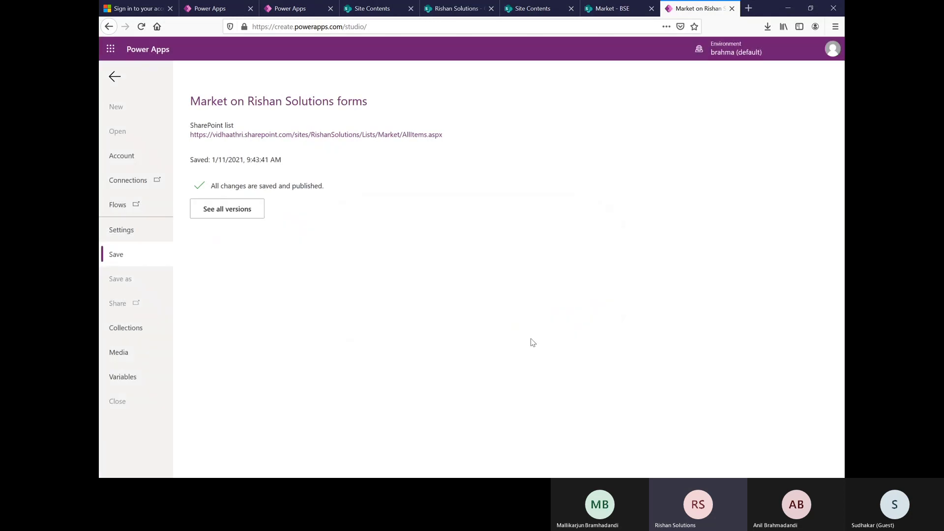
# Switch to the SharePoint Market list and reload its page
pyautogui.click(606, 12)
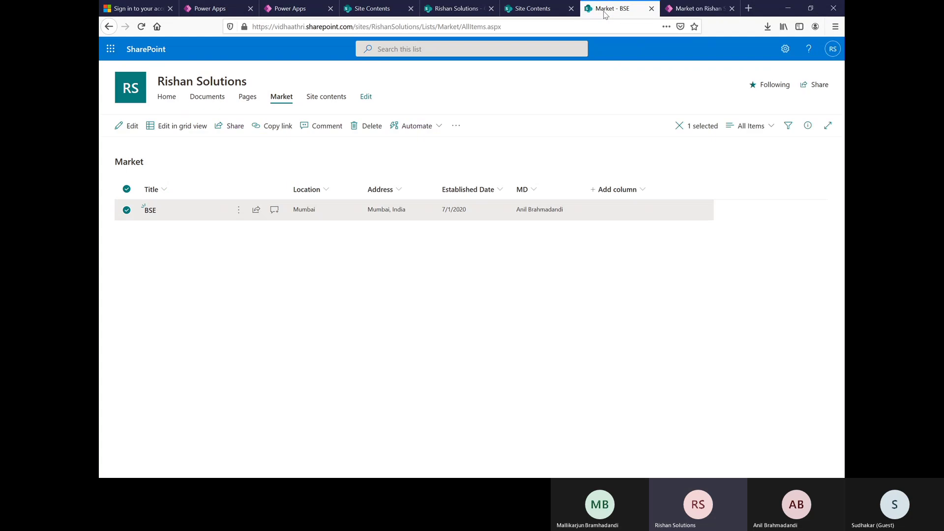
pyautogui.click(141, 26)
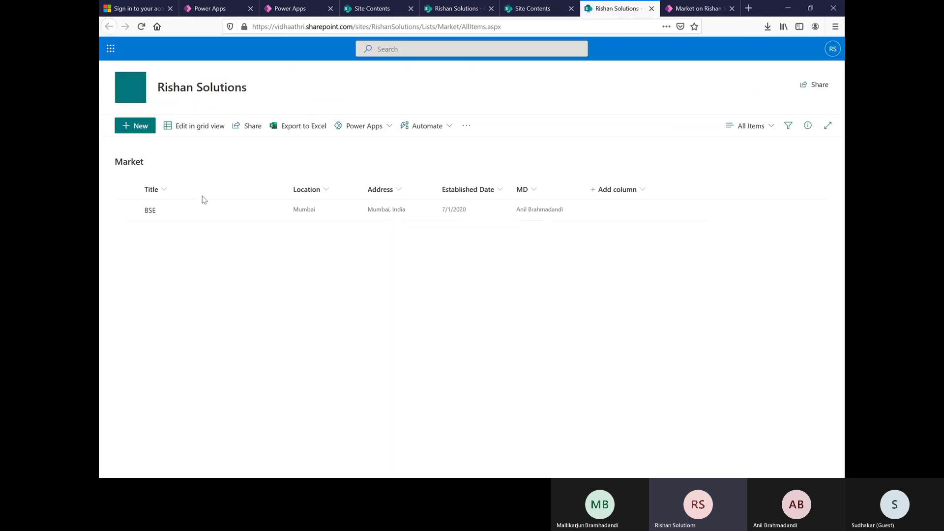
# Reload the Market list until its new item form opens with the customized Market Location header, and check the form
pyautogui.click(136, 130)
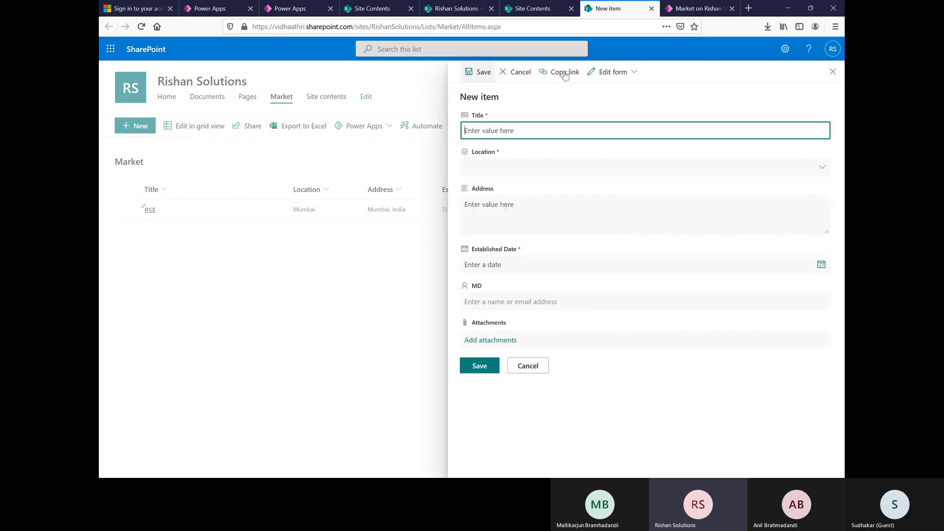
pyautogui.click(833, 72)
pyautogui.click(142, 27)
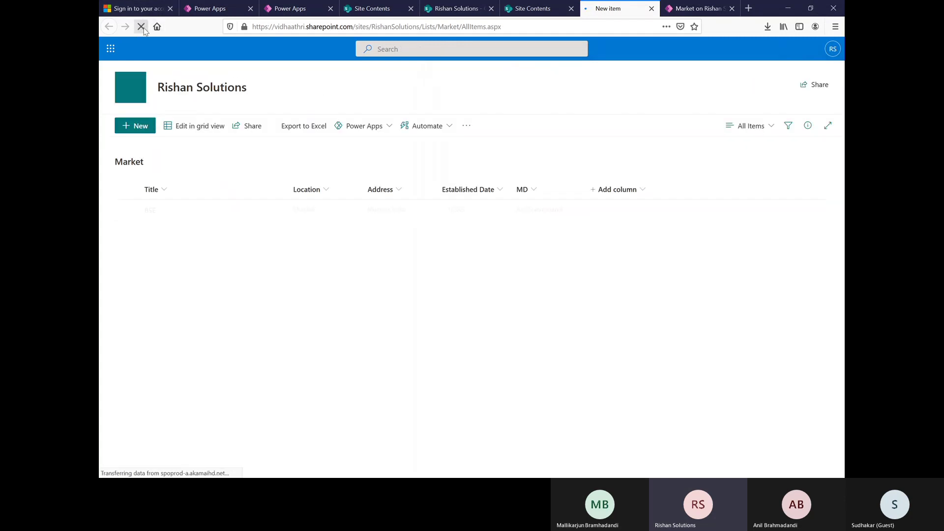
pyautogui.click(127, 128)
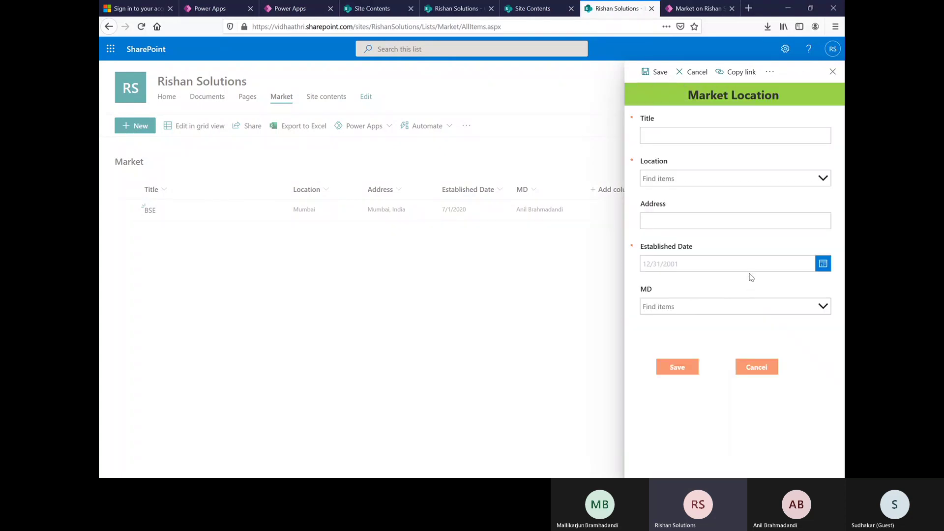
pyautogui.click(710, 220)
pyautogui.moveTo(811, 95); pyautogui.dragTo(690, 95)
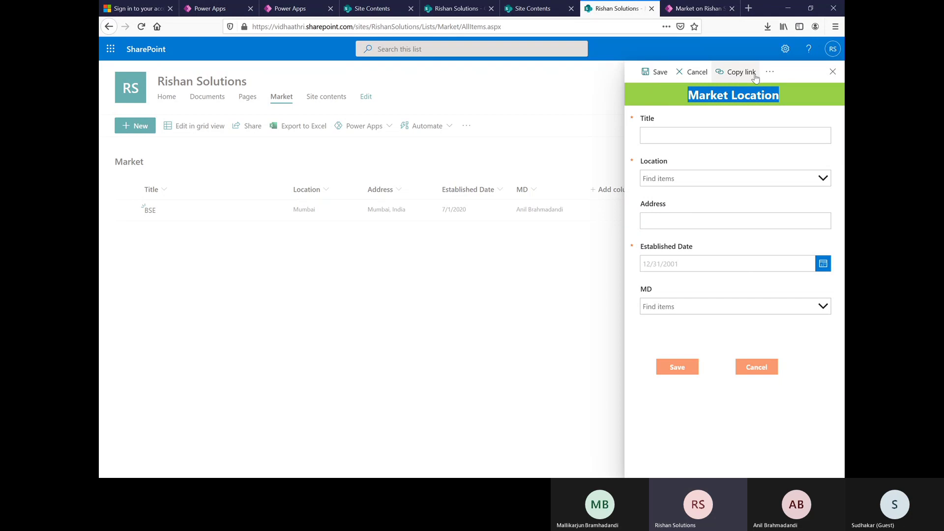
# Copy the link to the new item form, open it in a separate browser tab to check the Location choices, and return to the list
pyautogui.click(740, 72)
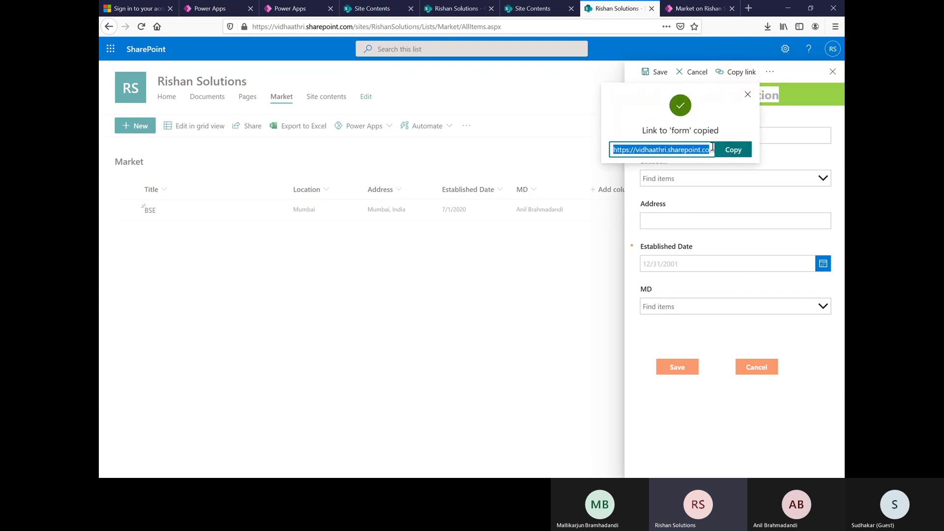
pyautogui.click(749, 9)
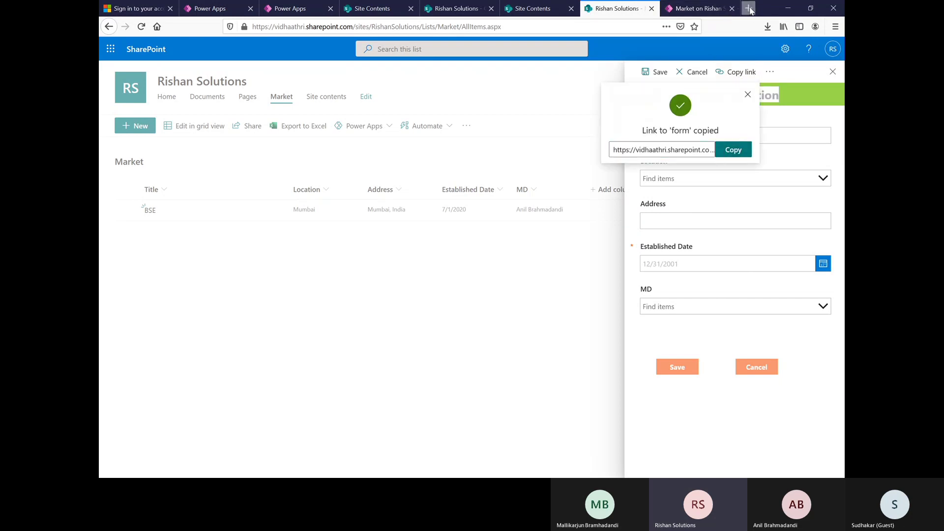
pyautogui.hotkey('ctrl', 'v')
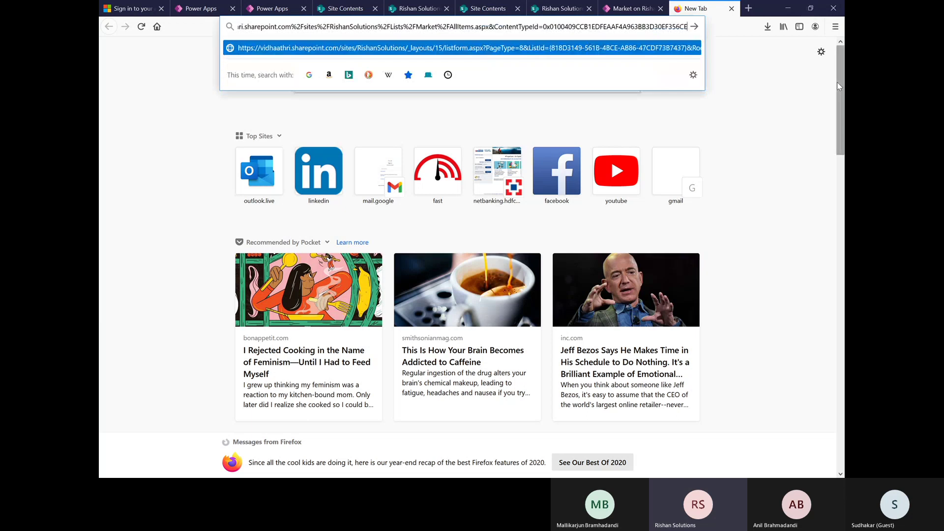
pyautogui.press('Return')
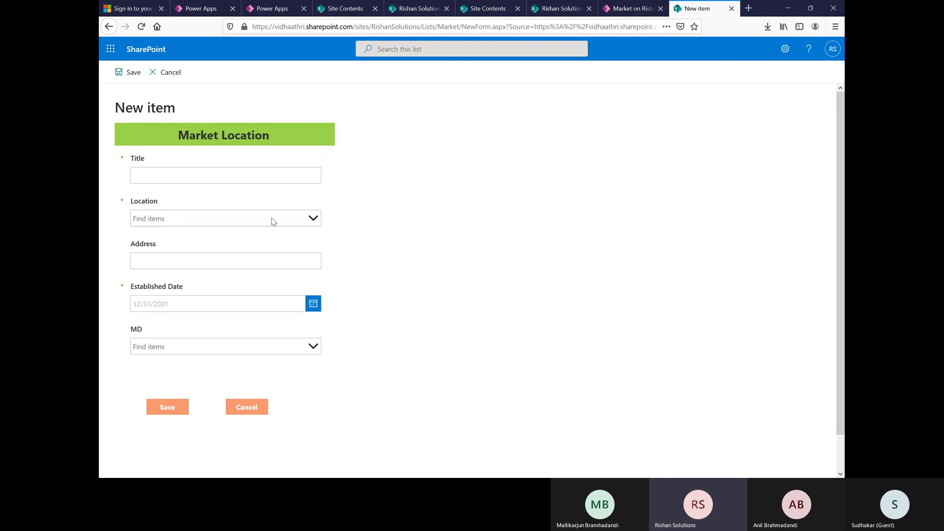
pyautogui.click(292, 219)
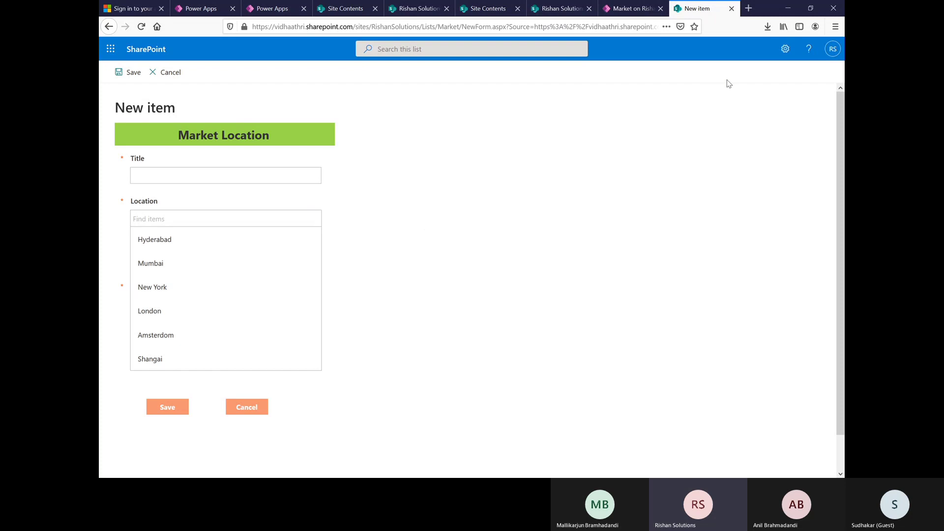
pyautogui.click(732, 8)
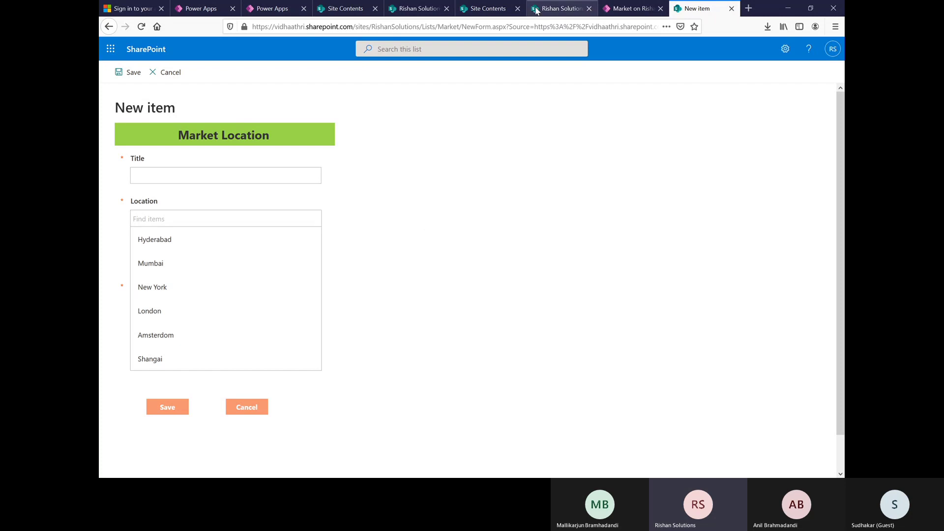
pyautogui.click(748, 94)
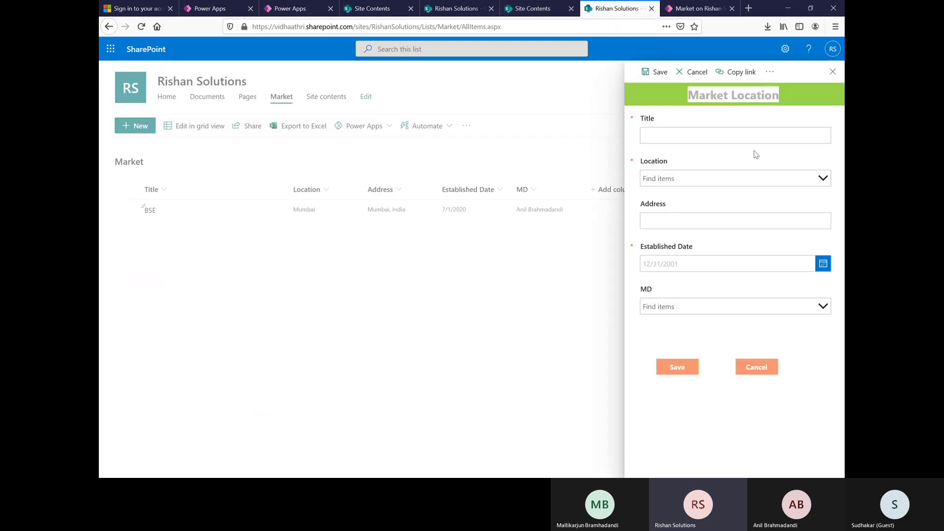
# Fill in the new Market item with title Nasdaq, location New York, address "Newyork, USA" and established date 1/13/2010
pyautogui.click(734, 135)
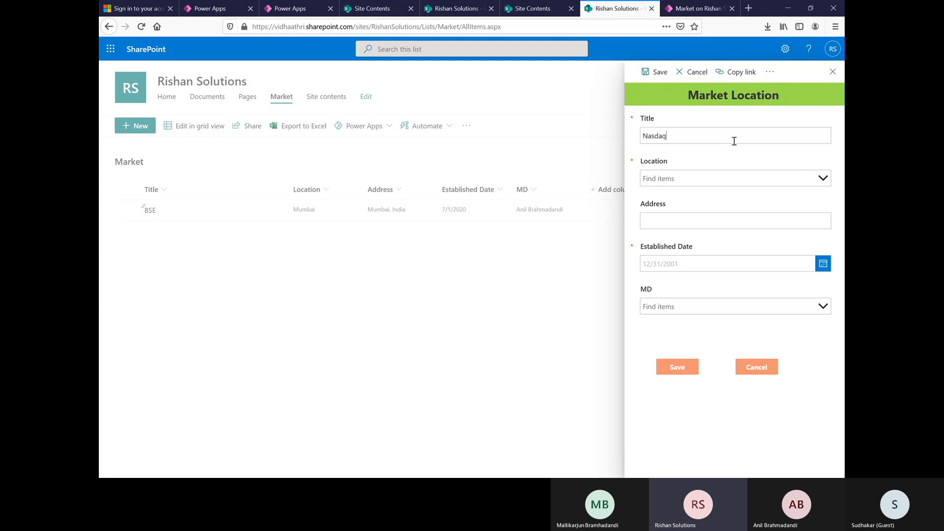
pyautogui.click(686, 183)
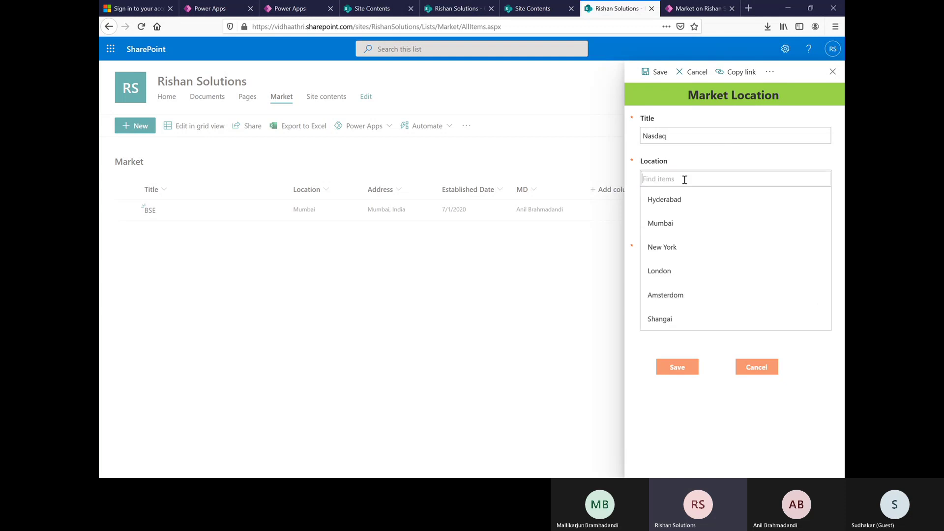
pyautogui.click(678, 256)
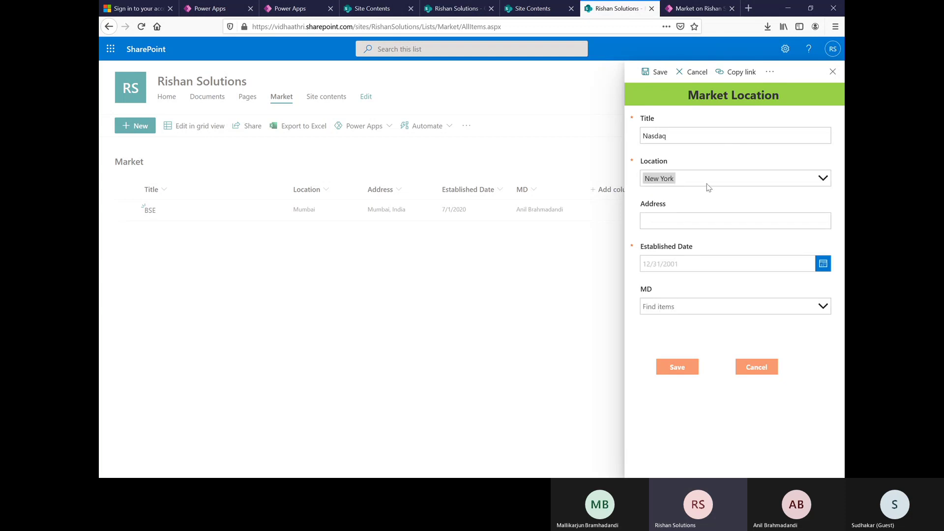
pyautogui.click(728, 228)
pyautogui.click(823, 264)
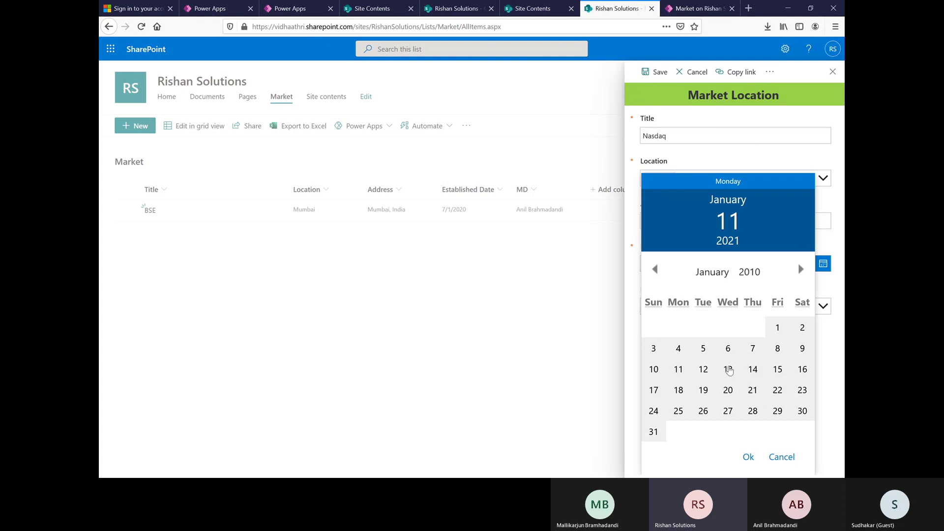
pyautogui.click(731, 371)
pyautogui.click(748, 458)
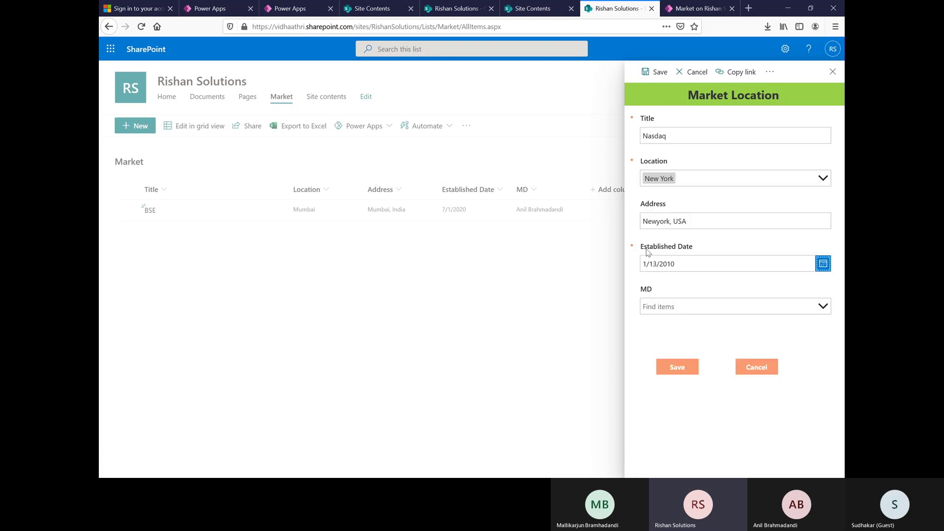
# Choose a colleague as the Nasdaq item's MD and try to save the item with the form's own Save button
pyautogui.click(683, 306)
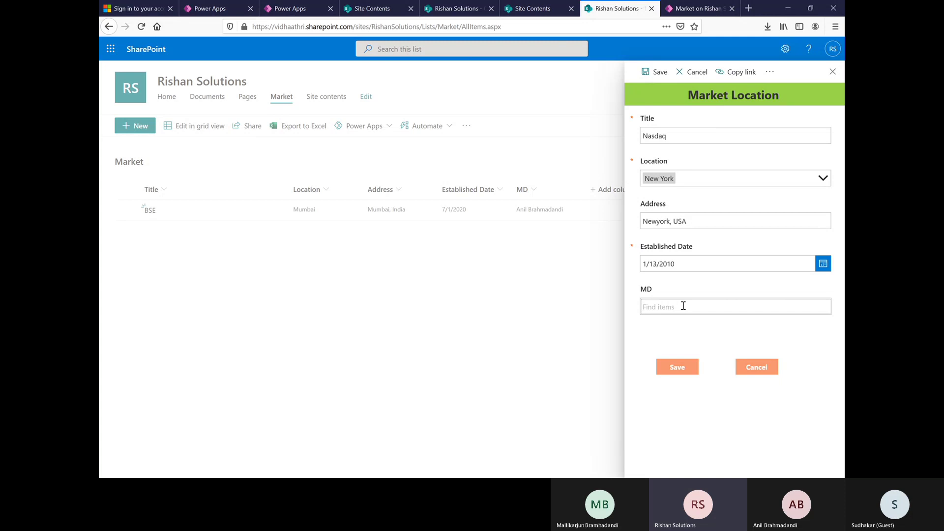
pyautogui.write('Ani')
pyautogui.click(688, 340)
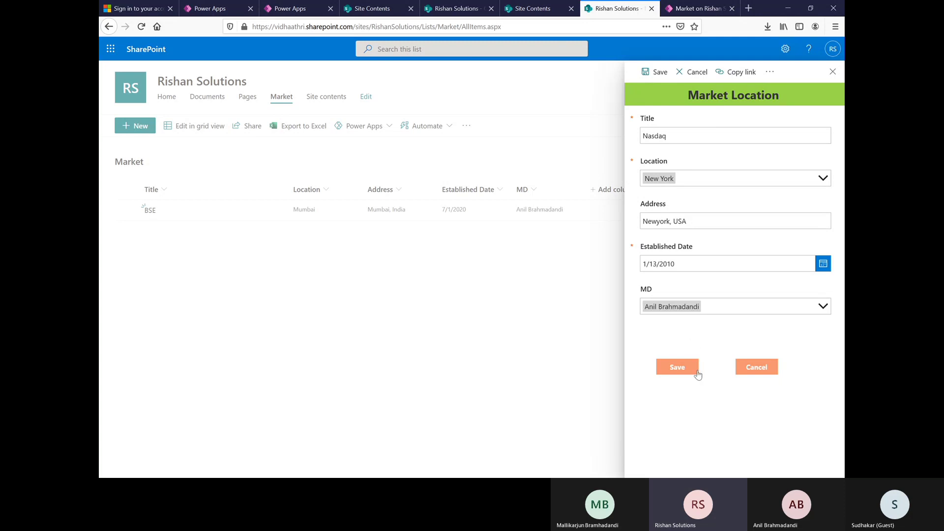
pyautogui.click(691, 372)
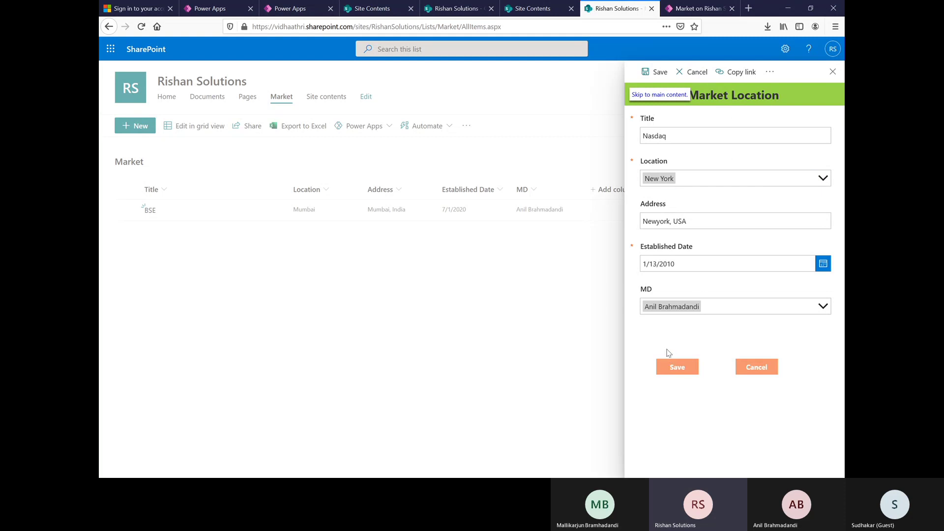
# Change the Nasdaq item's MD to Rishan Solutions and save the item
pyautogui.click(770, 309)
pyautogui.write('Ani')
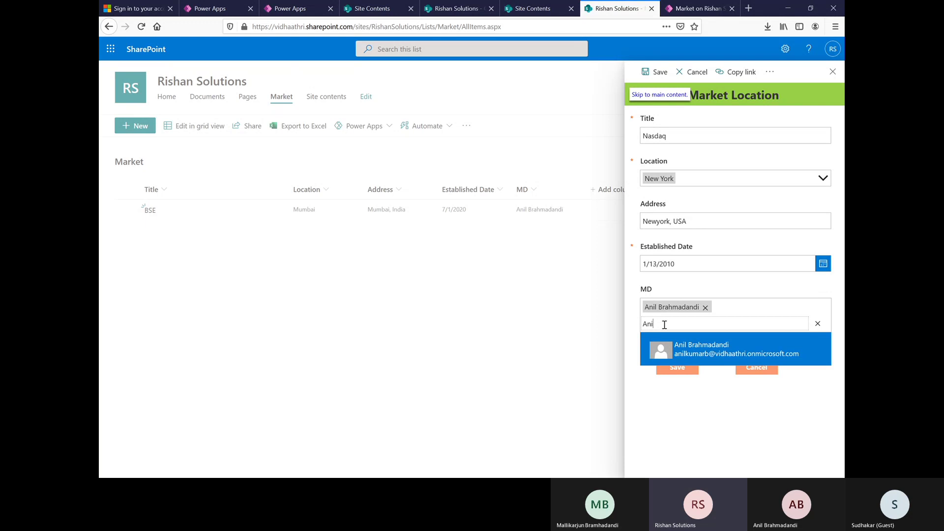
pyautogui.press('BackSpace')
pyautogui.press('BackSpace')
pyautogui.press('BackSpace')
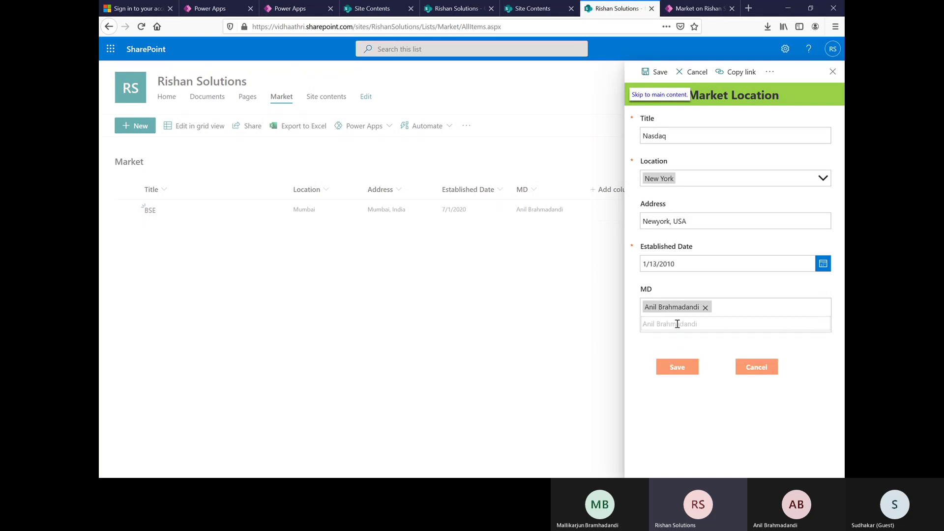
pyautogui.write('Risha')
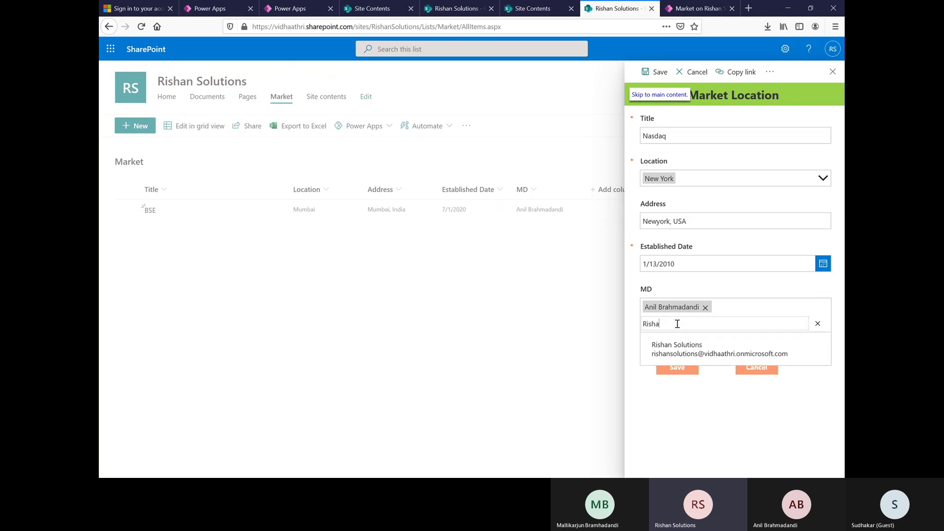
pyautogui.click(685, 350)
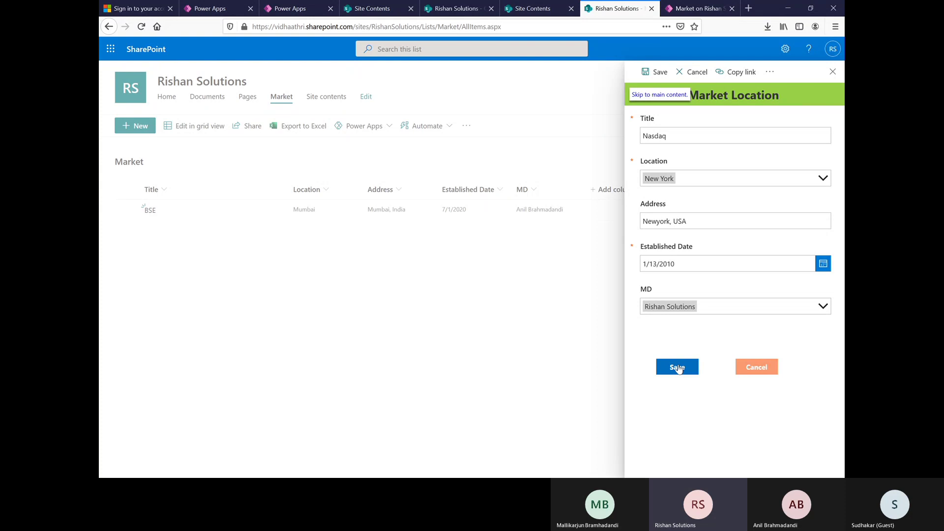
pyautogui.click(678, 367)
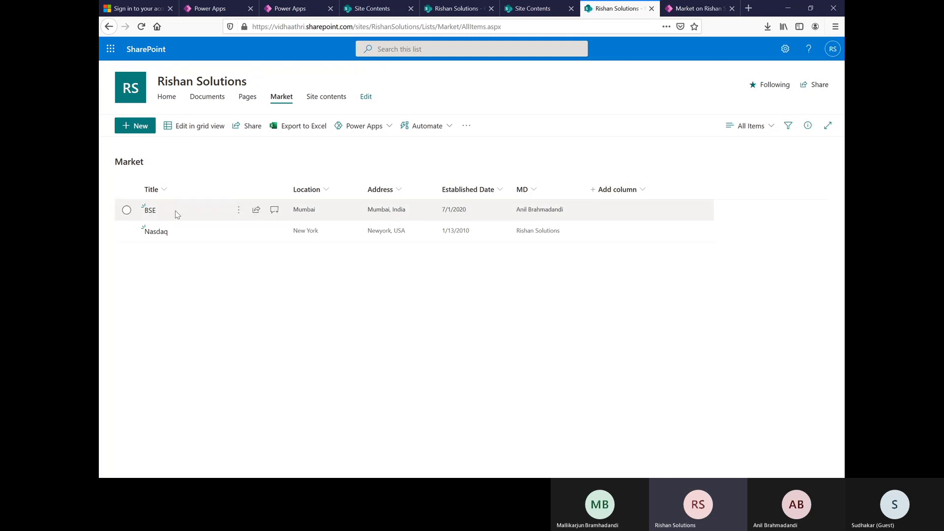
# Check the customized form in the Nasdaq item's edit view and in a blank new item
pyautogui.click(127, 233)
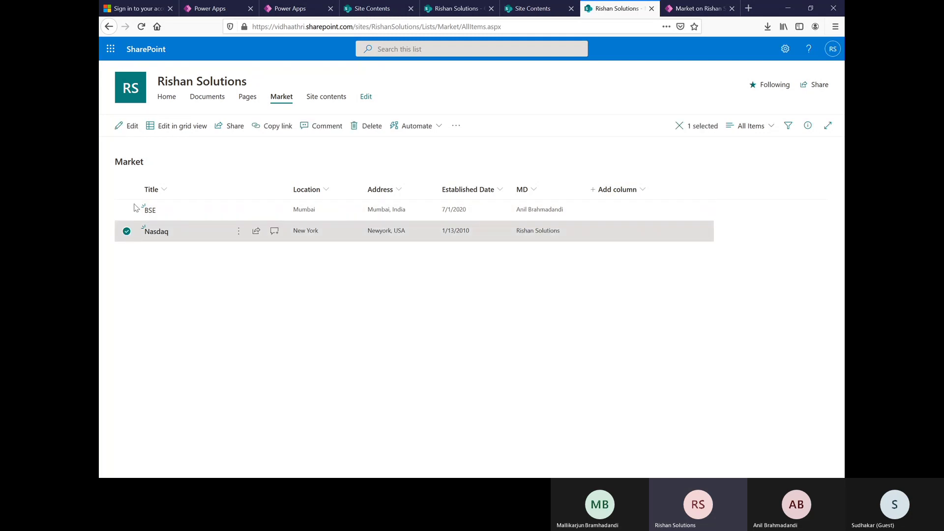
pyautogui.click(130, 128)
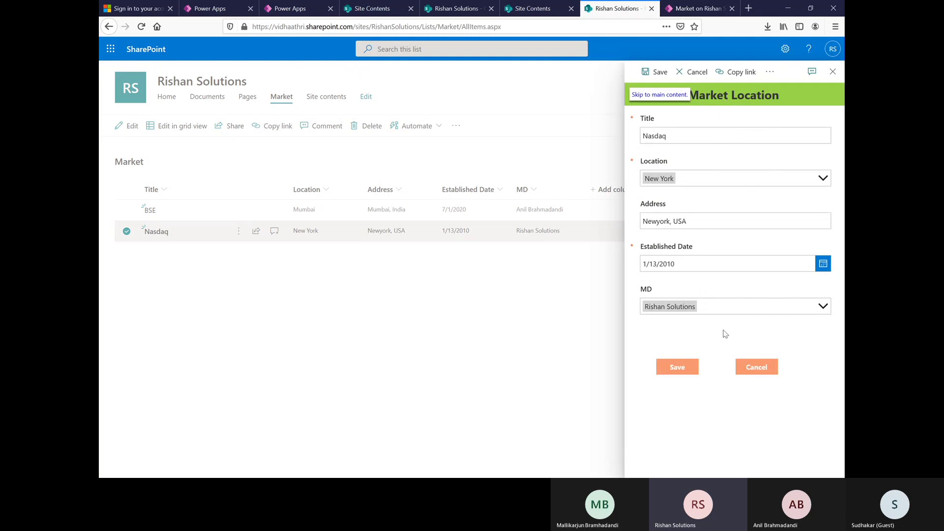
pyautogui.click(833, 71)
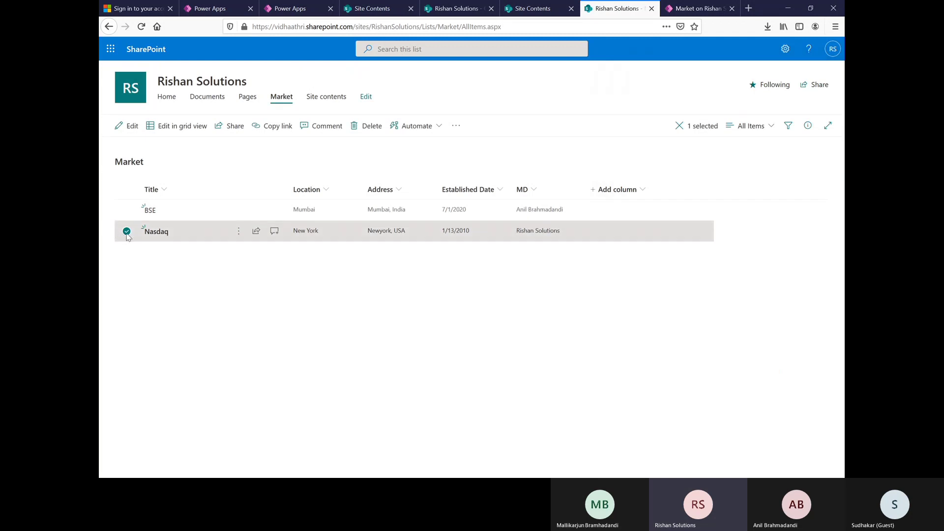
pyautogui.click(126, 231)
pyautogui.click(140, 129)
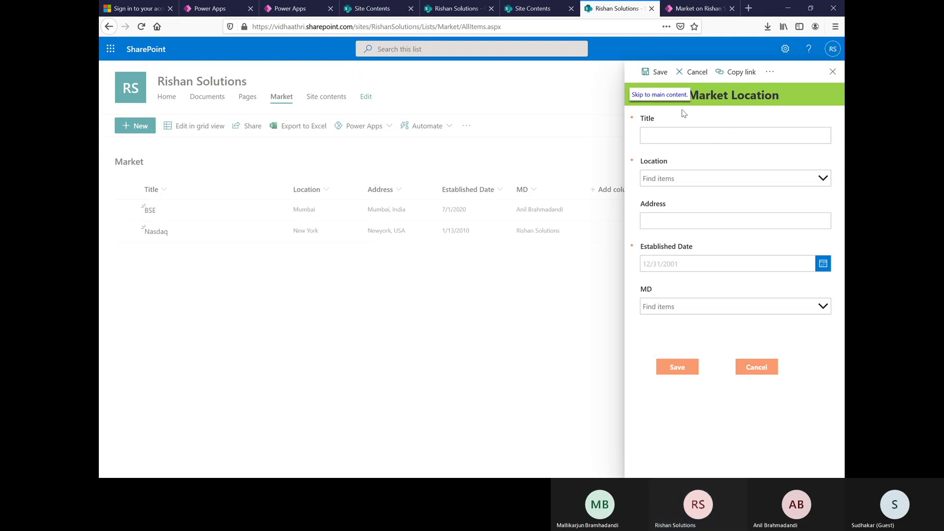
pyautogui.click(838, 73)
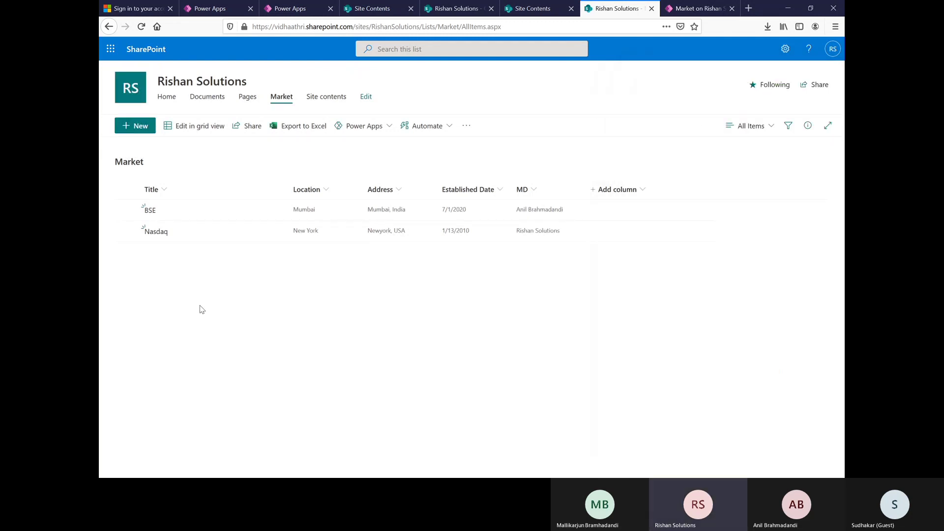
# Reload the Market list and fill in a new item with title ABC, location Shangai, address China and established date 1/7/2021
pyautogui.click(141, 26)
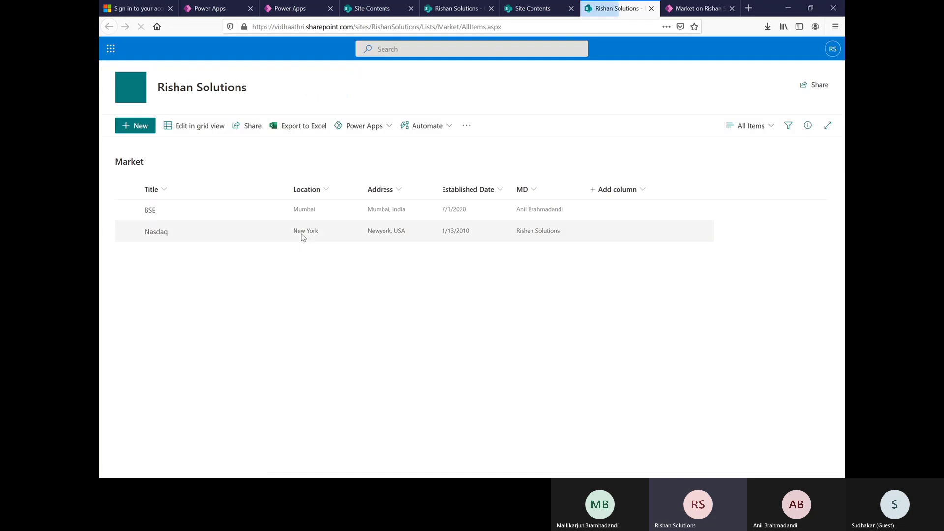
pyautogui.click(140, 126)
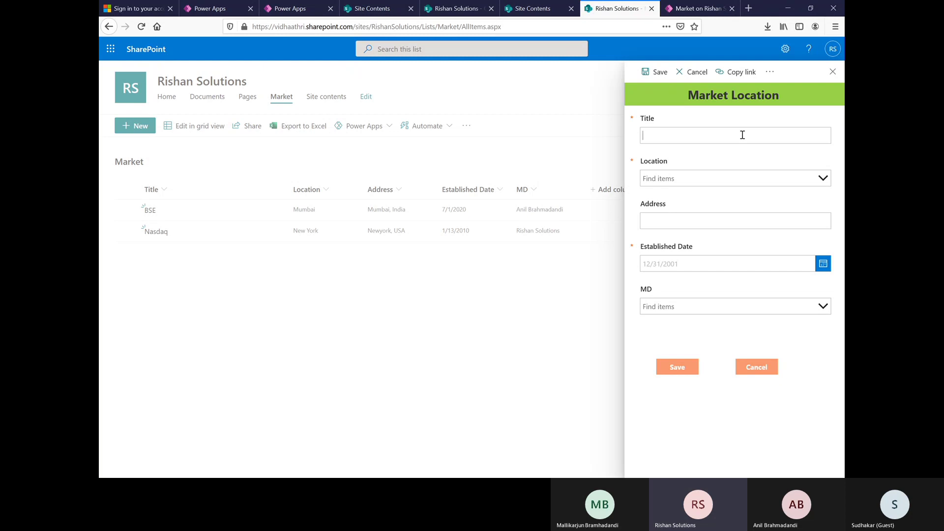
pyautogui.write('ABC')
pyautogui.click(688, 180)
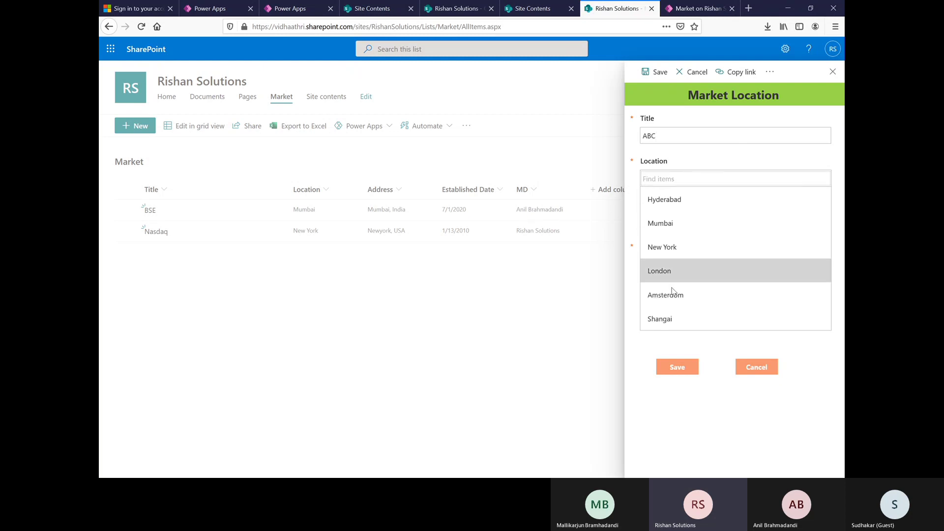
pyautogui.click(671, 319)
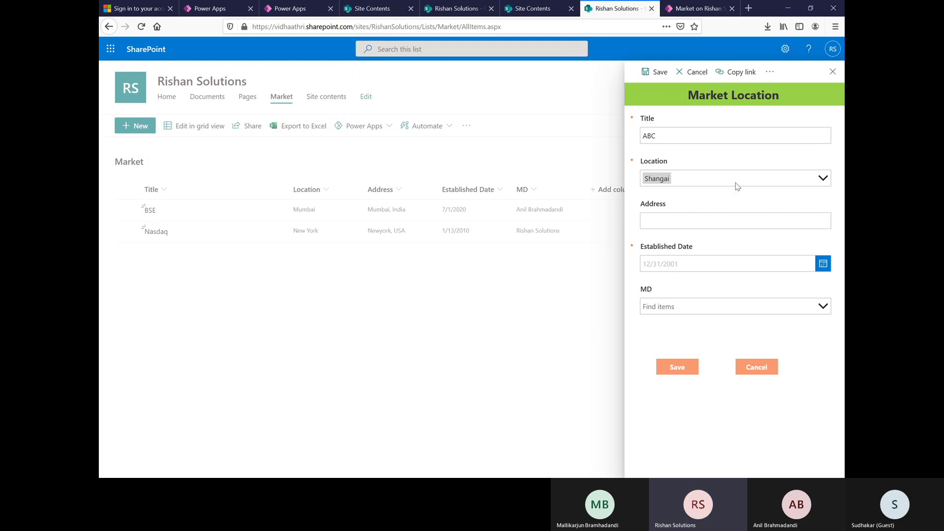
pyautogui.click(665, 221)
pyautogui.write('China')
pyautogui.click(823, 266)
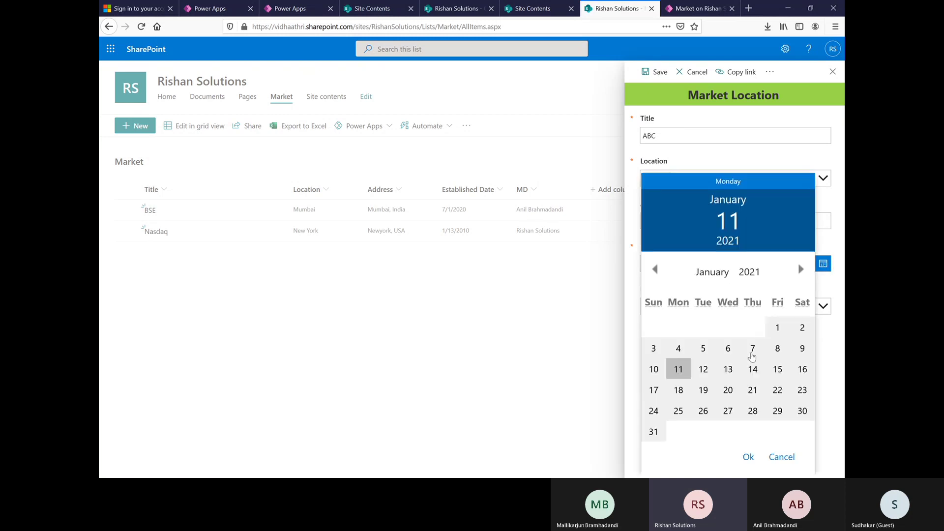
pyautogui.click(752, 354)
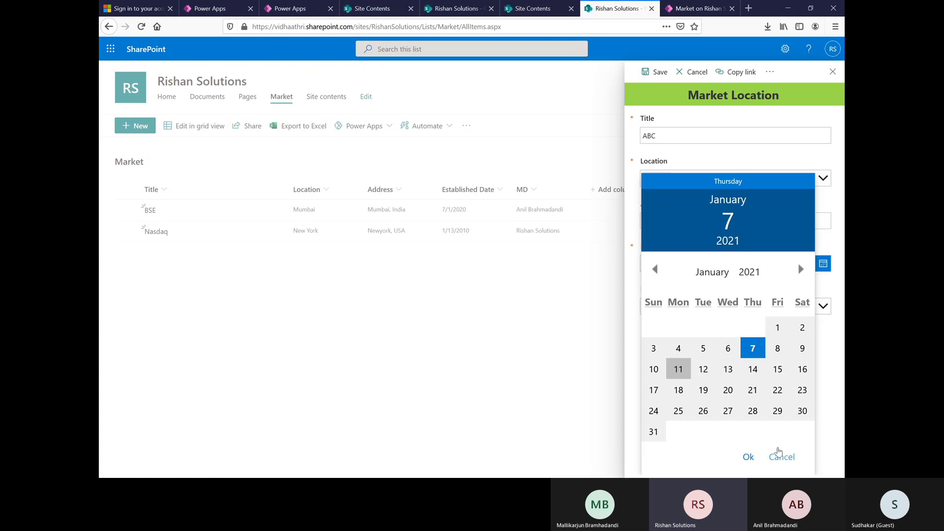
pyautogui.click(749, 458)
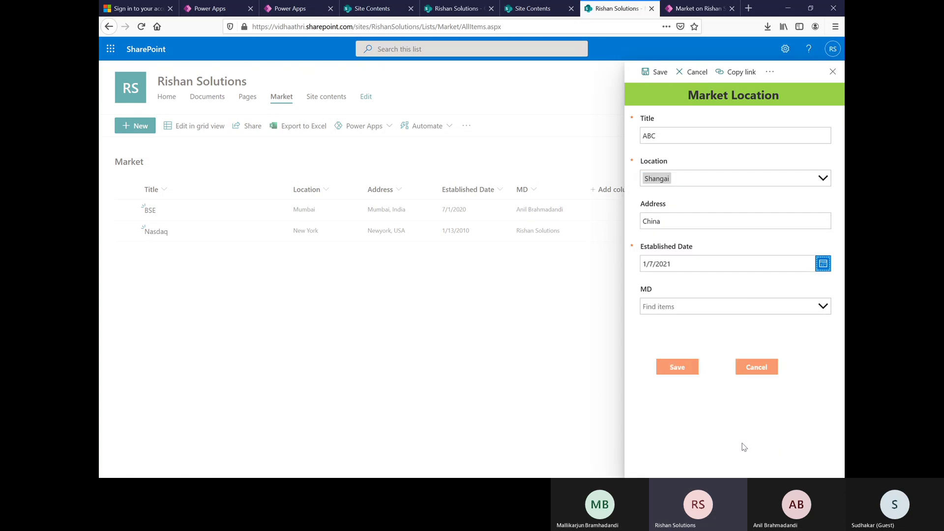
# Test the form's own Cancel button on the filled-in item and again on another new item, closing the form each time
pyautogui.click(764, 372)
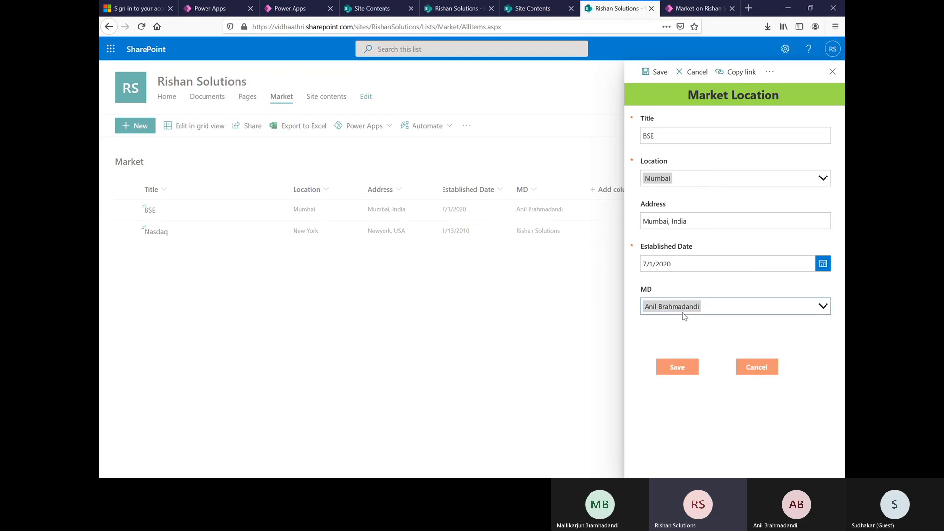
pyautogui.click(833, 72)
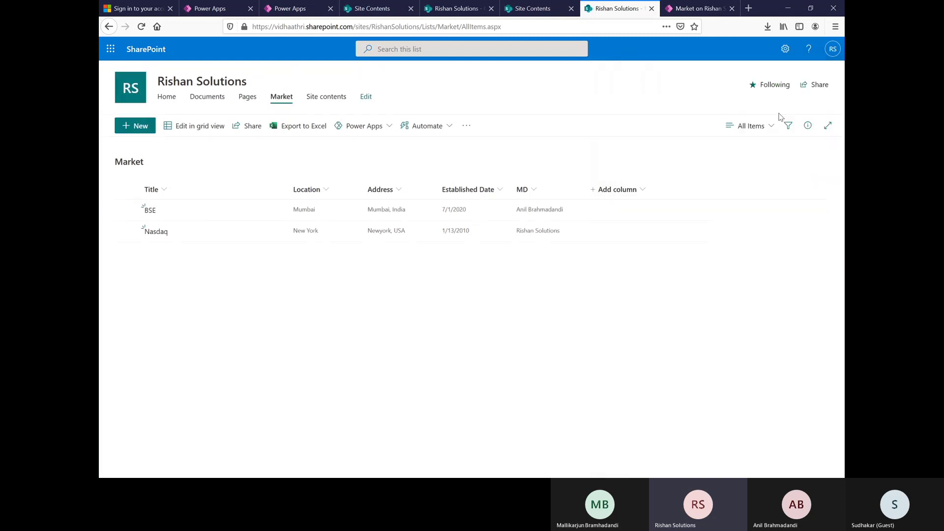
pyautogui.click(126, 126)
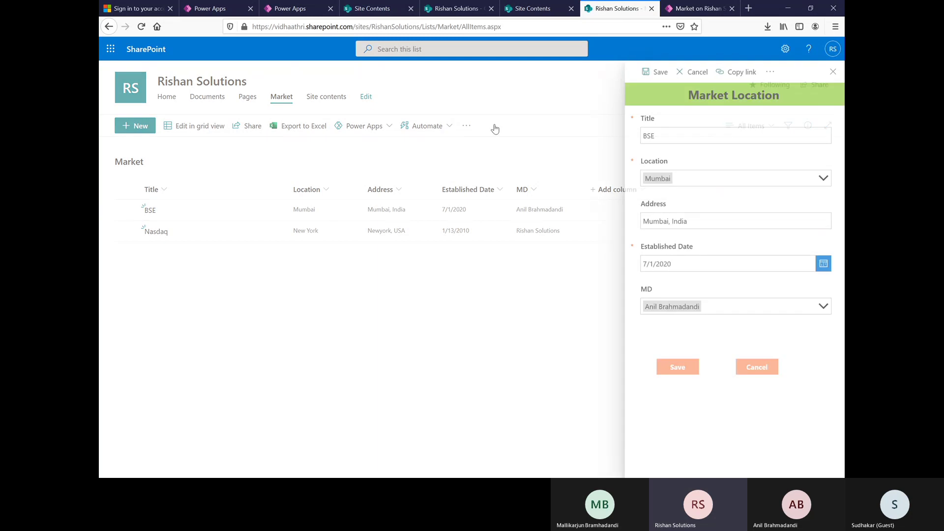
pyautogui.click(765, 372)
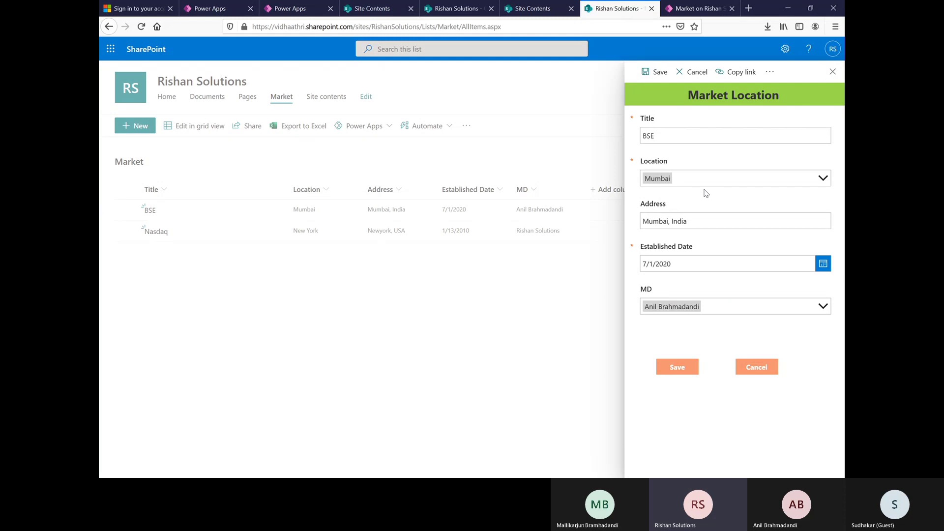
pyautogui.click(835, 72)
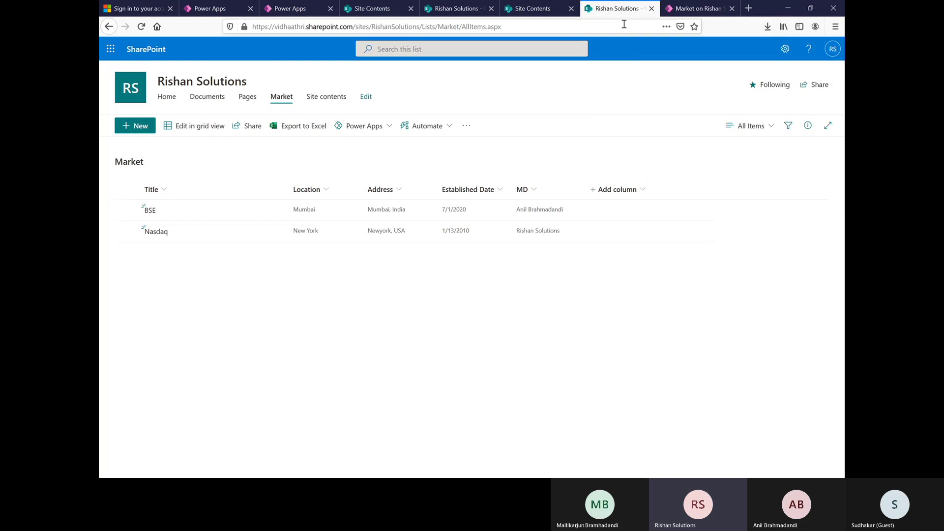
# Switch to Power Apps, return to the Market form's design canvas and leave the studio page
pyautogui.click(698, 8)
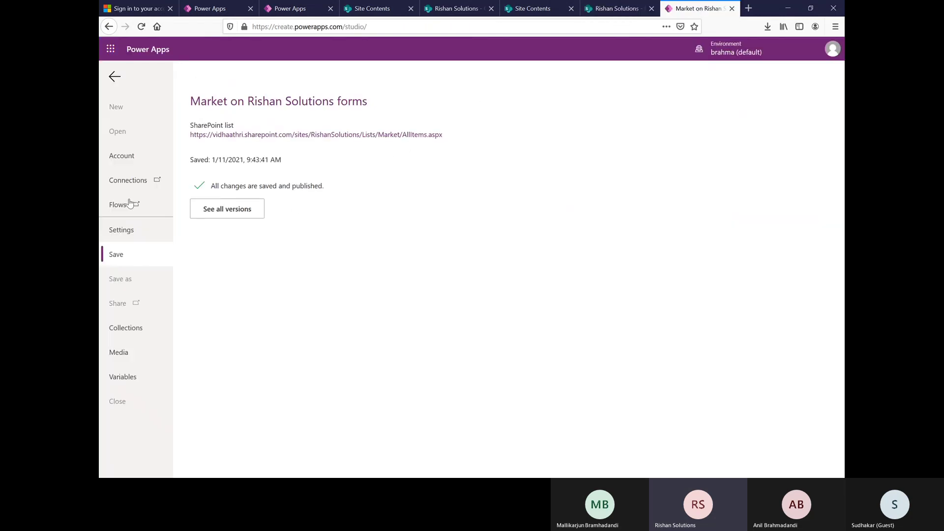
pyautogui.click(113, 79)
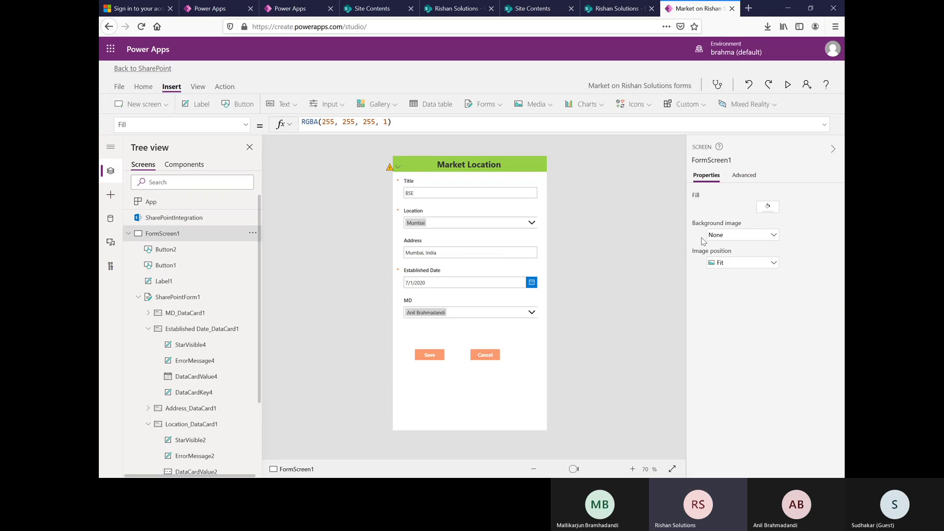
pyautogui.click(732, 9)
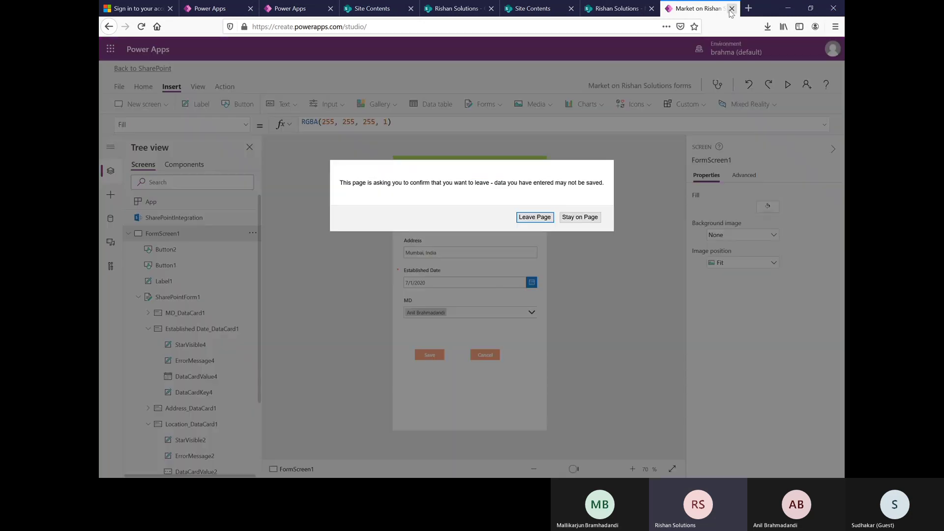
pyautogui.click(534, 218)
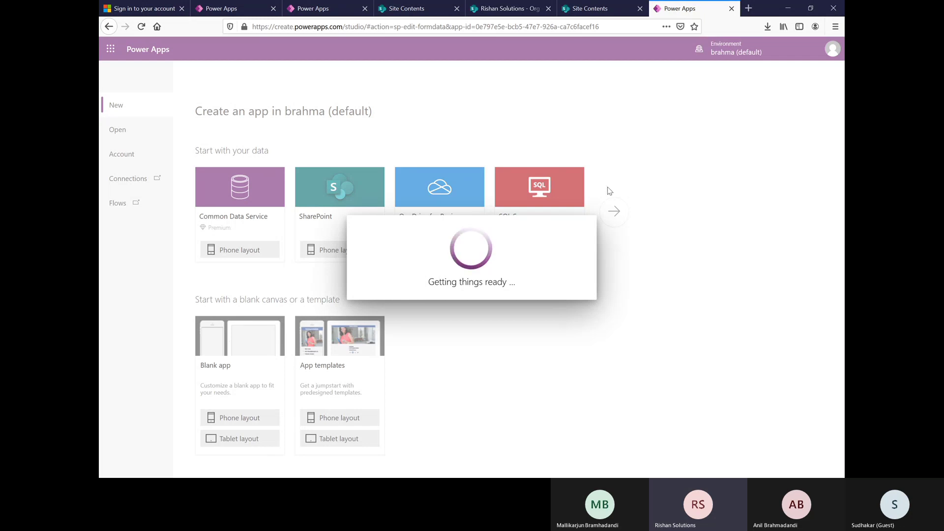
# Open the Market list from the site contents in SharePoint and close the Power Apps page that is still loading
pyautogui.click(597, 9)
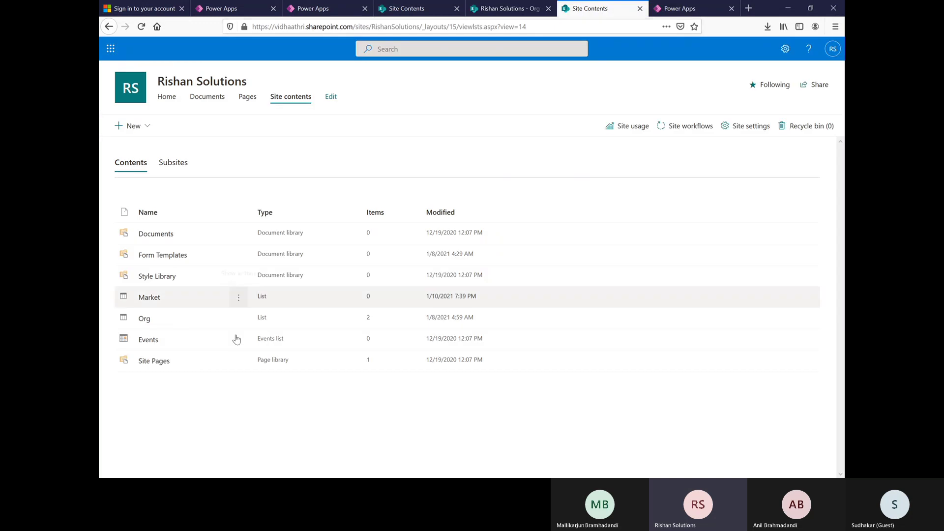
pyautogui.rightClick(143, 298)
pyautogui.press('Escape')
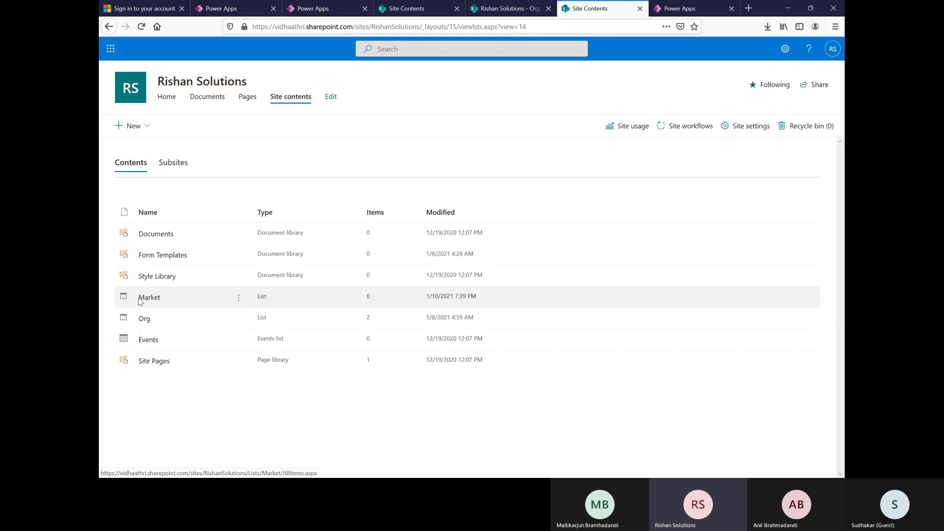
pyautogui.click(145, 298)
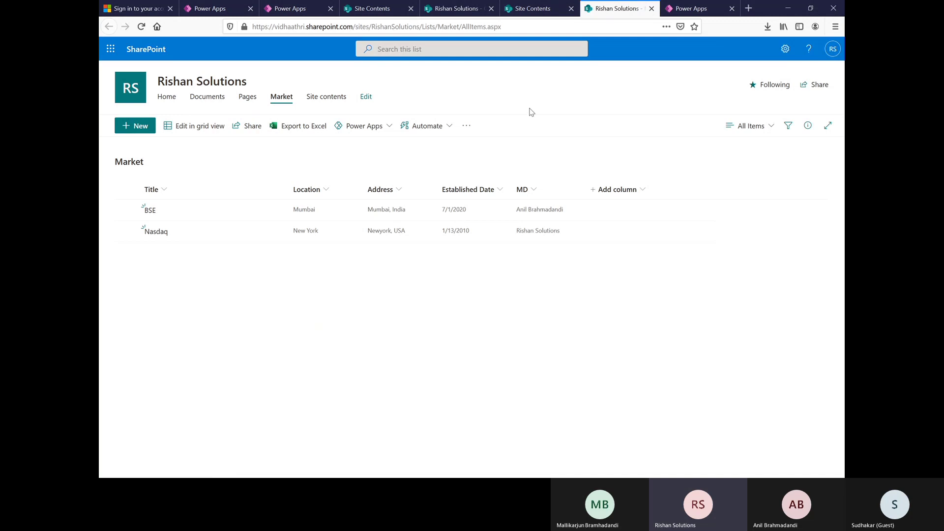
pyautogui.click(694, 8)
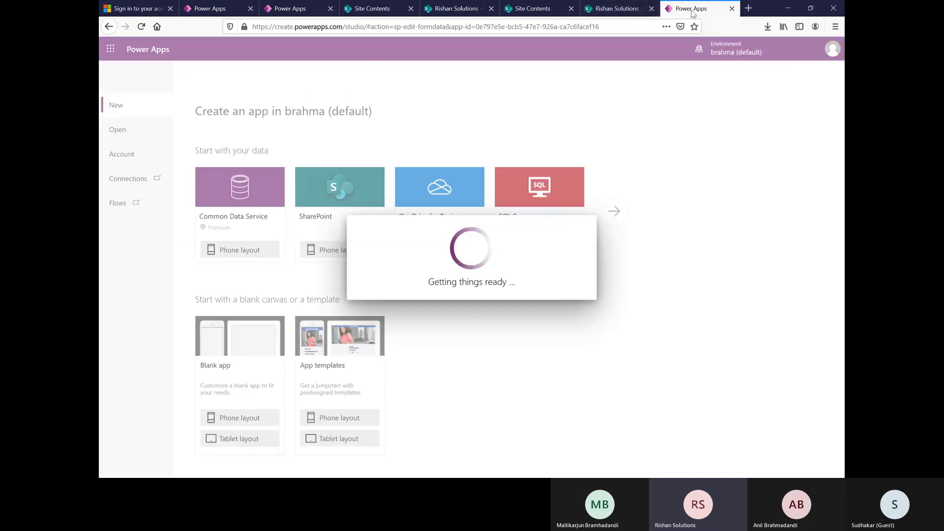
pyautogui.click(615, 8)
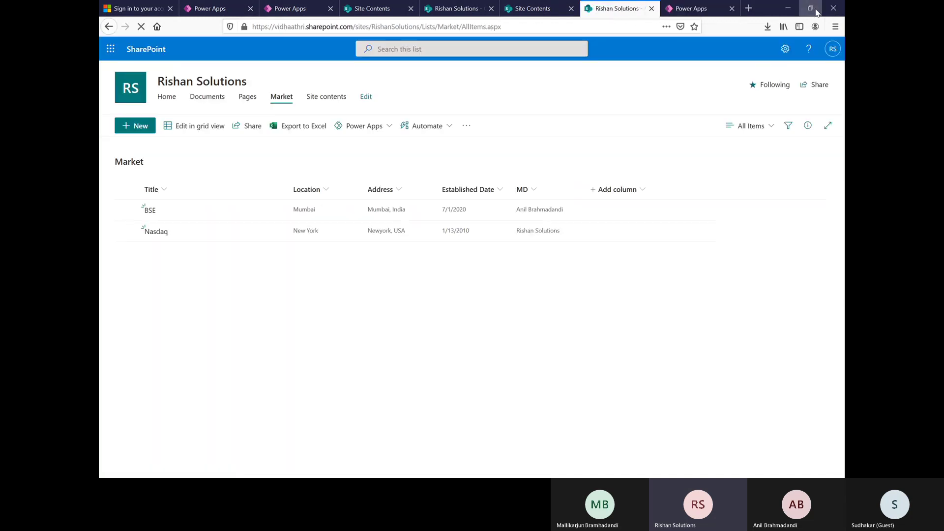
pyautogui.click(701, 6)
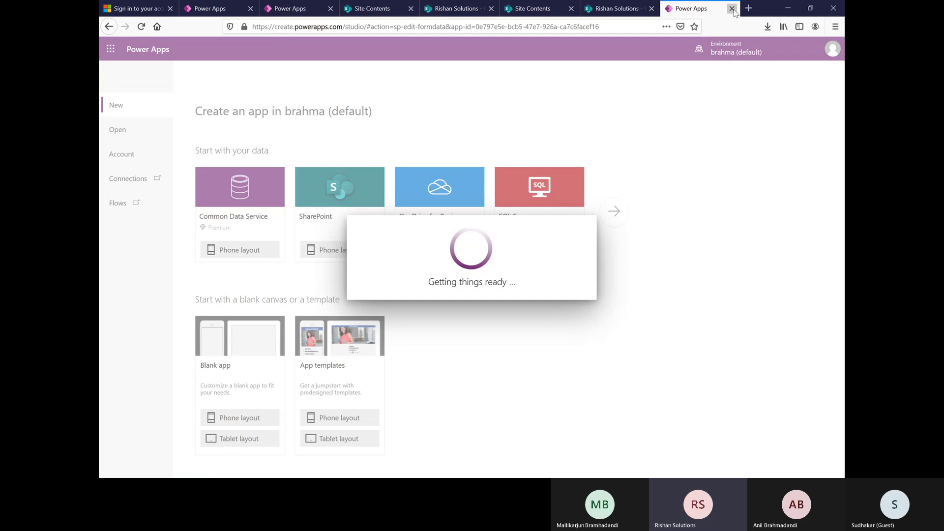
pyautogui.click(732, 8)
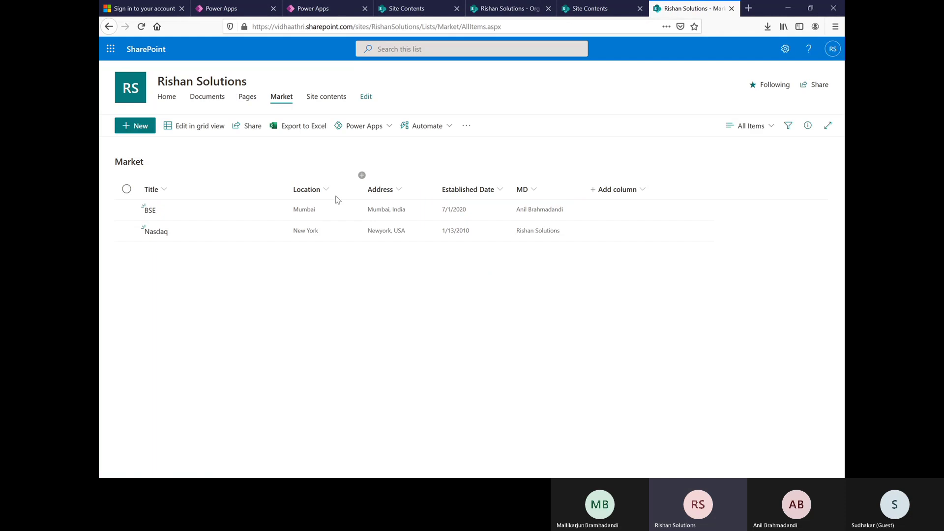
# Reopen the Market list form for customization in Power Apps, skipping the welcome prompt and closing the field list
pyautogui.click(380, 127)
pyautogui.click(360, 182)
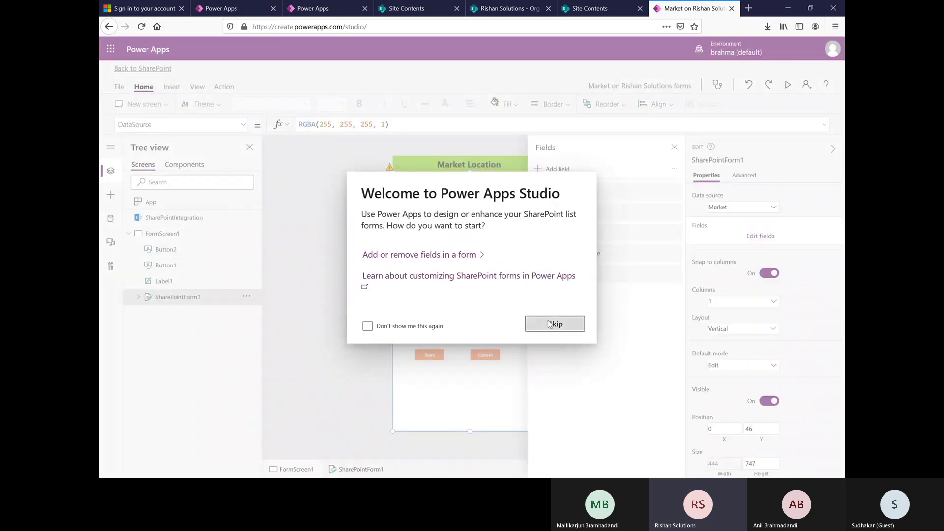
pyautogui.click(550, 324)
pyautogui.click(674, 147)
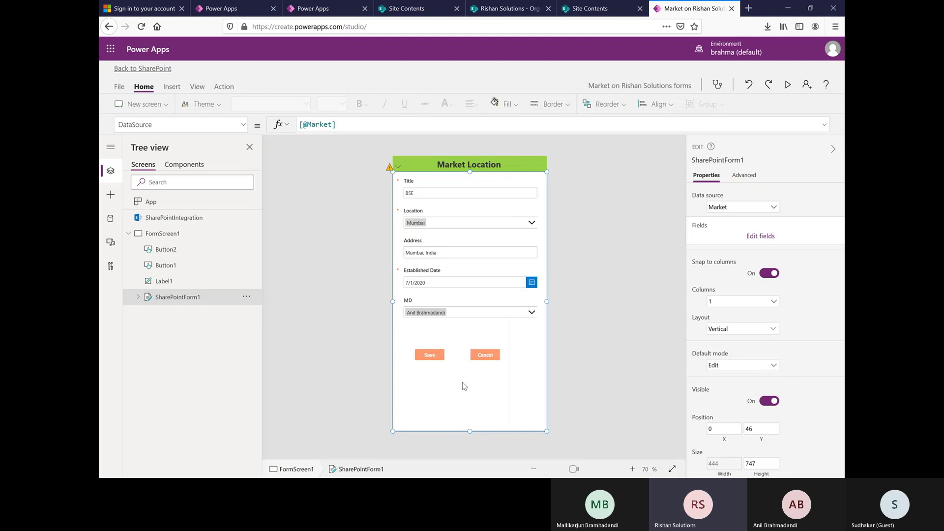
# Replace the Cancel button's OnSelect formula with NewForm(SharePointForm1)
pyautogui.click(483, 357)
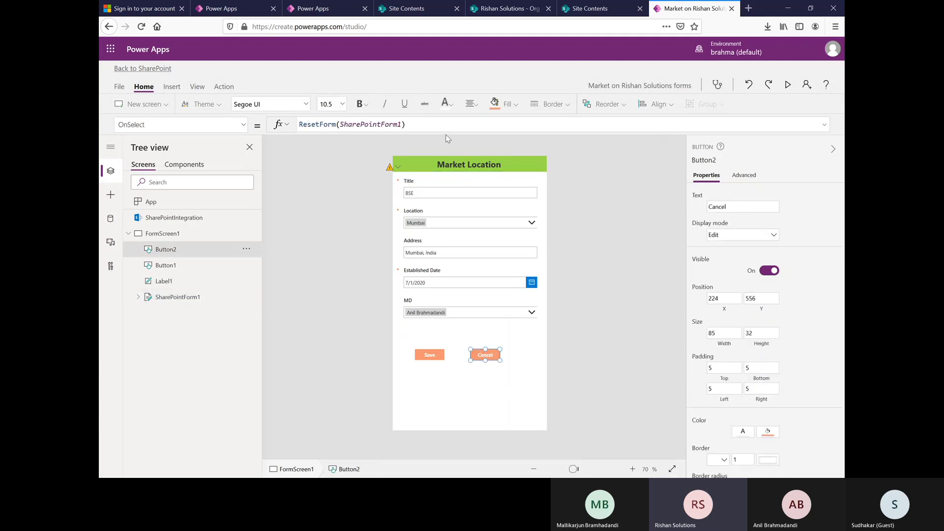
pyautogui.click(434, 125)
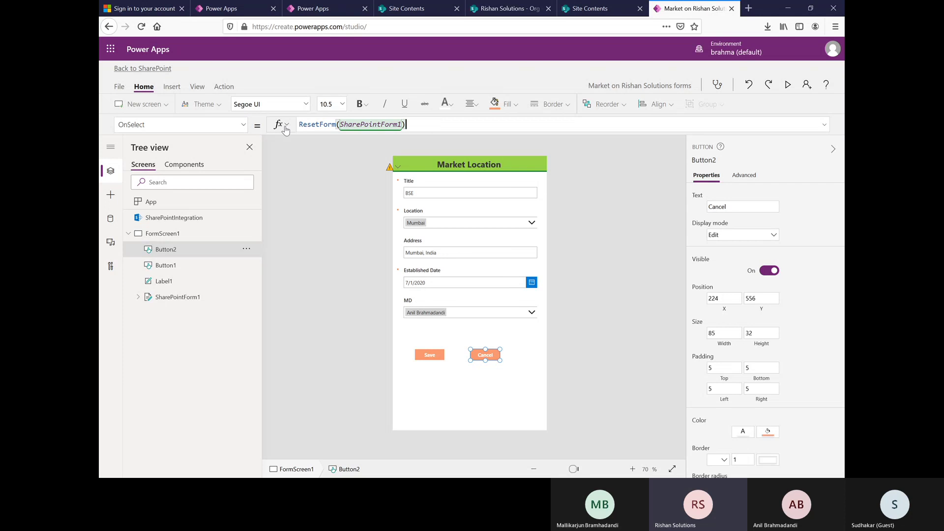
pyautogui.hotkey('ctrl', 'a')
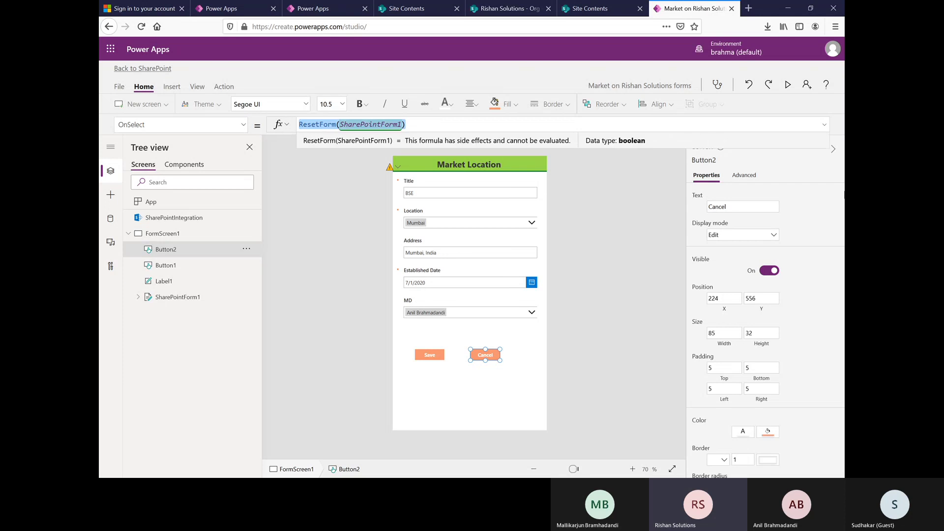
pyautogui.write('New')
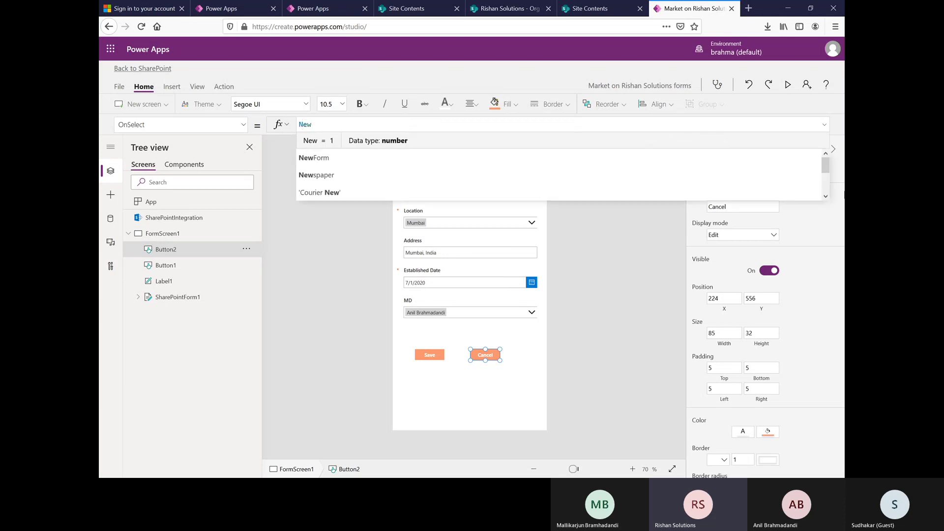
pyautogui.click(330, 158)
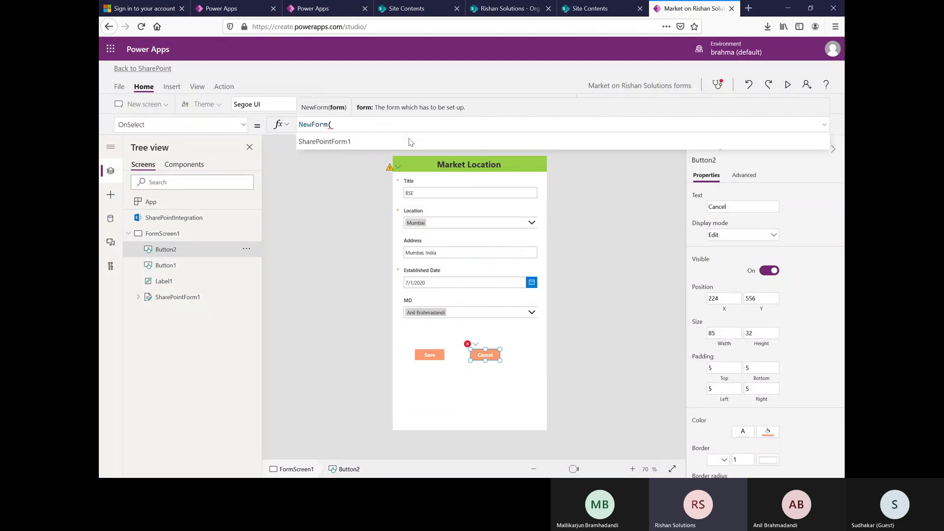
pyautogui.click(385, 142)
pyautogui.write(')')
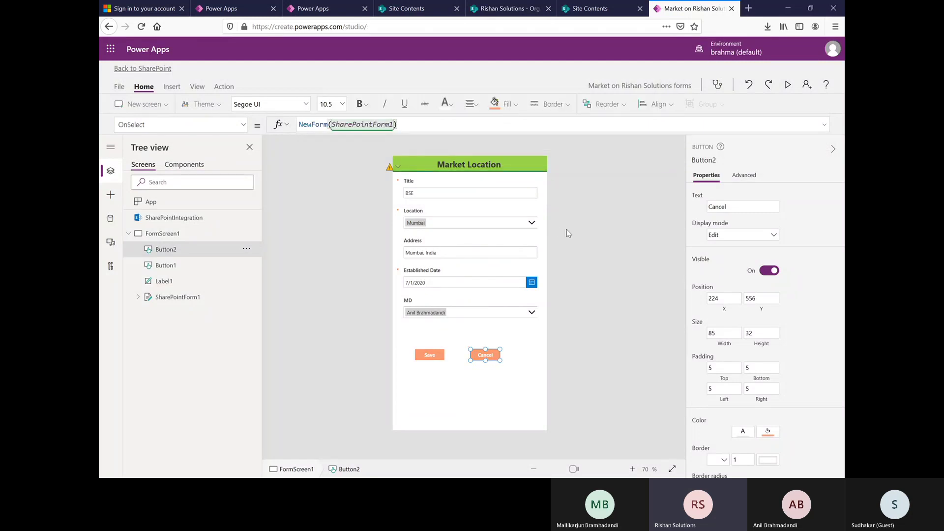
pyautogui.click(589, 211)
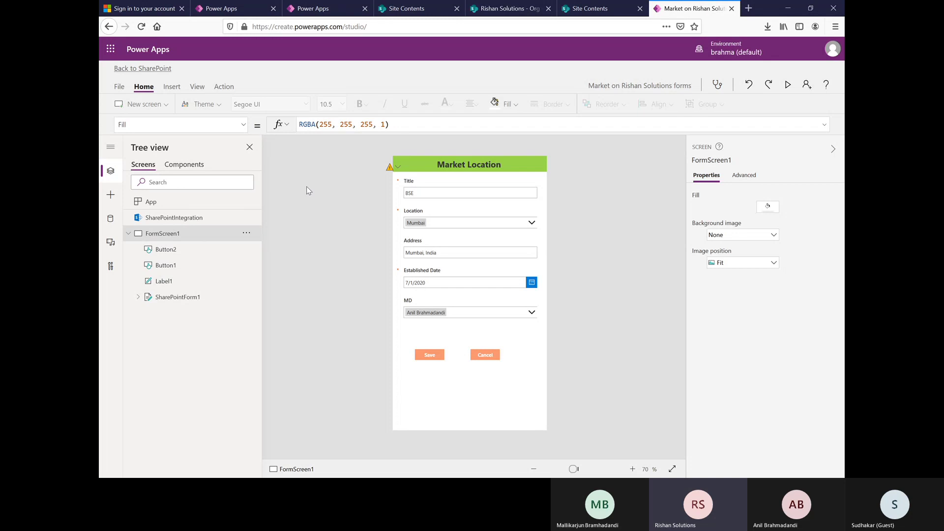
# Save the Market form without a version note and publish it to SharePoint
pyautogui.click(123, 89)
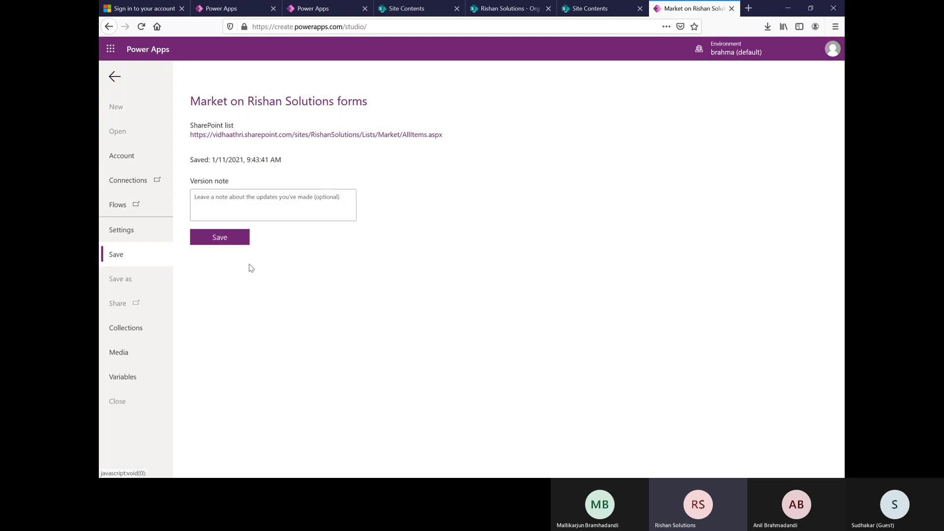
pyautogui.click(221, 242)
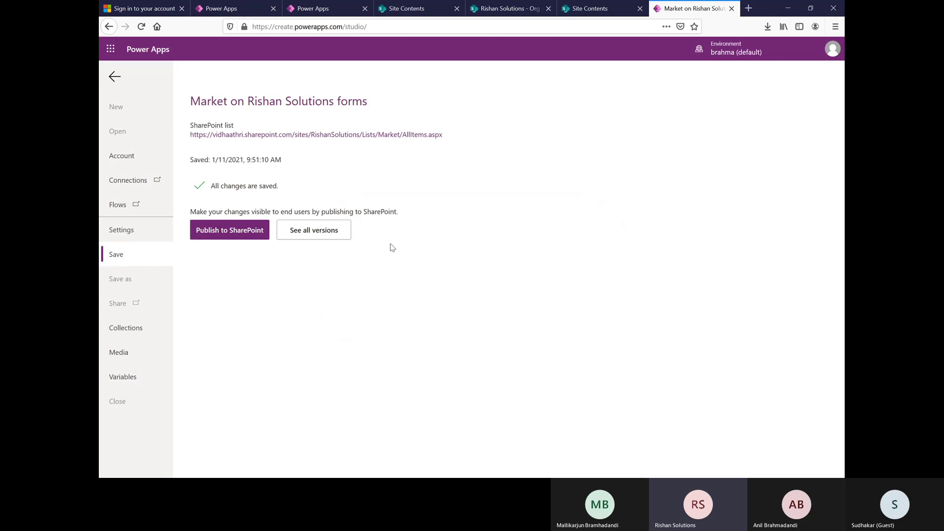
pyautogui.click(231, 231)
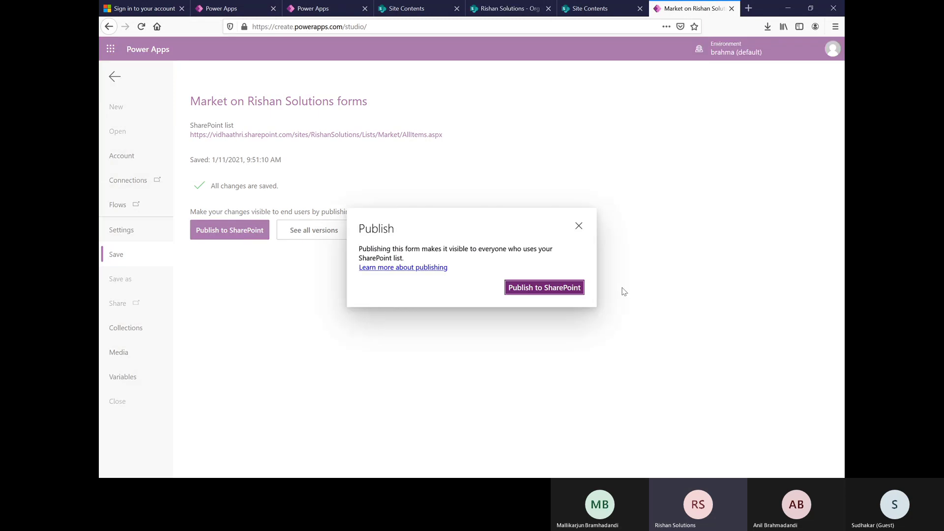
pyautogui.click(548, 288)
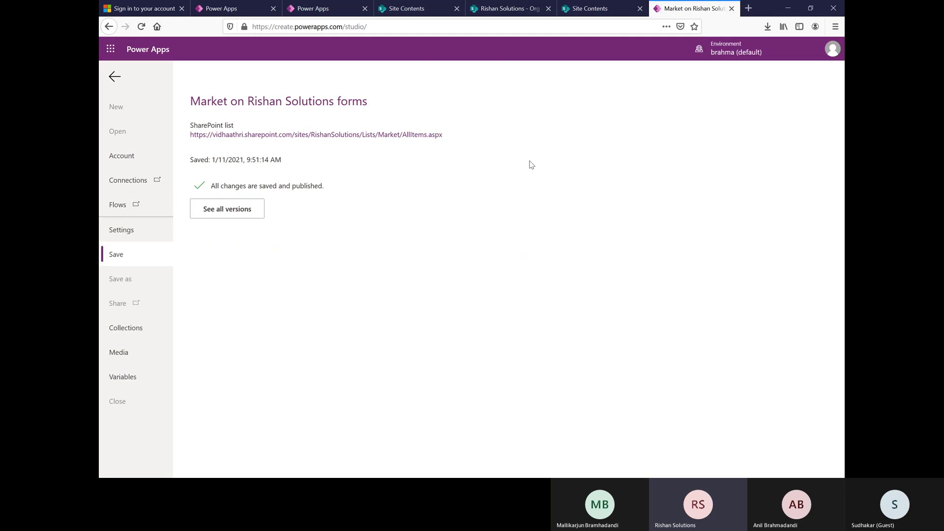
# Switch to SharePoint, open the Nasdaq item of the Market list for editing and test the form's Cancel button
pyautogui.click(585, 10)
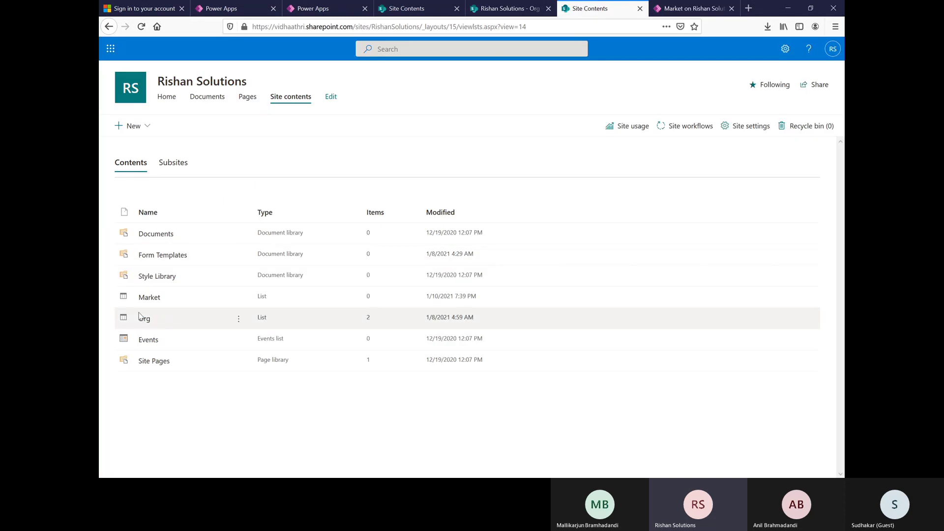
pyautogui.click(147, 301)
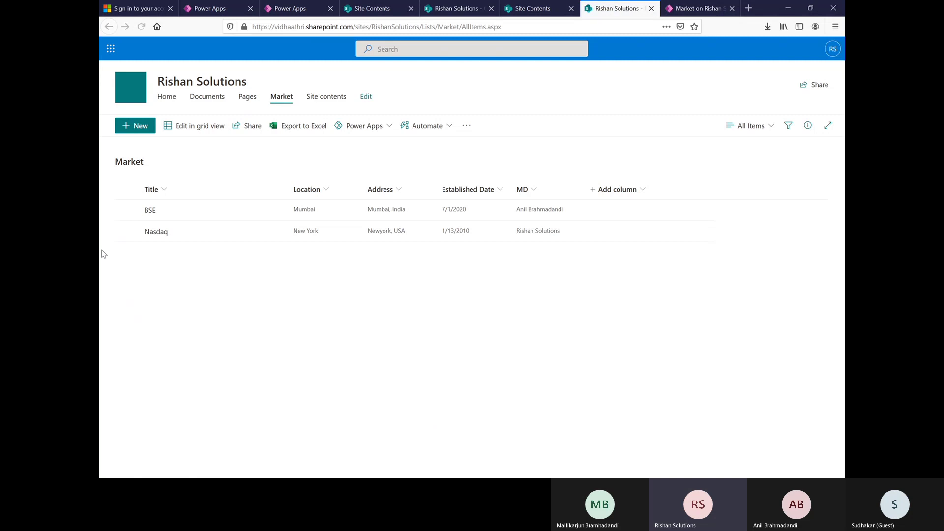
pyautogui.click(126, 232)
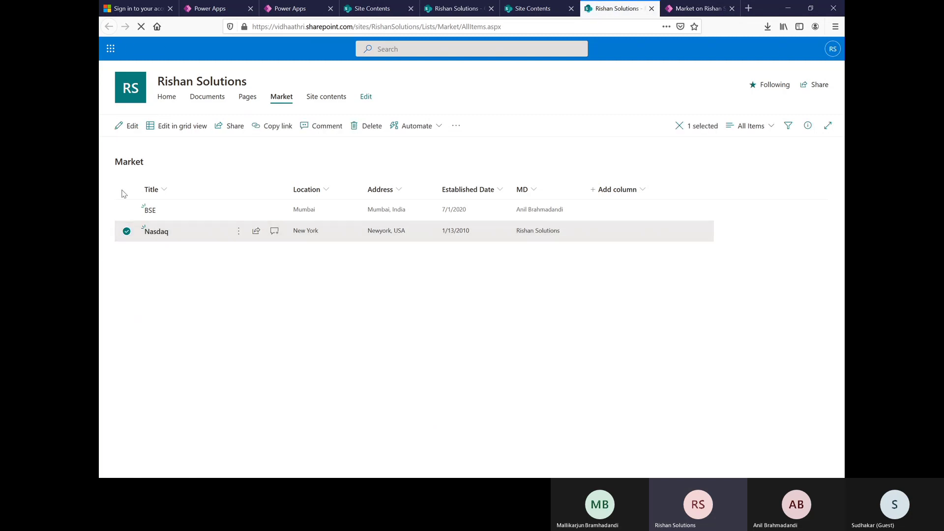
pyautogui.click(131, 127)
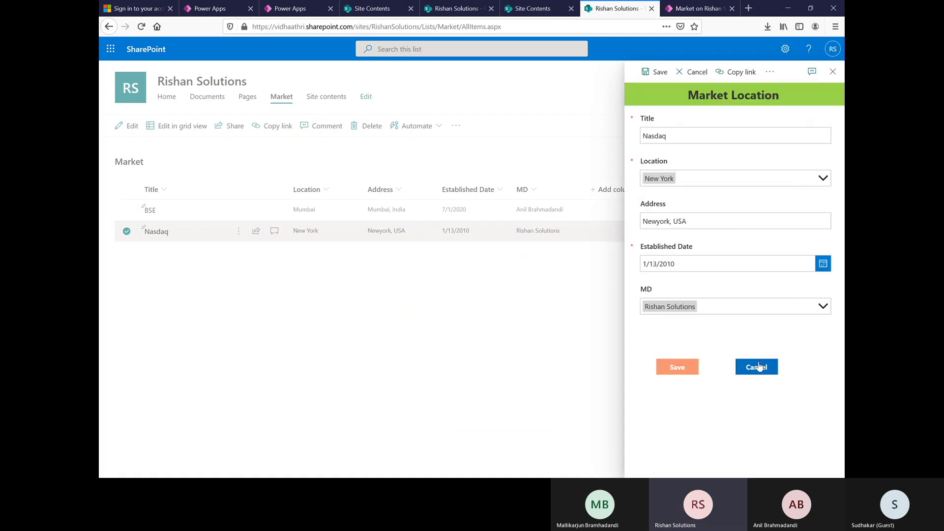
pyautogui.click(758, 367)
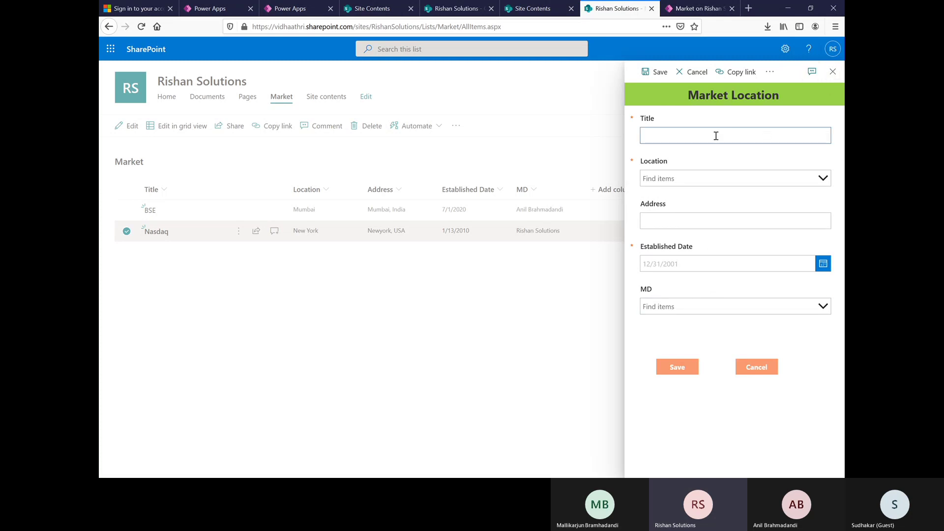
# Enter Data as the Title in the cleared item form and close the form without saving
pyautogui.click(757, 140)
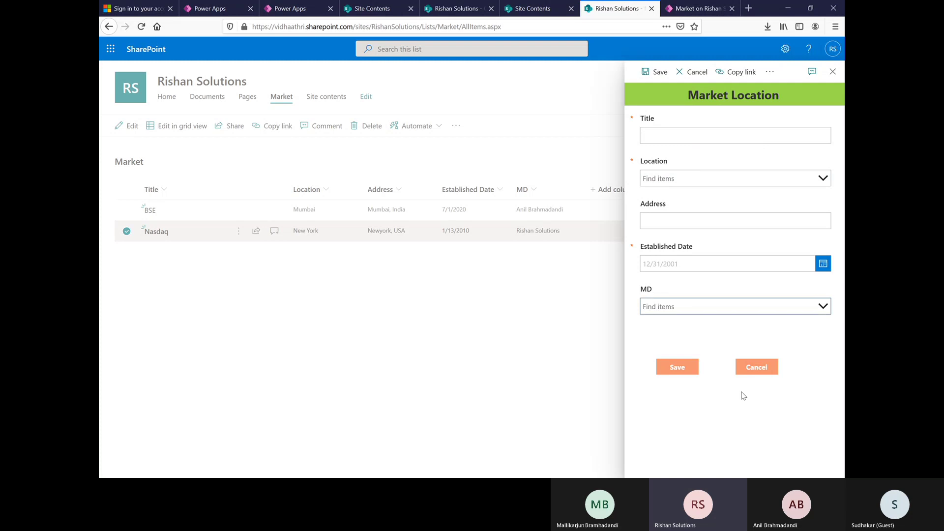
pyautogui.write('Data')
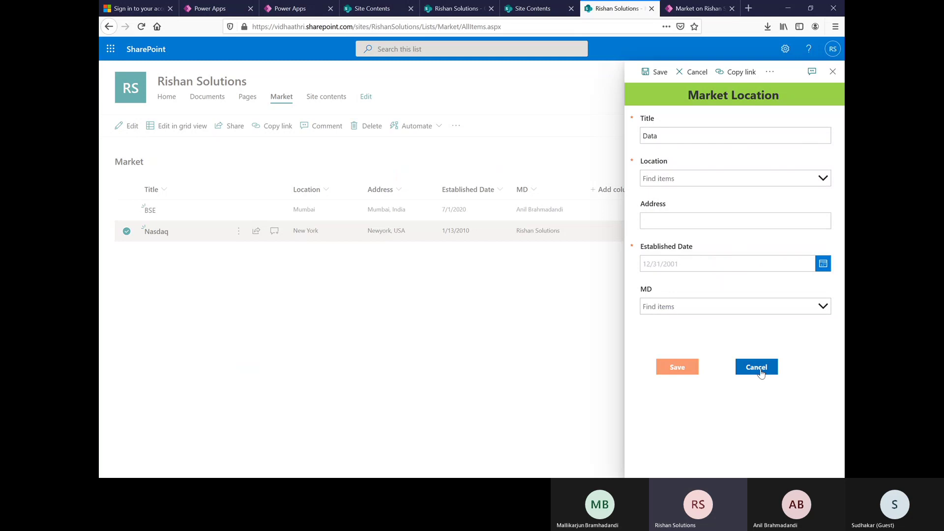
pyautogui.click(833, 72)
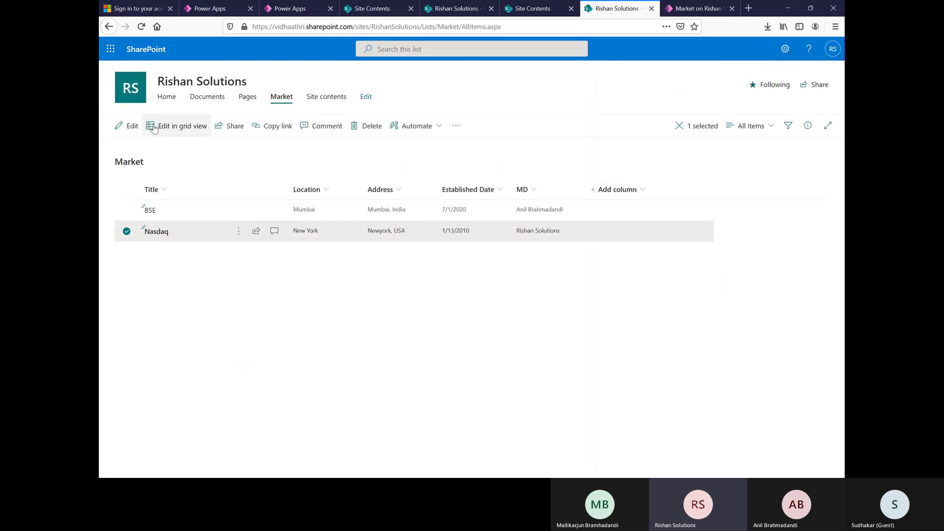
# Open the Nasdaq item's details, test the Cancel button from there and close the form
pyautogui.click(158, 231)
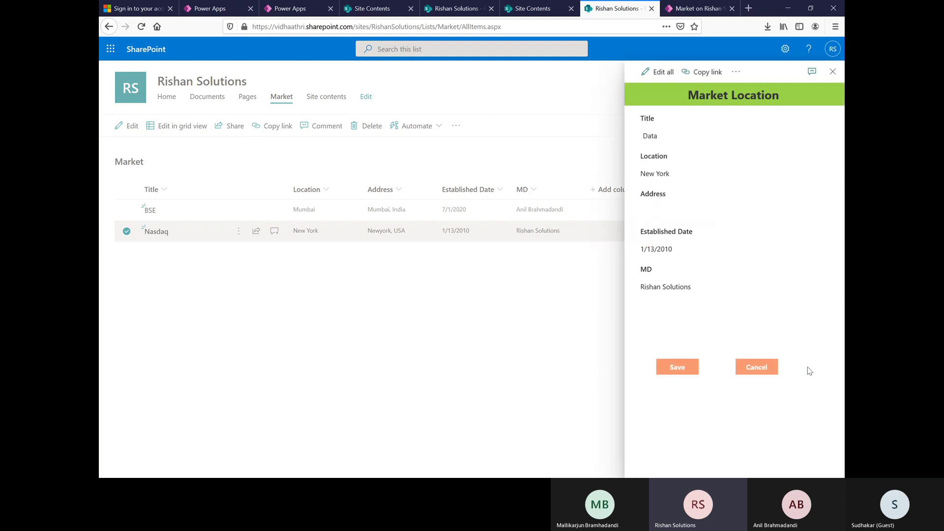
pyautogui.click(757, 367)
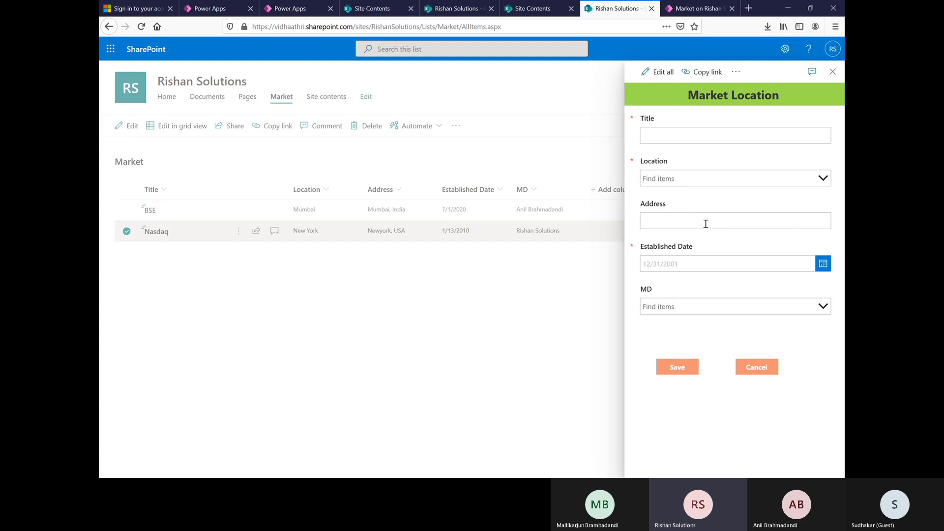
pyautogui.click(831, 74)
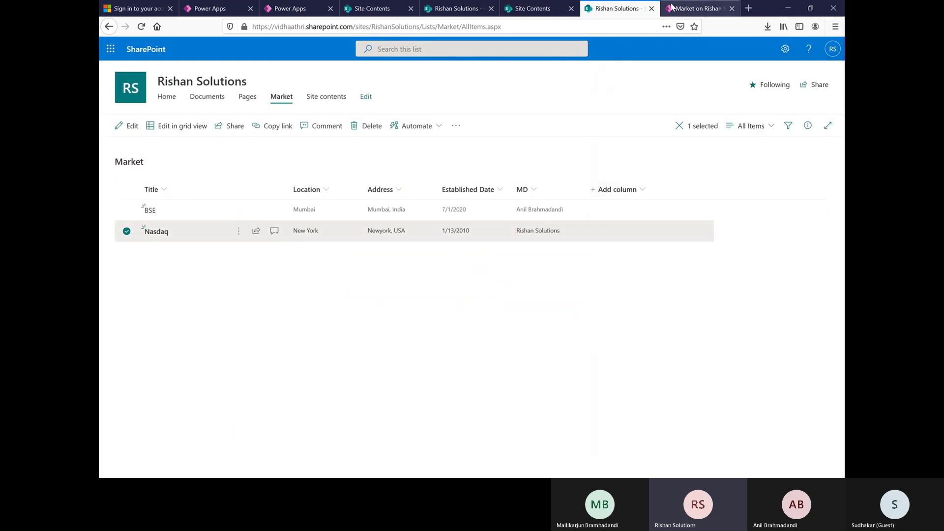
# Return to the form's design canvas in Power Apps and move the Location field above Title in the field order
pyautogui.click(677, 9)
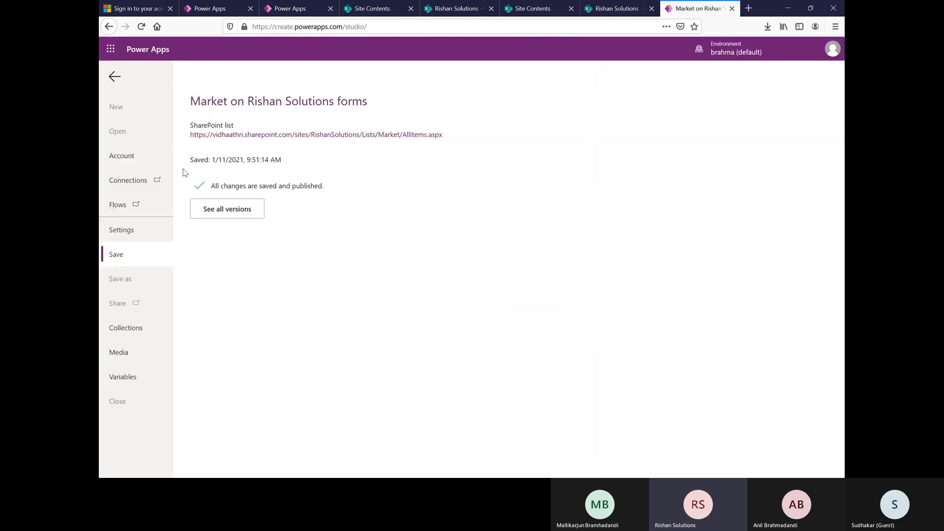
pyautogui.click(115, 78)
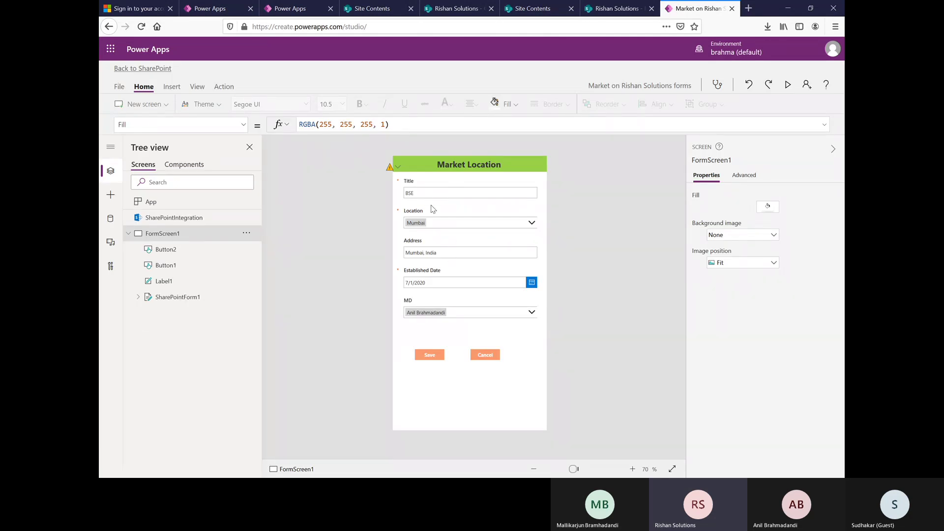
pyautogui.click(467, 208)
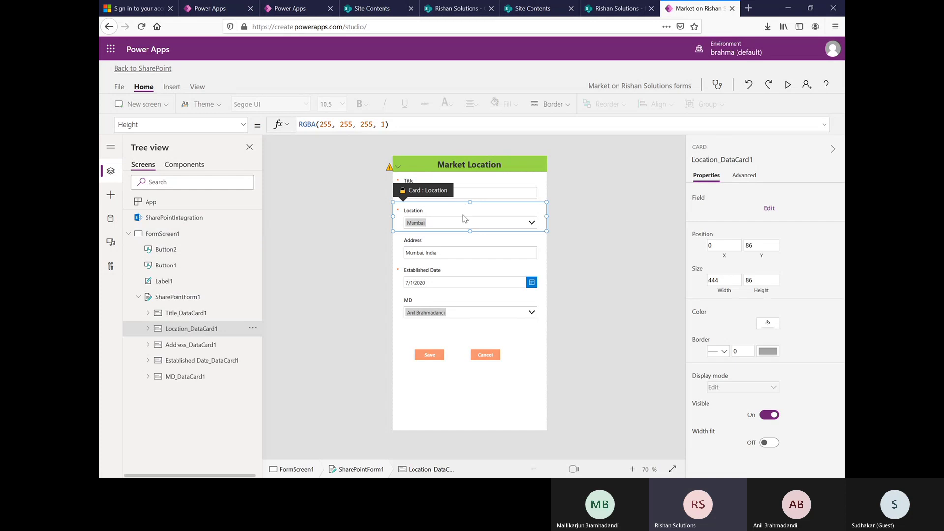
pyautogui.click(771, 209)
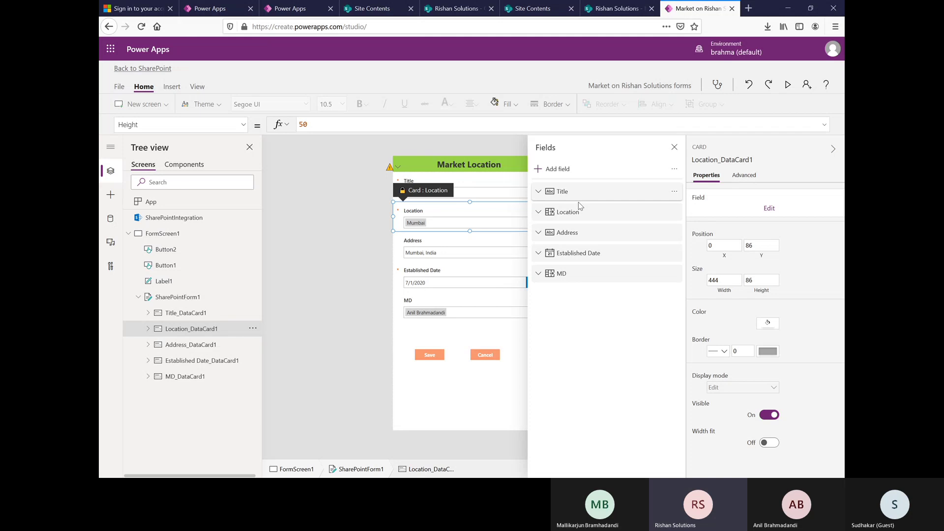
pyautogui.moveTo(579, 206); pyautogui.dragTo(578, 202)
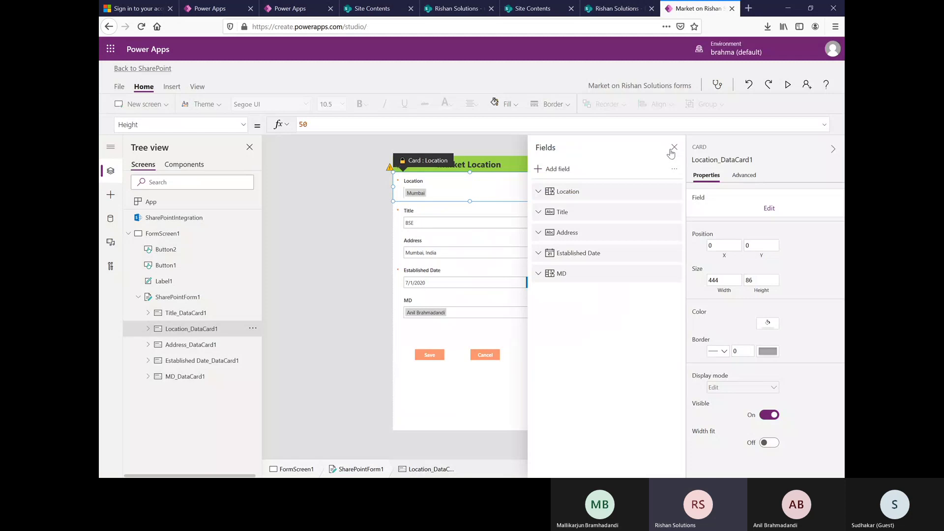
# Preview the Market form, return to the canvas and review the field list from the Title card before closing it
pyautogui.click(788, 84)
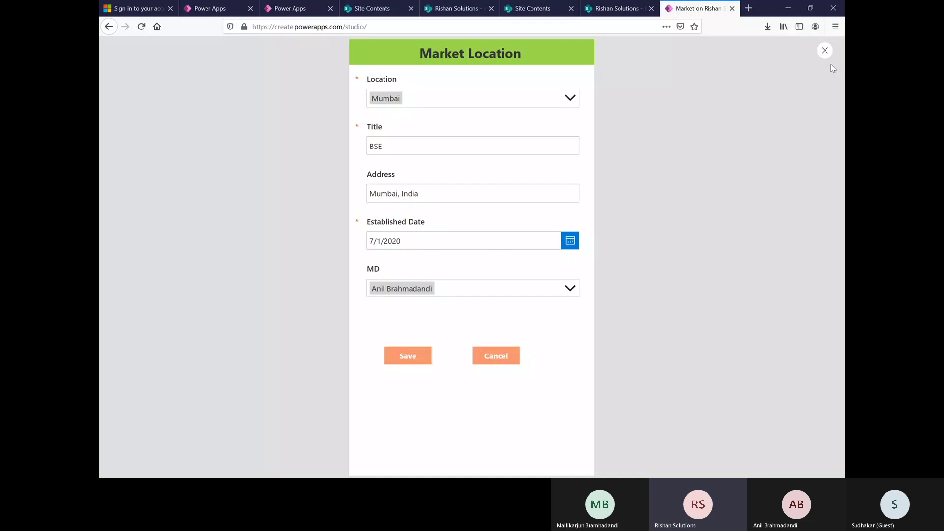
pyautogui.click(825, 50)
pyautogui.click(553, 293)
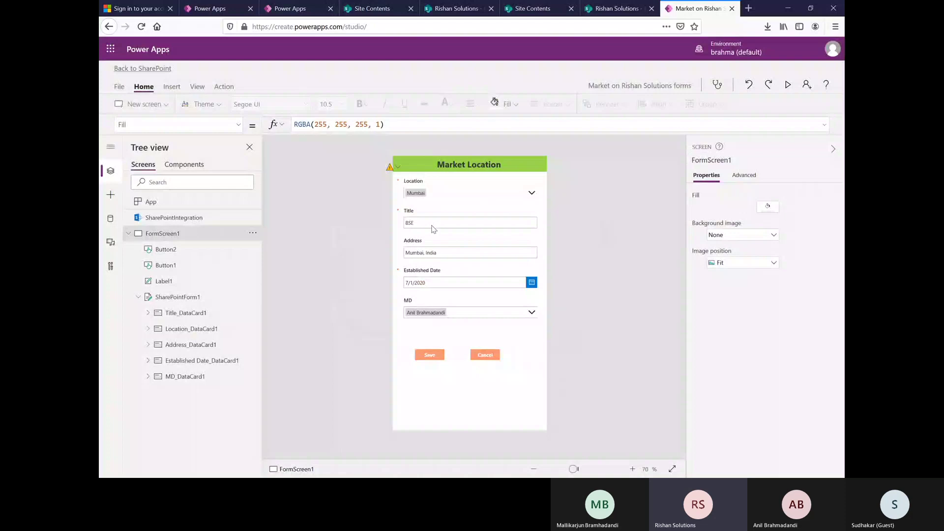
pyautogui.click(433, 229)
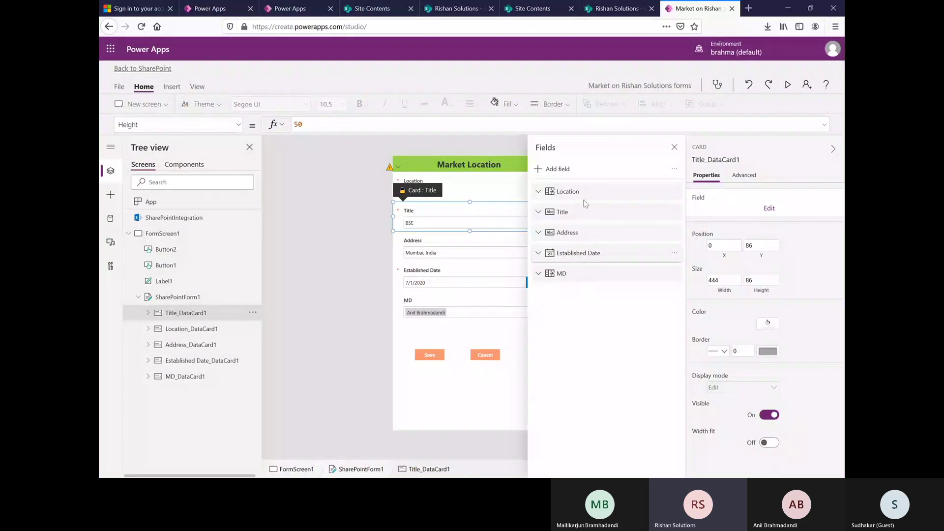
pyautogui.click(675, 148)
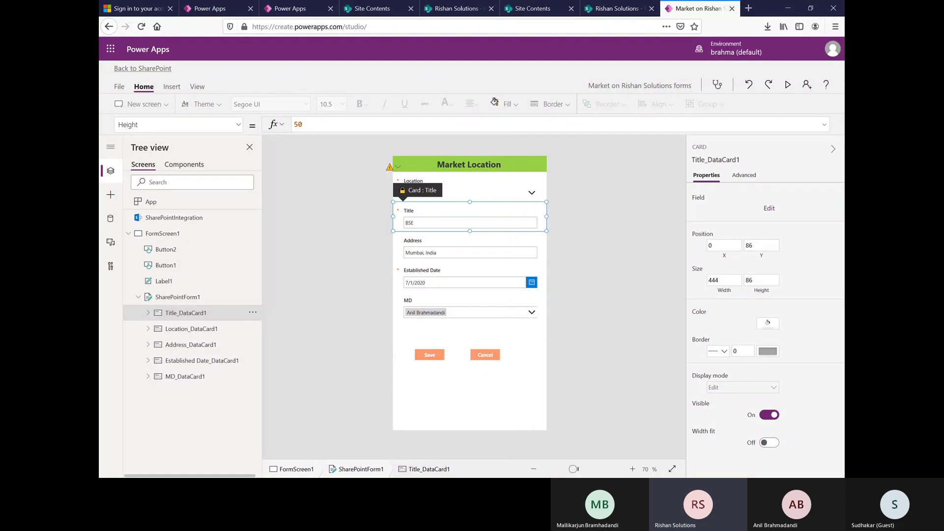